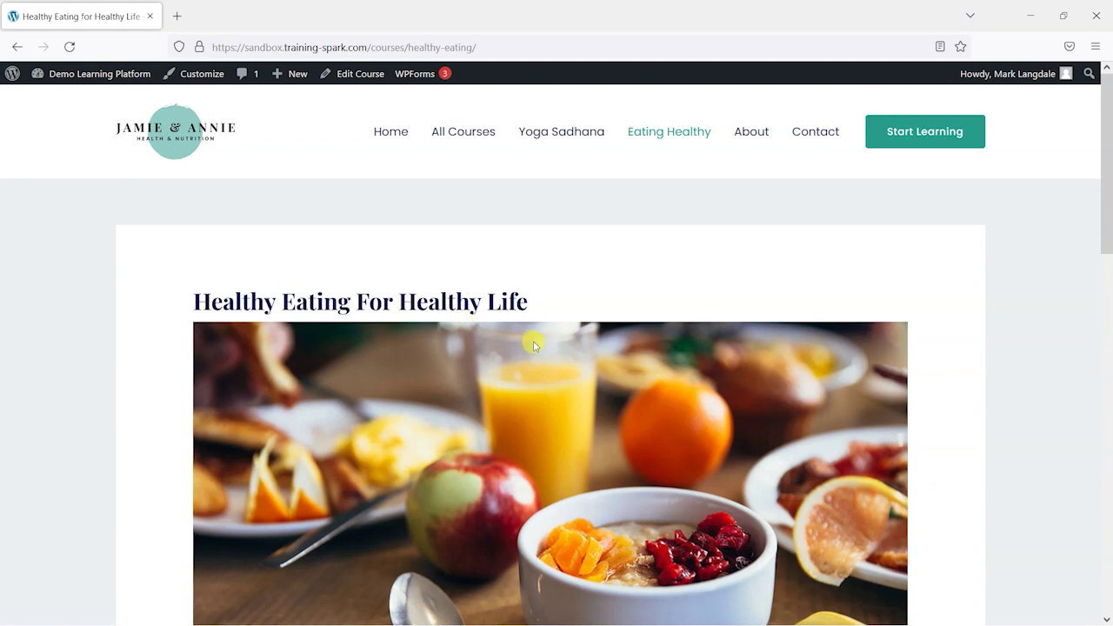
- Review the Healthy Eating For Healthy Life course page showing 100% complete
{"action": "scroll", "coordinate": [533, 343], "scroll_direction": "down", "scroll_amount": 5}
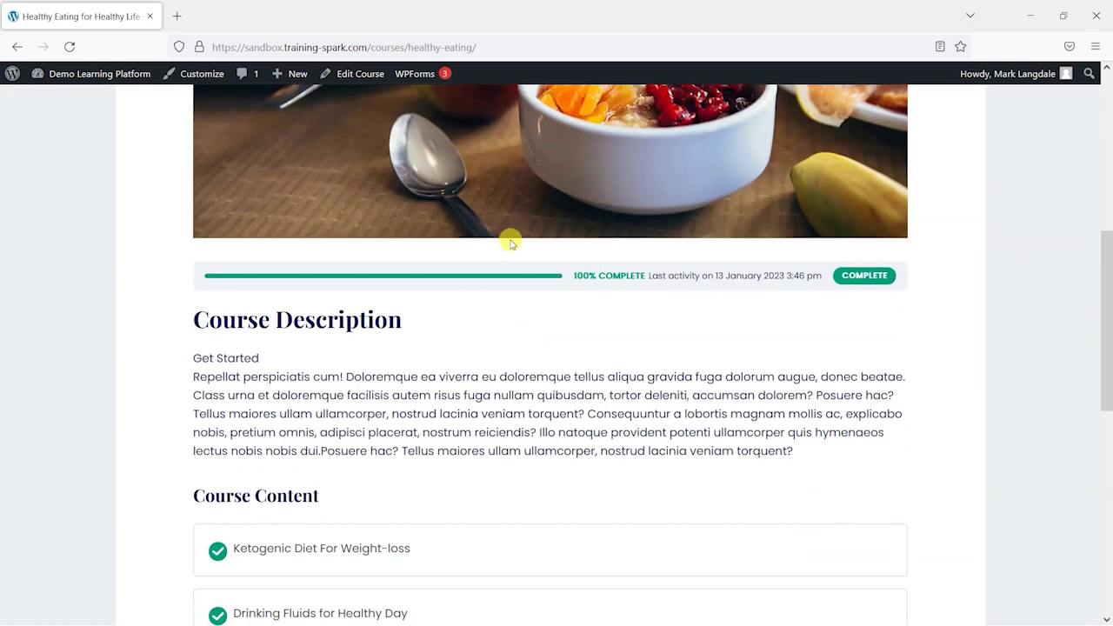
{"action": "scroll", "coordinate": [802, 431], "scroll_direction": "up", "scroll_amount": 3}
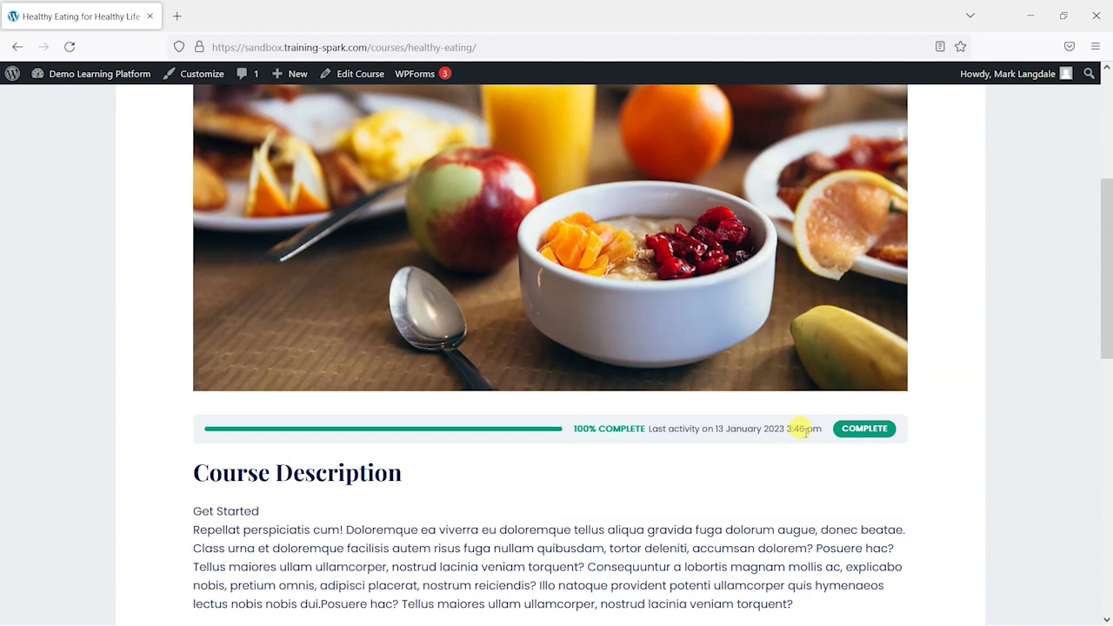
{"action": "scroll", "coordinate": [669, 431], "scroll_direction": "up", "scroll_amount": 5}
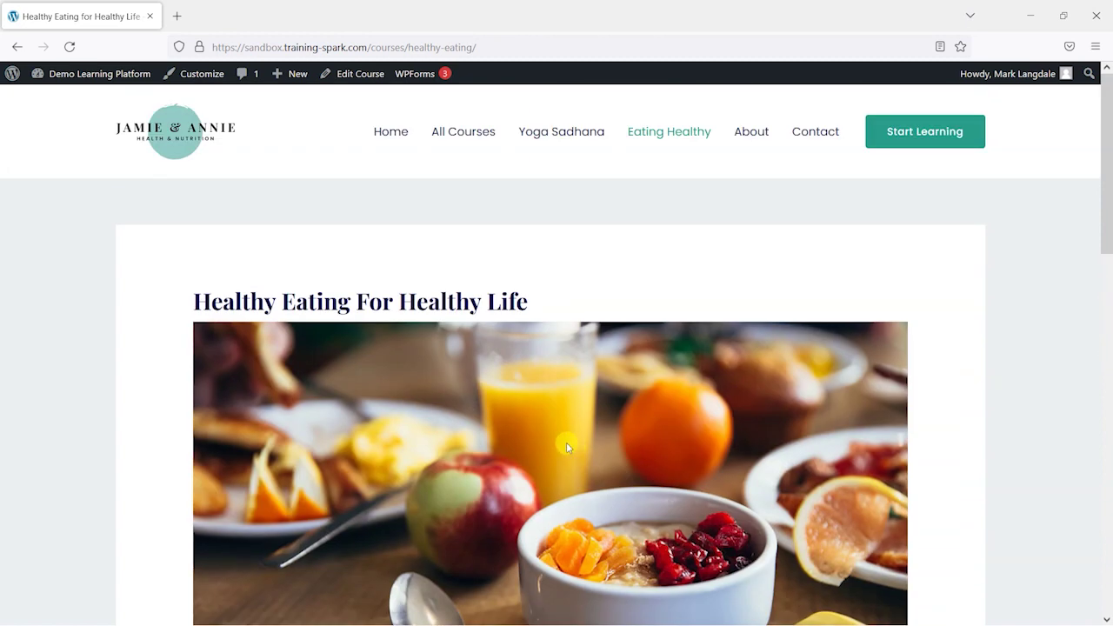
{"action": "scroll", "coordinate": [513, 417], "scroll_direction": "down", "scroll_amount": 3}
{"action": "scroll", "coordinate": [511, 440], "scroll_direction": "up", "scroll_amount": 3}
- Go to the WordPress admin dashboard from the site name in the admin bar
{"action": "mouse_move", "coordinate": [39, 73]}
{"action": "left_click", "coordinate": [61, 99]}
{"action": "left_click", "coordinate": [61, 99]}
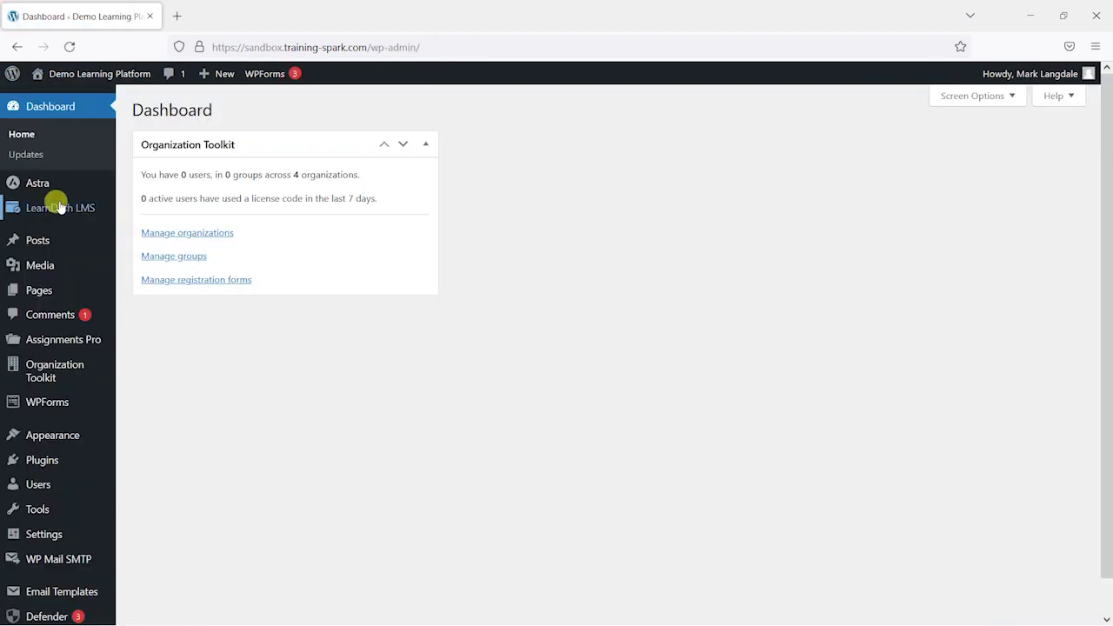
- Start a first certificate under LearnDash LMS > Certificates and type test text in its body
{"action": "mouse_move", "coordinate": [77, 207]}
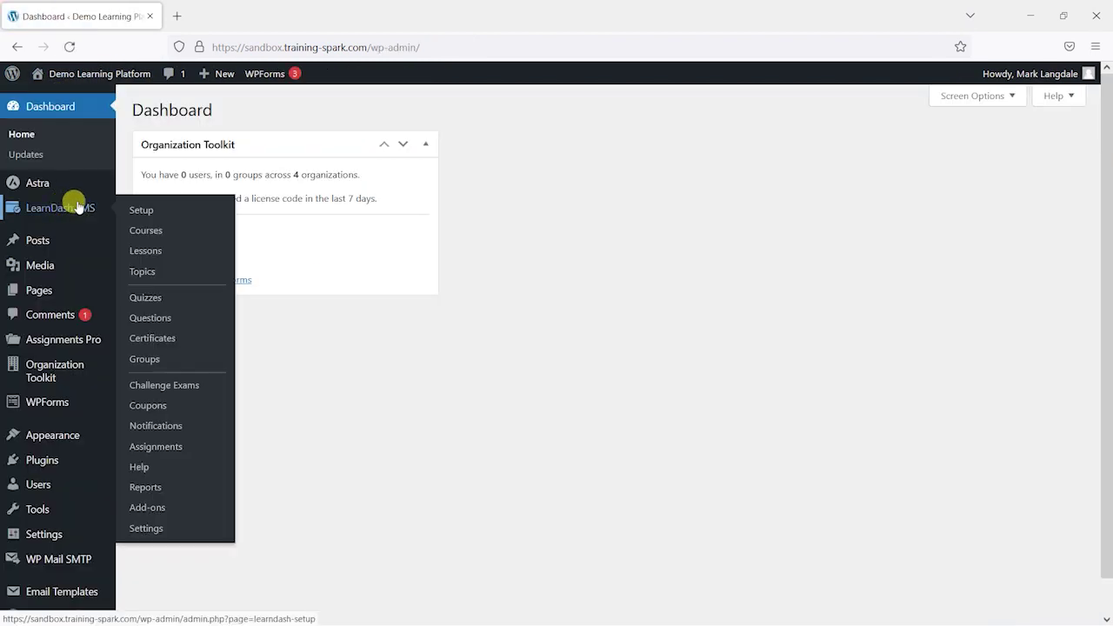
{"action": "left_click", "coordinate": [165, 339]}
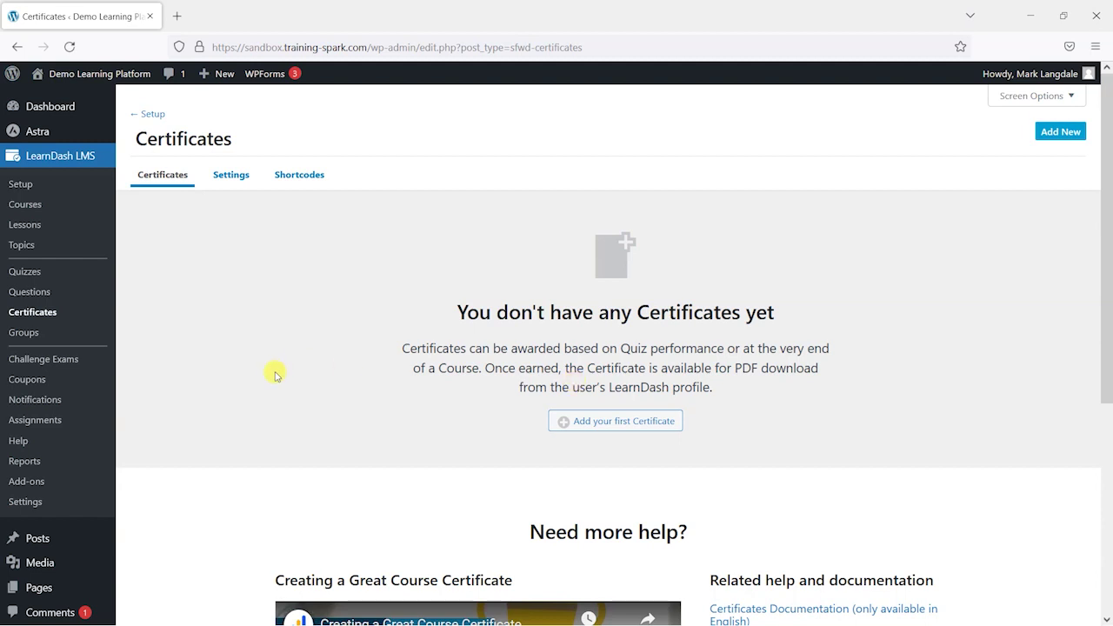
{"action": "left_click", "coordinate": [624, 423]}
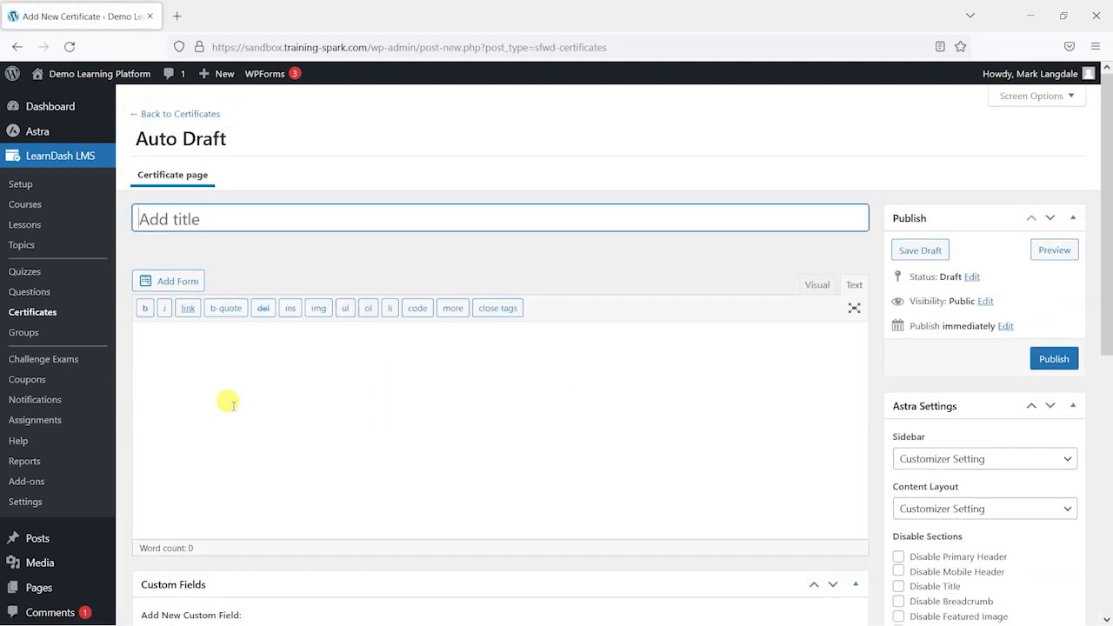
{"action": "left_click", "coordinate": [235, 406]}
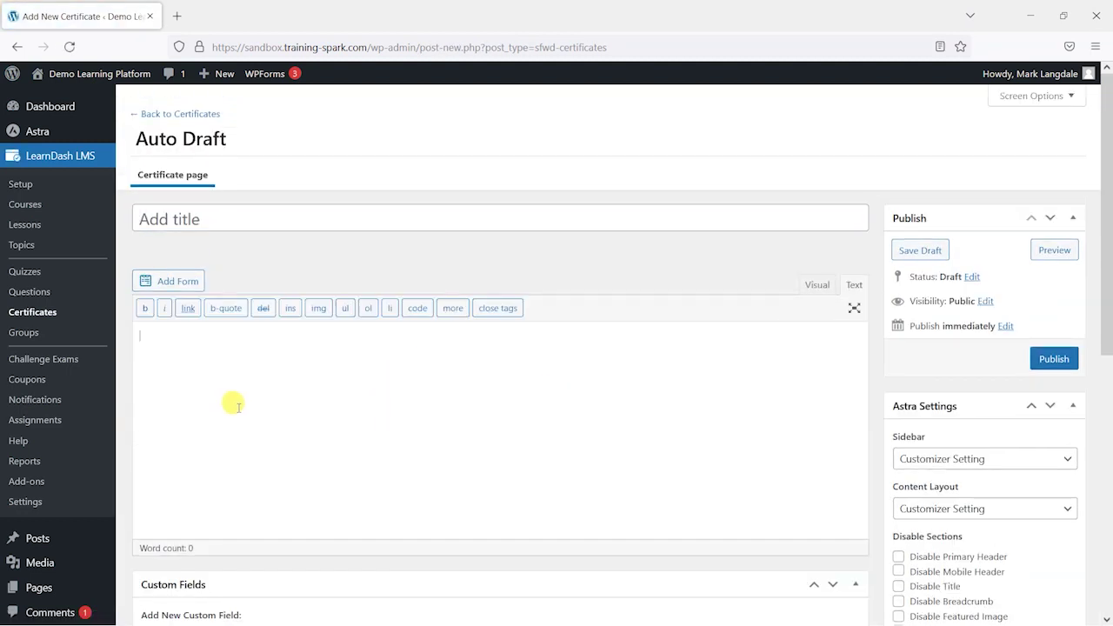
{"action": "type", "text": "fdsfd asdasd  asd"}
- Leave the unsaved certificate draft for the LearnDash Add-ons page
{"action": "scroll", "coordinate": [609, 435], "scroll_direction": "down", "scroll_amount": 5}
{"action": "scroll", "coordinate": [661, 435], "scroll_direction": "up", "scroll_amount": 5}
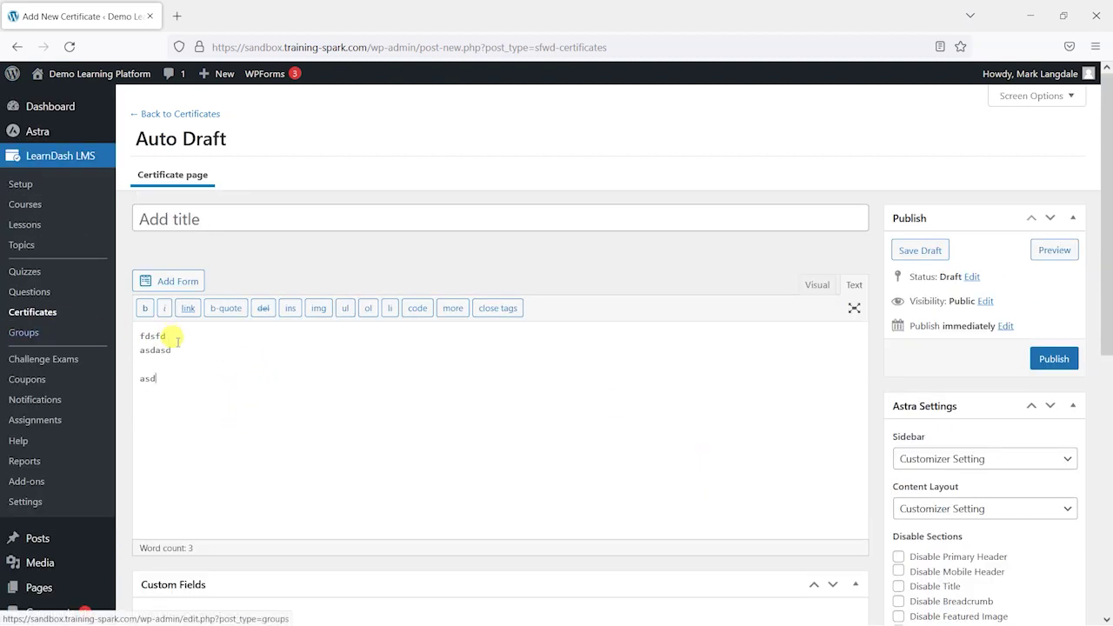
{"action": "left_click", "coordinate": [31, 481]}
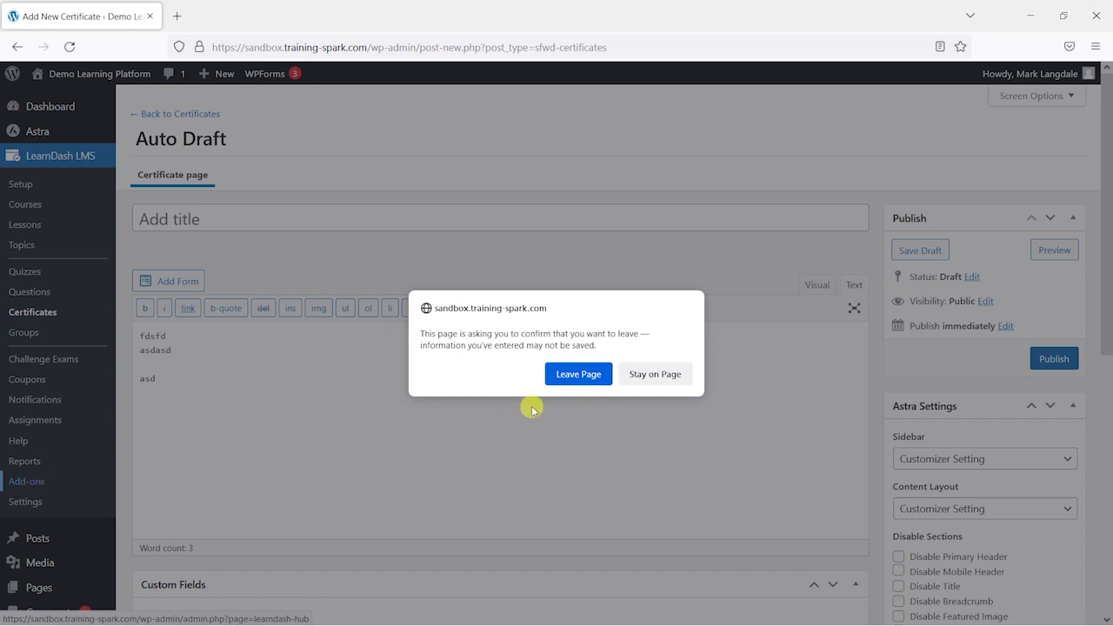
{"action": "left_click", "coordinate": [590, 372]}
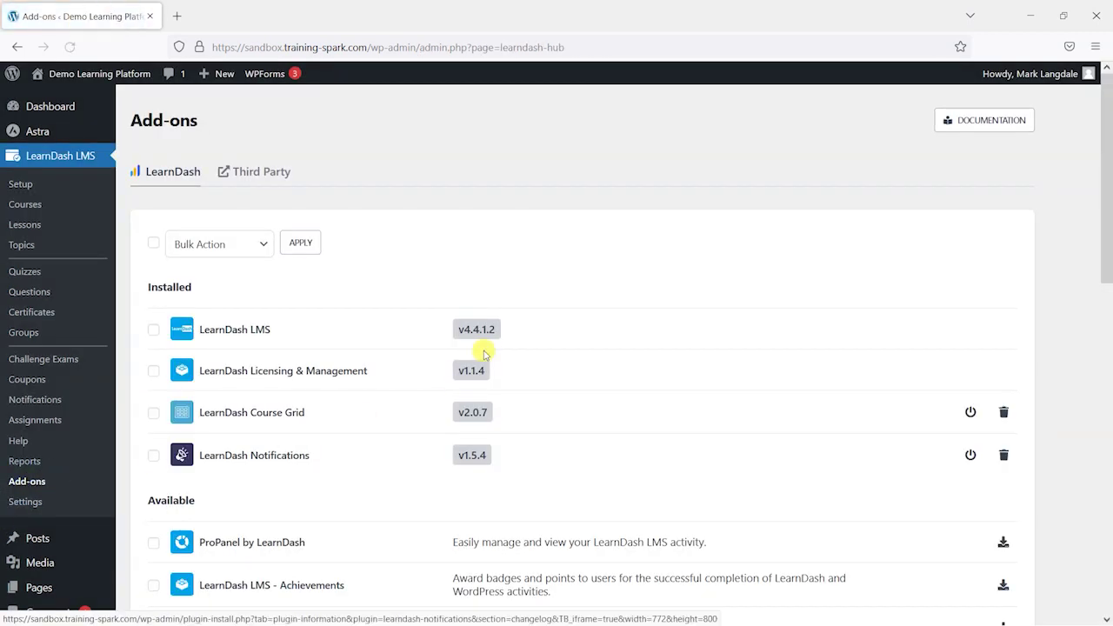
- Install and activate the LearnDash Certificate Builder add-on v1.0.3
{"action": "scroll", "coordinate": [416, 394], "scroll_direction": "down", "scroll_amount": 10}
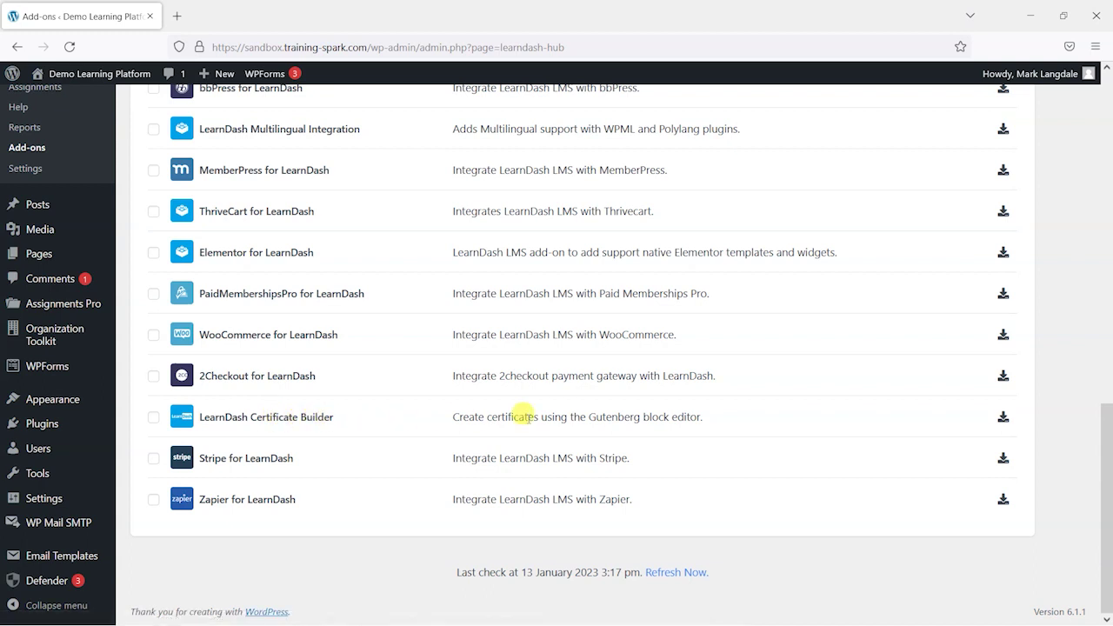
{"action": "left_click", "coordinate": [1002, 416]}
{"action": "scroll", "coordinate": [945, 496], "scroll_direction": "down", "scroll_amount": 5}
{"action": "scroll", "coordinate": [945, 496], "scroll_direction": "down", "scroll_amount": 5}
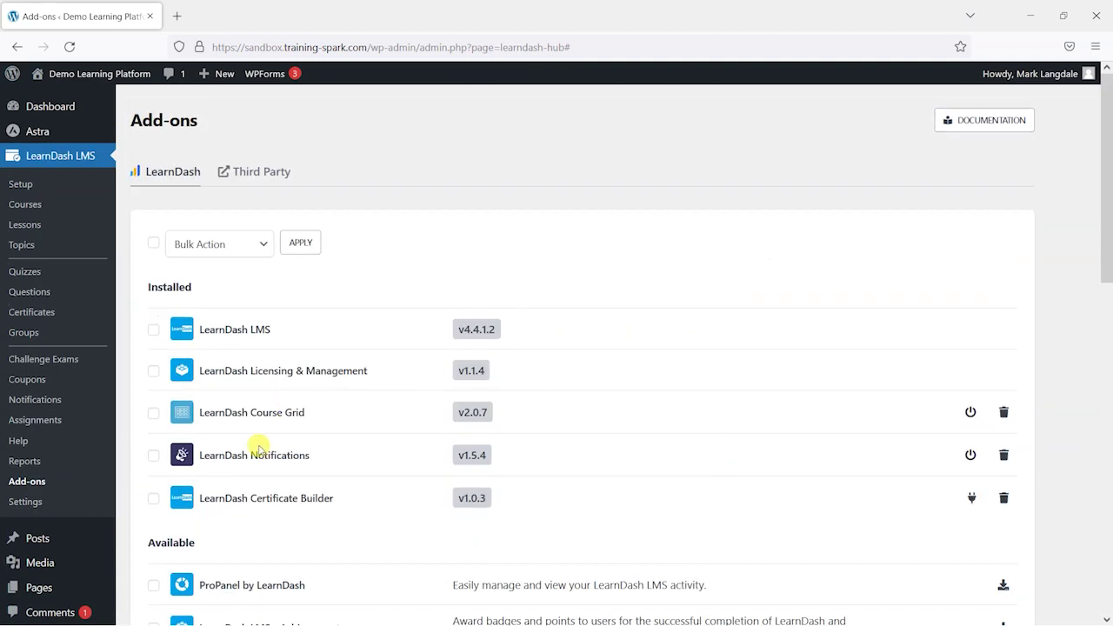
{"action": "scroll", "coordinate": [335, 460], "scroll_direction": "down", "scroll_amount": 1}
{"action": "left_click", "coordinate": [968, 422]}
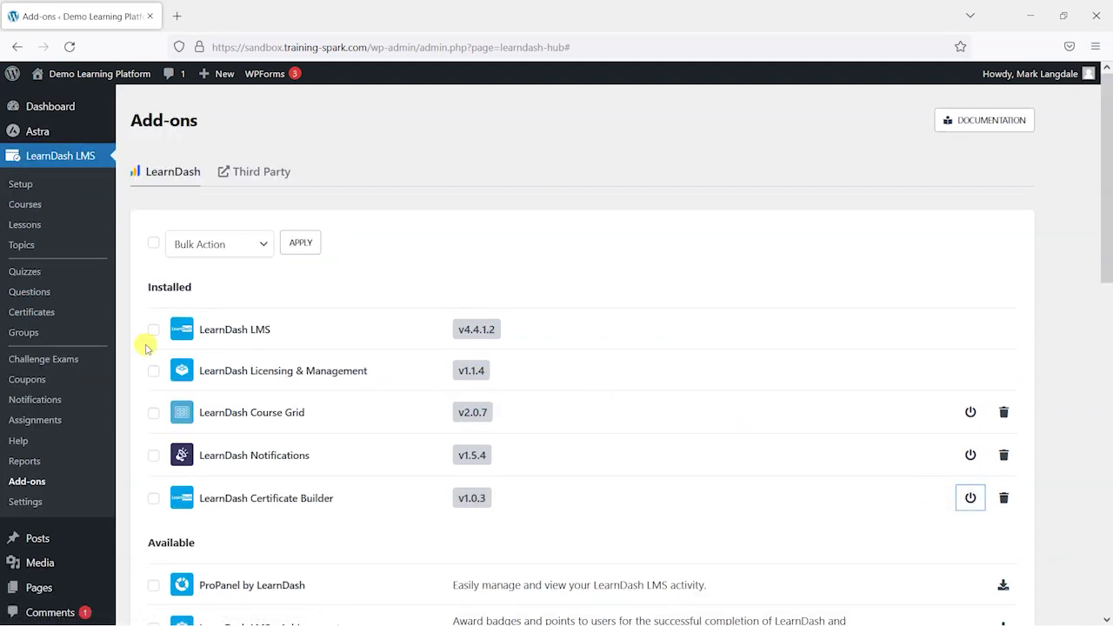
- Return to LearnDash Certificates to begin a new certificate
{"action": "left_click", "coordinate": [49, 315]}
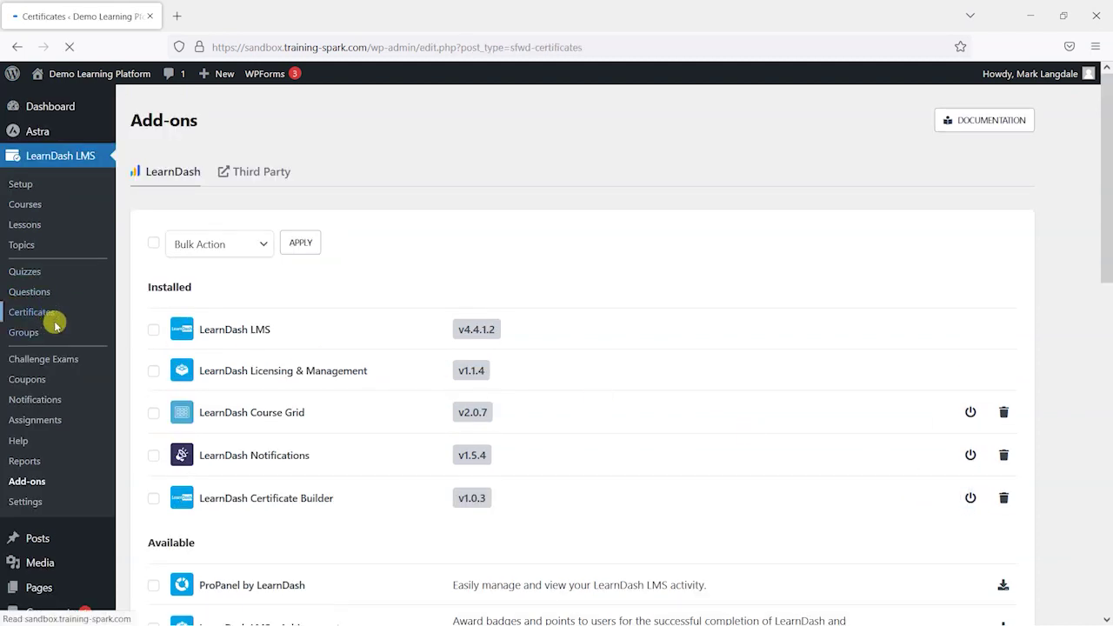
{"action": "scroll", "coordinate": [470, 387], "scroll_direction": "down", "scroll_amount": 1}
{"action": "scroll", "coordinate": [609, 344], "scroll_direction": "down", "scroll_amount": 1}
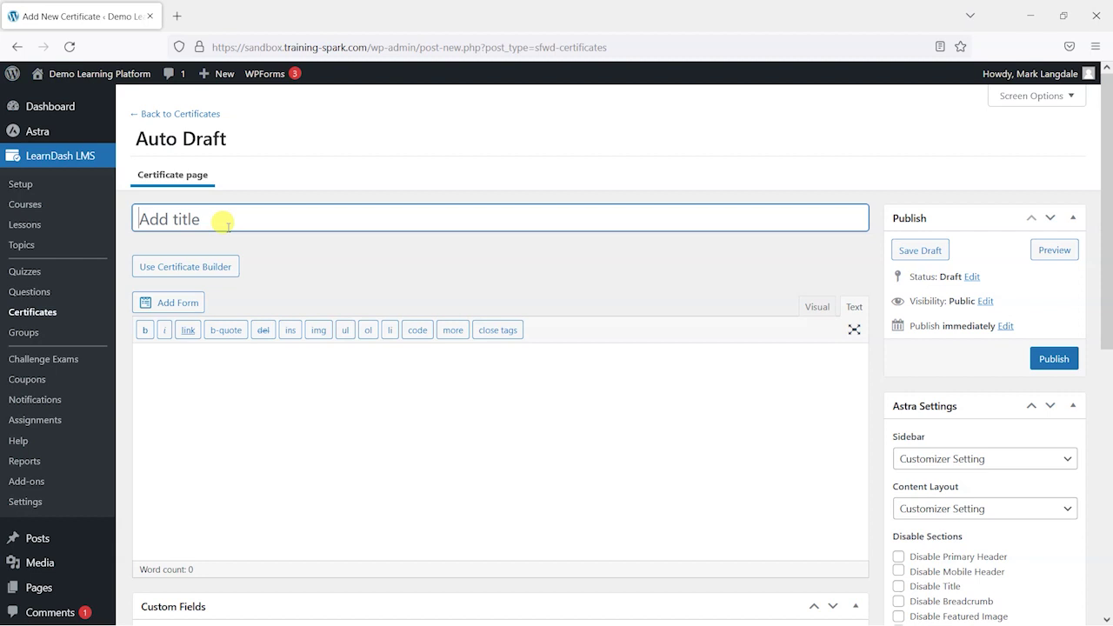
- Title the new certificate 'My generic certificate' and publish it
{"action": "type", "text": "My generic certificate"}
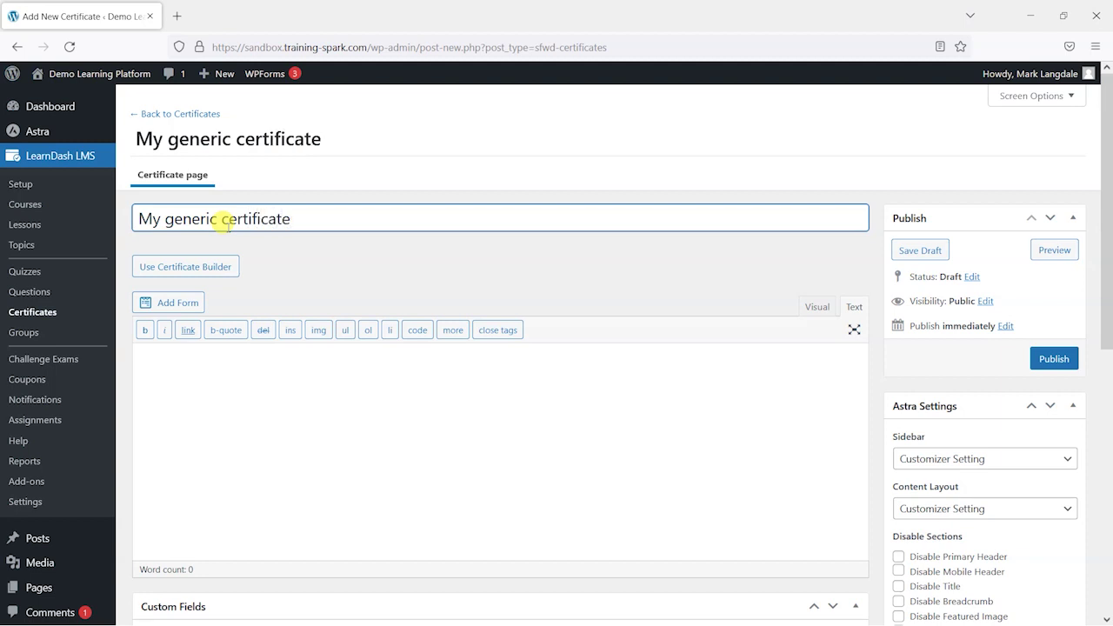
{"action": "left_click", "coordinate": [1035, 359]}
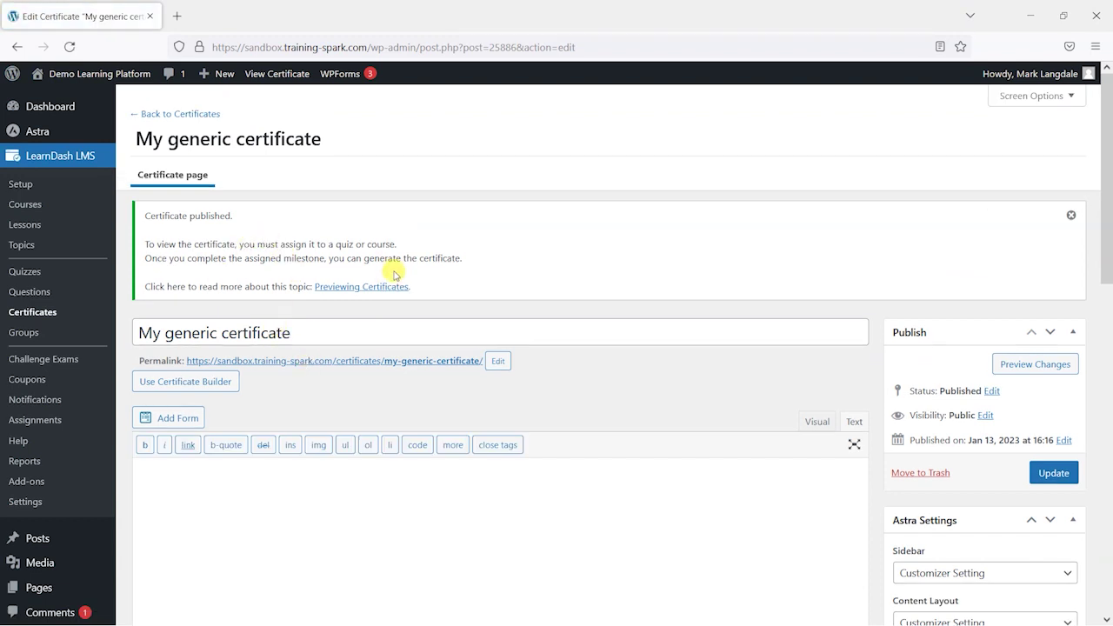
{"action": "scroll", "coordinate": [374, 309], "scroll_direction": "down", "scroll_amount": 1}
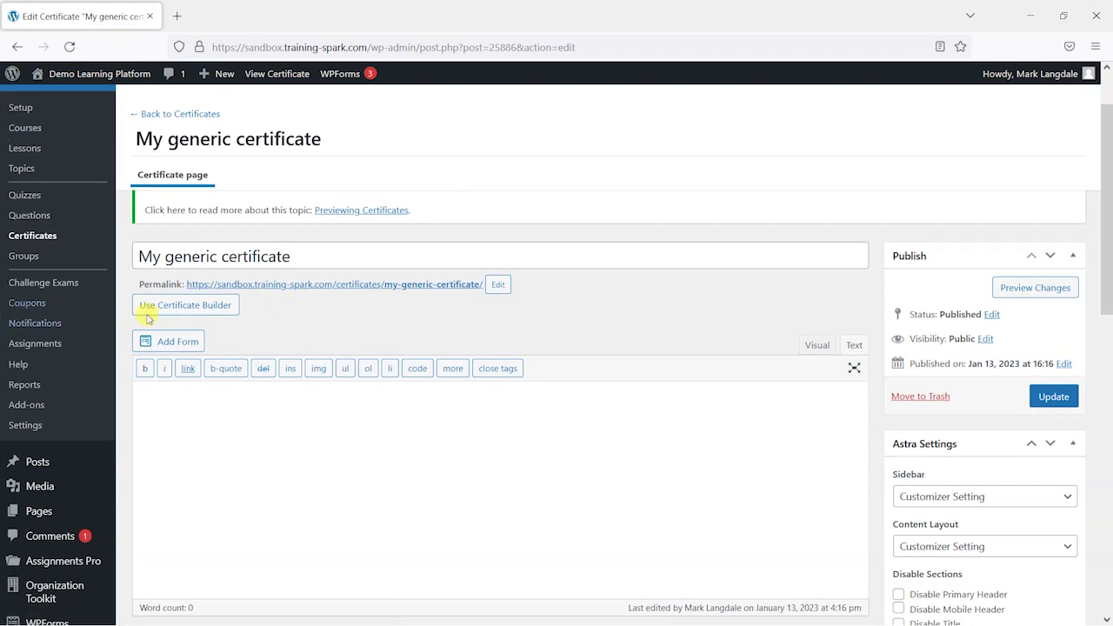
- Switch the certificate to the Certificate Builder
{"action": "left_click", "coordinate": [181, 308]}
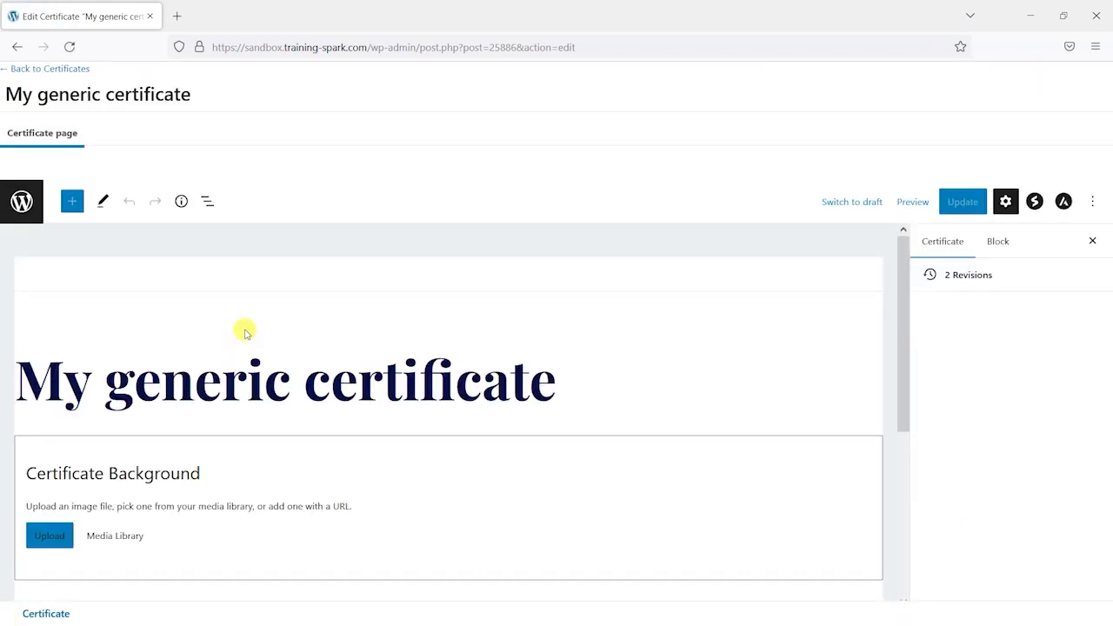
{"action": "scroll", "coordinate": [245, 332], "scroll_direction": "down", "scroll_amount": 3}
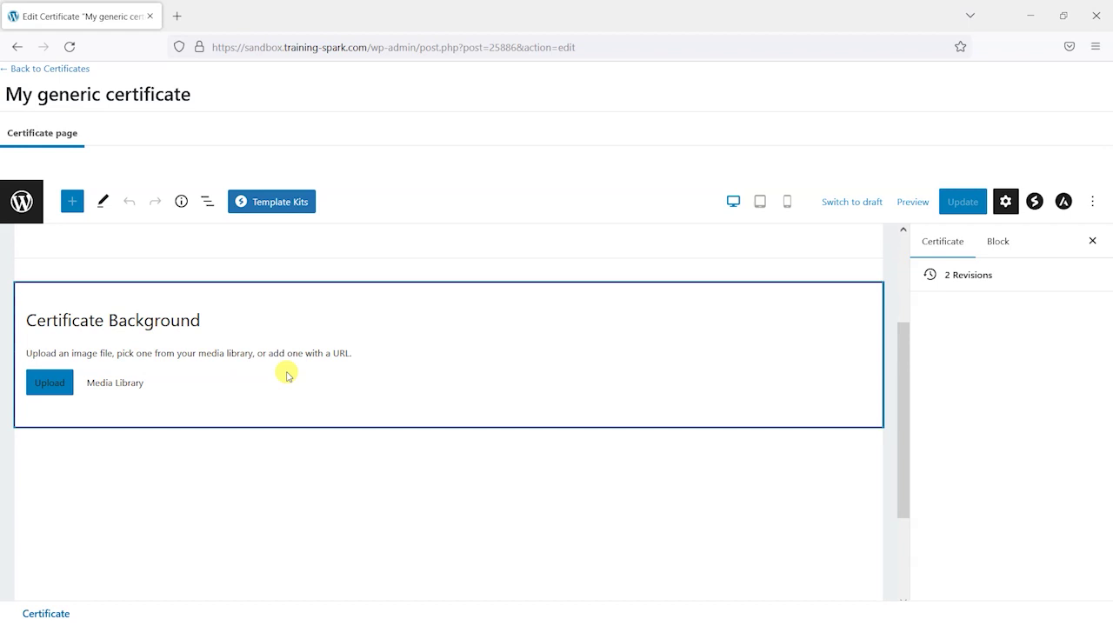
{"action": "scroll", "coordinate": [49, 318], "scroll_direction": "up", "scroll_amount": 1}
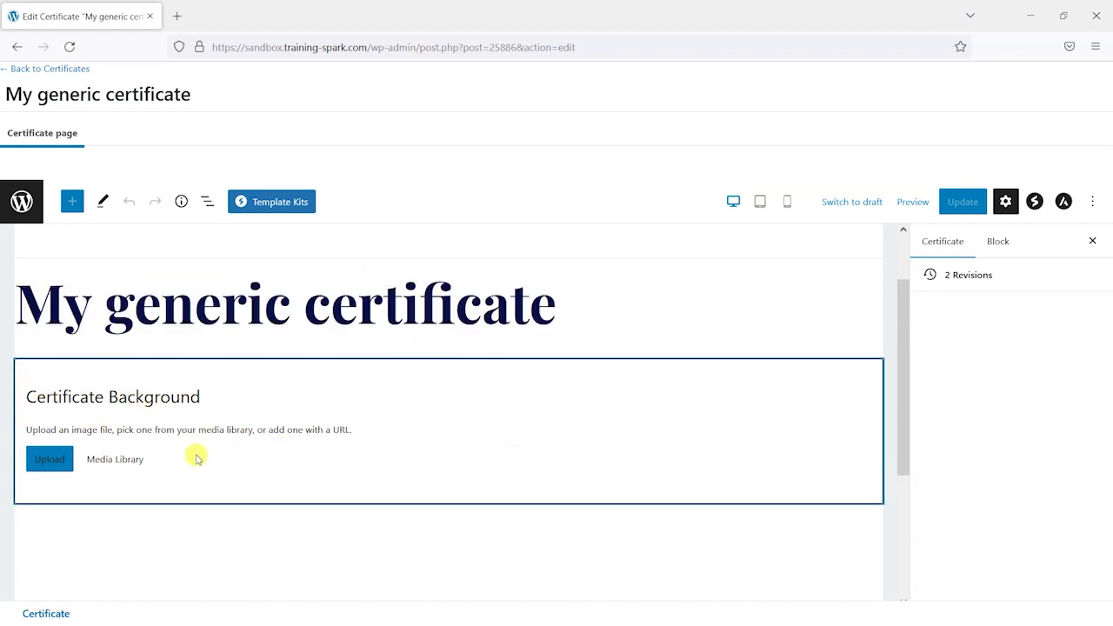
- Set the gold Black-Certificate-Of-Completion-Template-1.jpg image from the Media Library as the background
{"action": "left_click", "coordinate": [115, 461]}
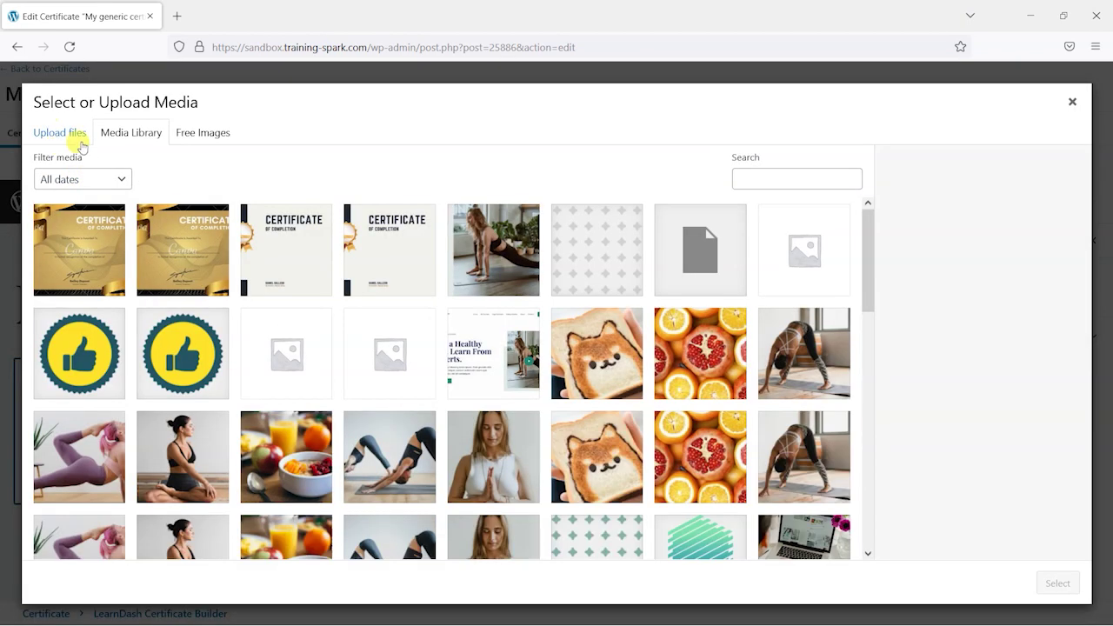
{"action": "left_click", "coordinate": [72, 249]}
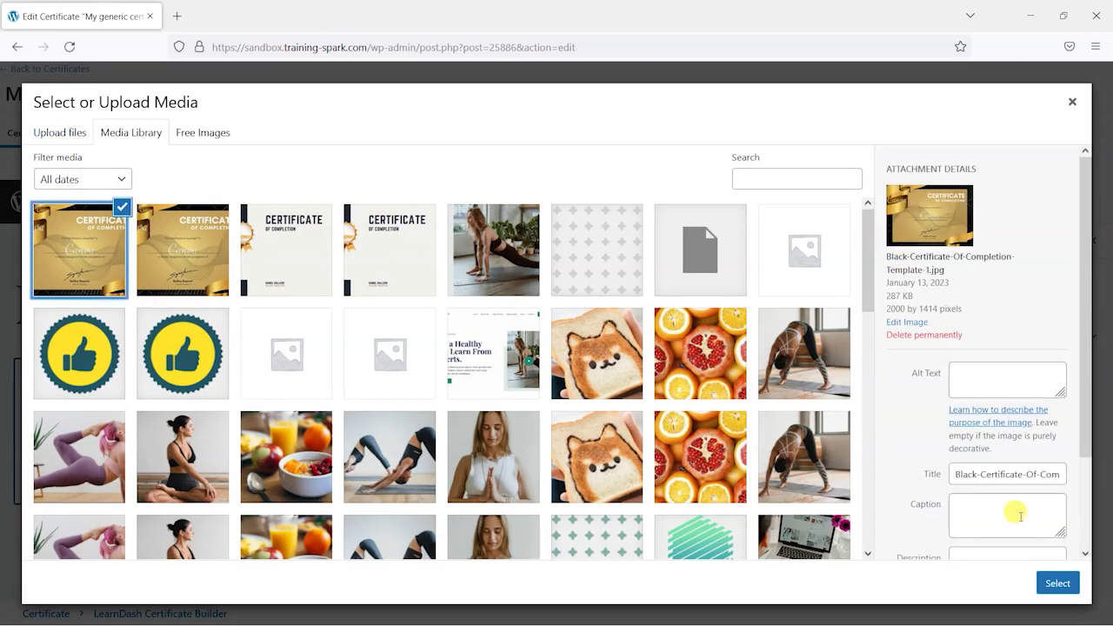
{"action": "left_click", "coordinate": [1058, 590]}
{"action": "scroll", "coordinate": [445, 397], "scroll_direction": "down", "scroll_amount": 5}
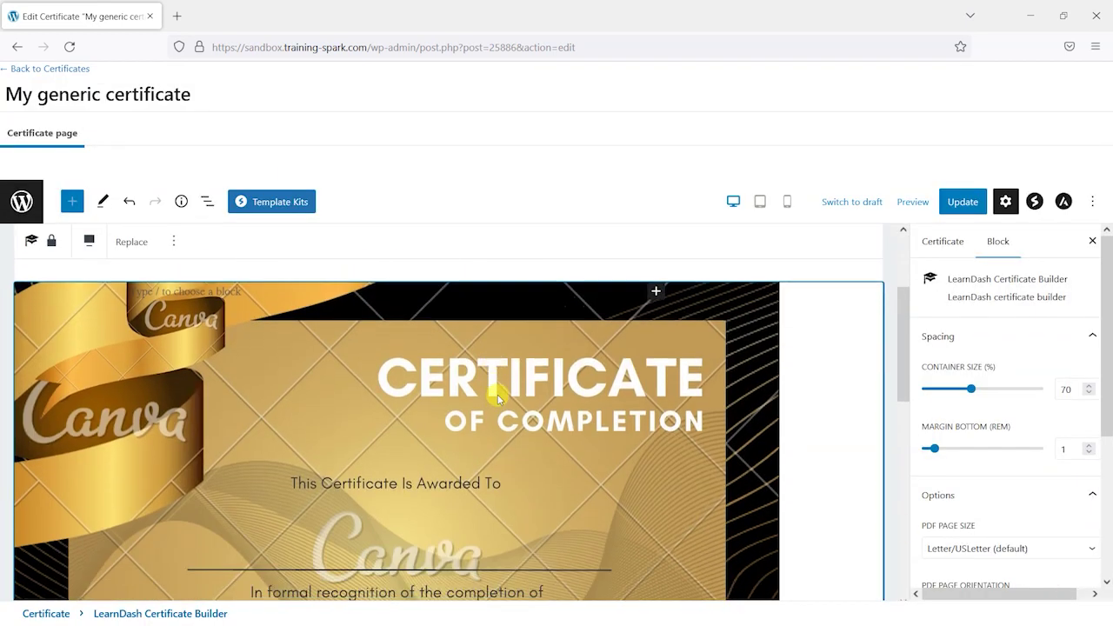
{"action": "scroll", "coordinate": [215, 335], "scroll_direction": "up", "scroll_amount": 3}
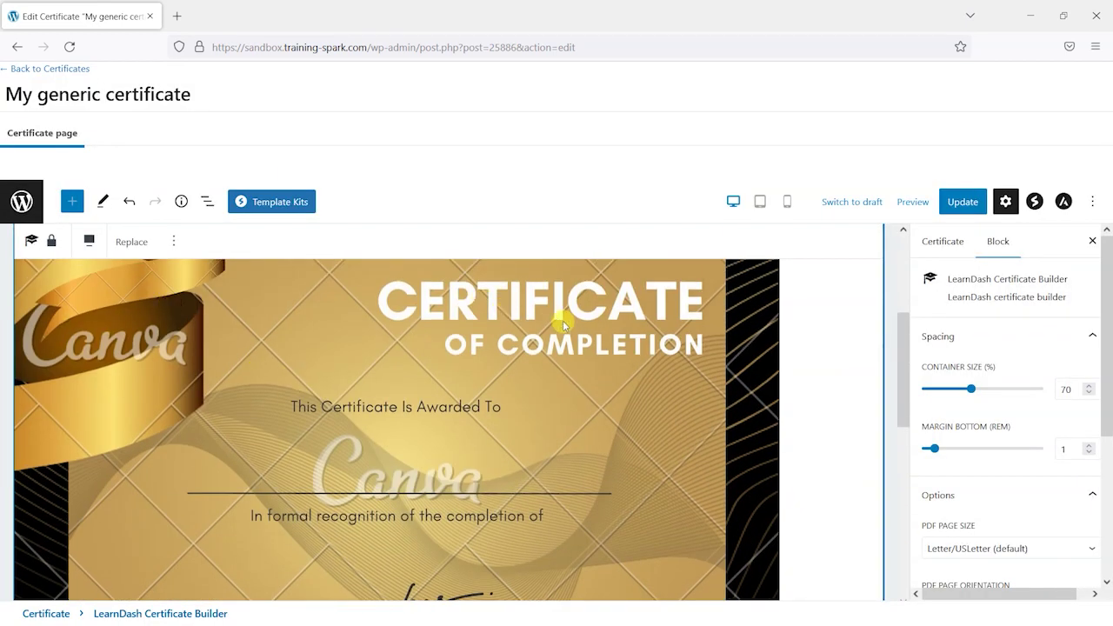
{"action": "scroll", "coordinate": [444, 371], "scroll_direction": "up", "scroll_amount": 3}
{"action": "scroll", "coordinate": [444, 371], "scroll_direction": "down", "scroll_amount": 3}
{"action": "scroll", "coordinate": [432, 442], "scroll_direction": "up", "scroll_amount": 2}
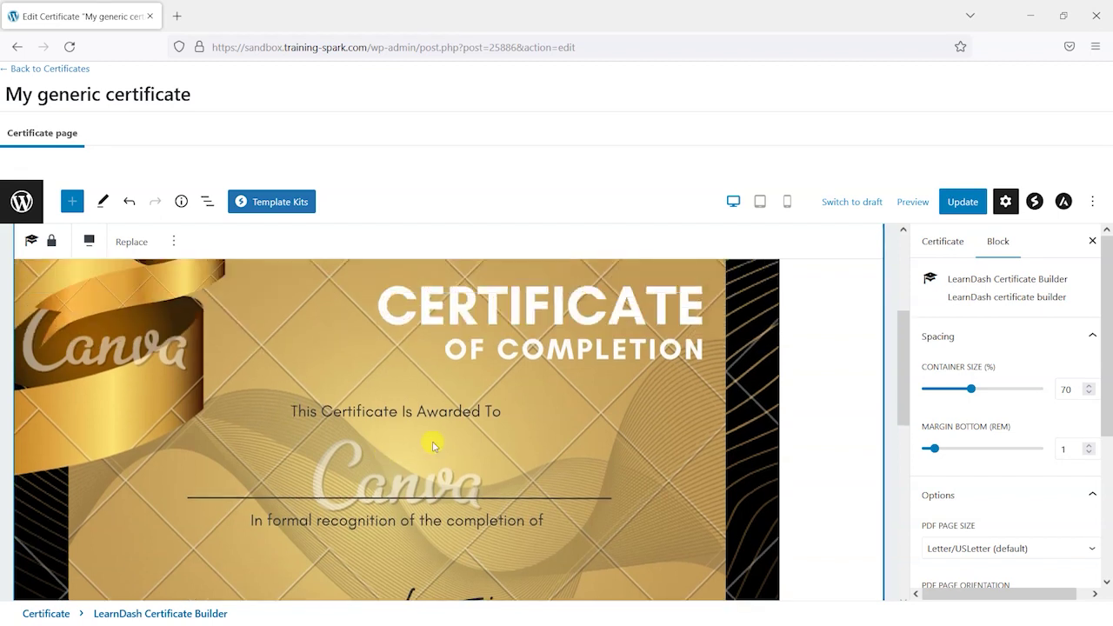
{"action": "scroll", "coordinate": [532, 392], "scroll_direction": "down", "scroll_amount": 2}
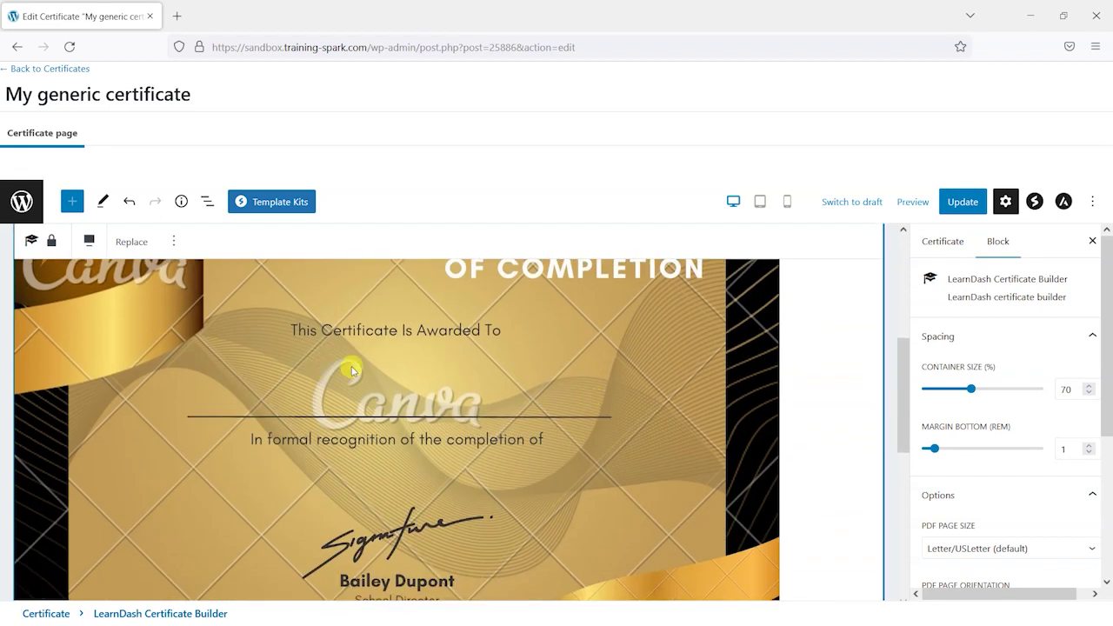
{"action": "scroll", "coordinate": [405, 372], "scroll_direction": "up", "scroll_amount": 3}
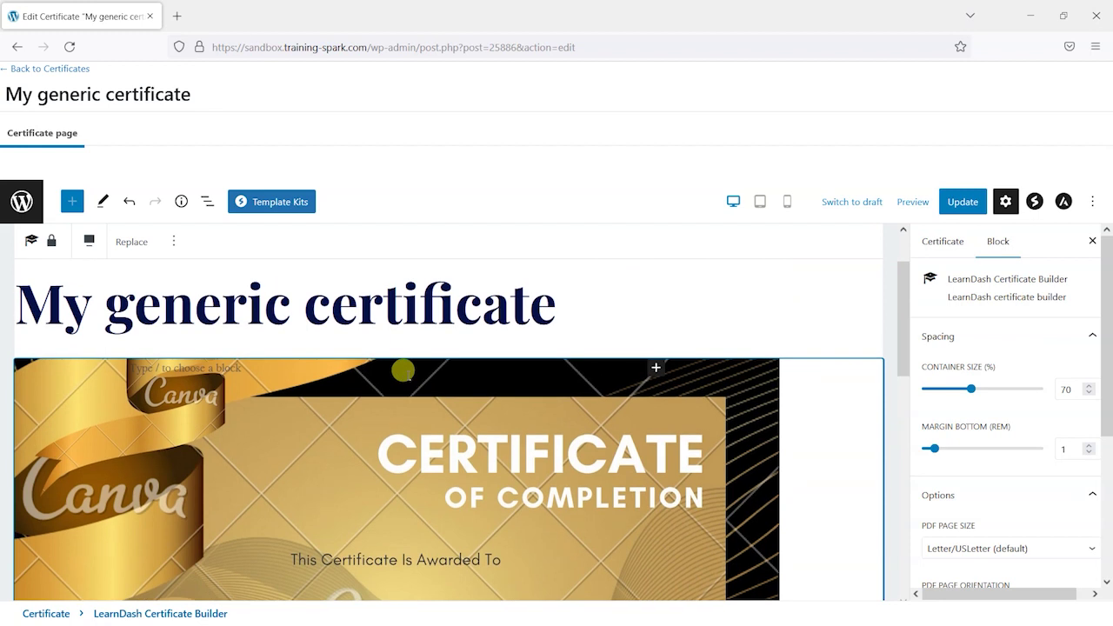
{"action": "scroll", "coordinate": [403, 371], "scroll_direction": "down", "scroll_amount": 2}
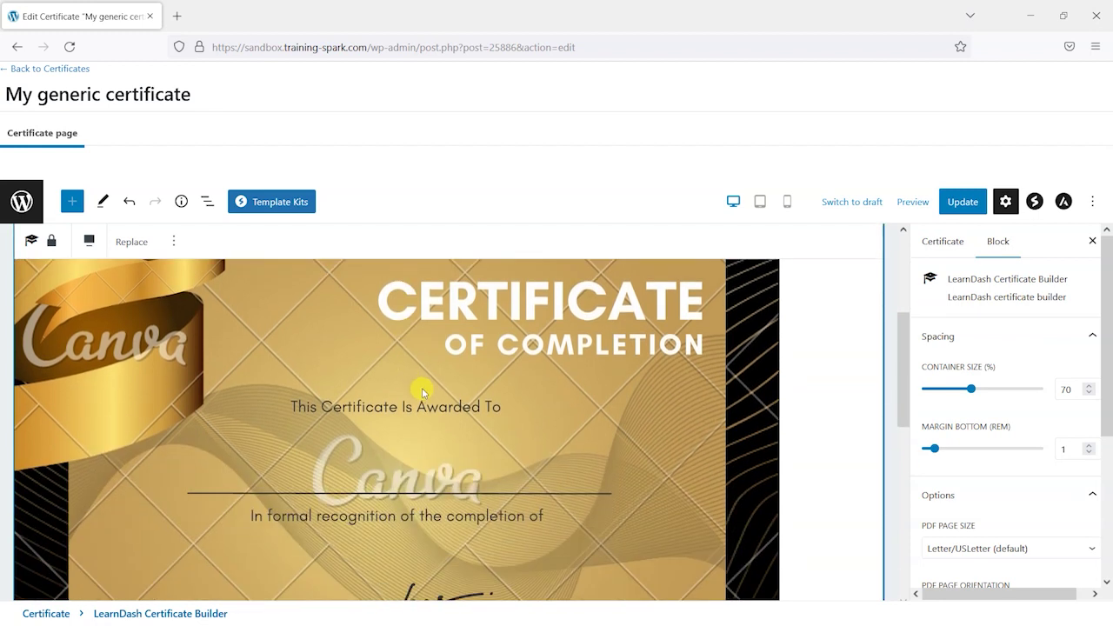
{"action": "scroll", "coordinate": [422, 388], "scroll_direction": "down", "scroll_amount": 1}
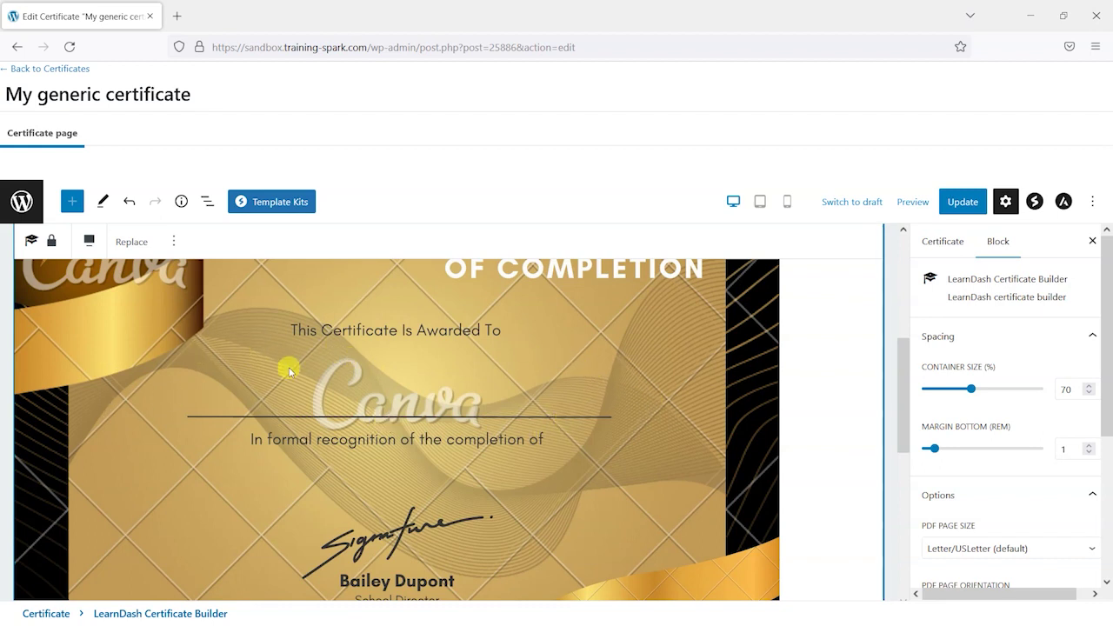
{"action": "scroll", "coordinate": [409, 487], "scroll_direction": "up", "scroll_amount": 1}
{"action": "scroll", "coordinate": [80, 336], "scroll_direction": "up", "scroll_amount": 1}
{"action": "scroll", "coordinate": [145, 333], "scroll_direction": "down", "scroll_amount": 1}
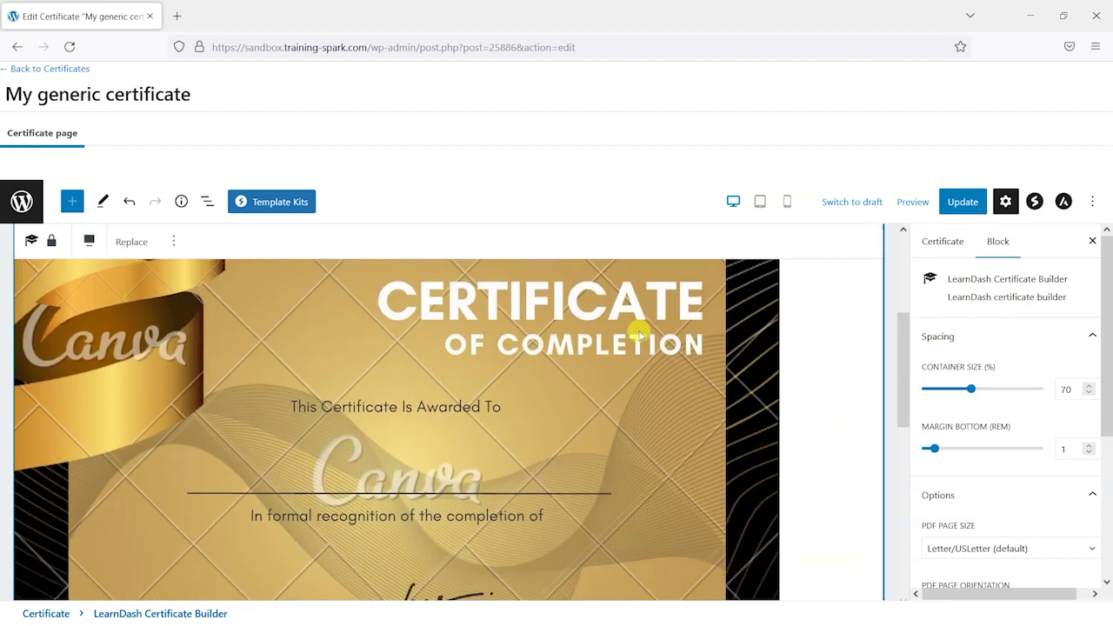
{"action": "scroll", "coordinate": [534, 435], "scroll_direction": "down", "scroll_amount": 2}
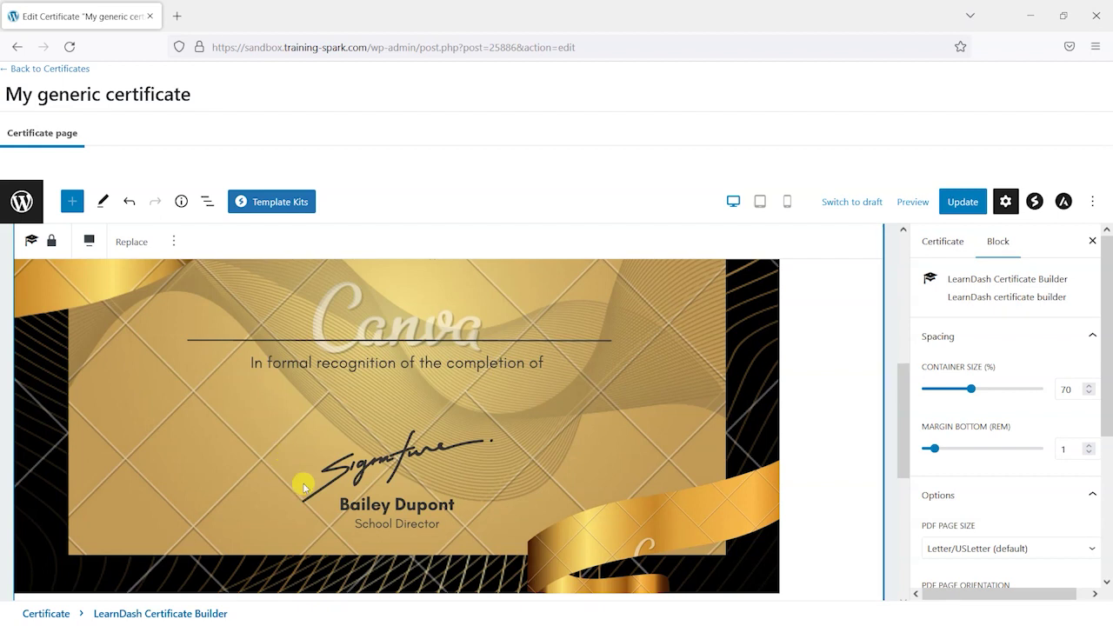
{"action": "scroll", "coordinate": [402, 548], "scroll_direction": "up", "scroll_amount": 1}
{"action": "scroll", "coordinate": [390, 388], "scroll_direction": "up", "scroll_amount": 2}
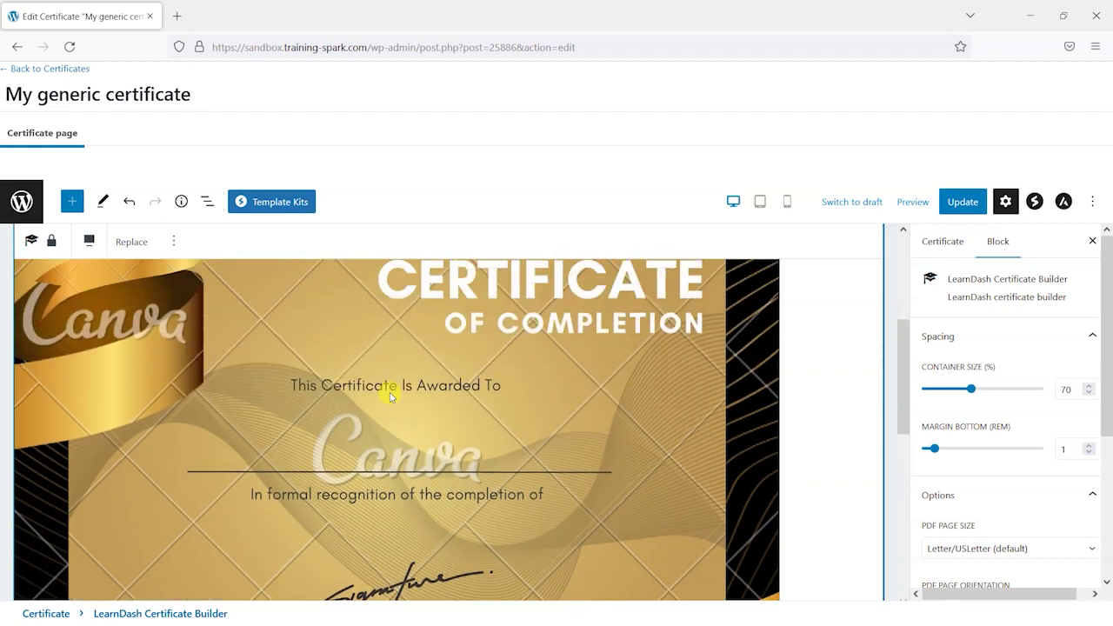
{"action": "scroll", "coordinate": [308, 336], "scroll_direction": "down", "scroll_amount": 1}
{"action": "scroll", "coordinate": [521, 391], "scroll_direction": "down", "scroll_amount": 1}
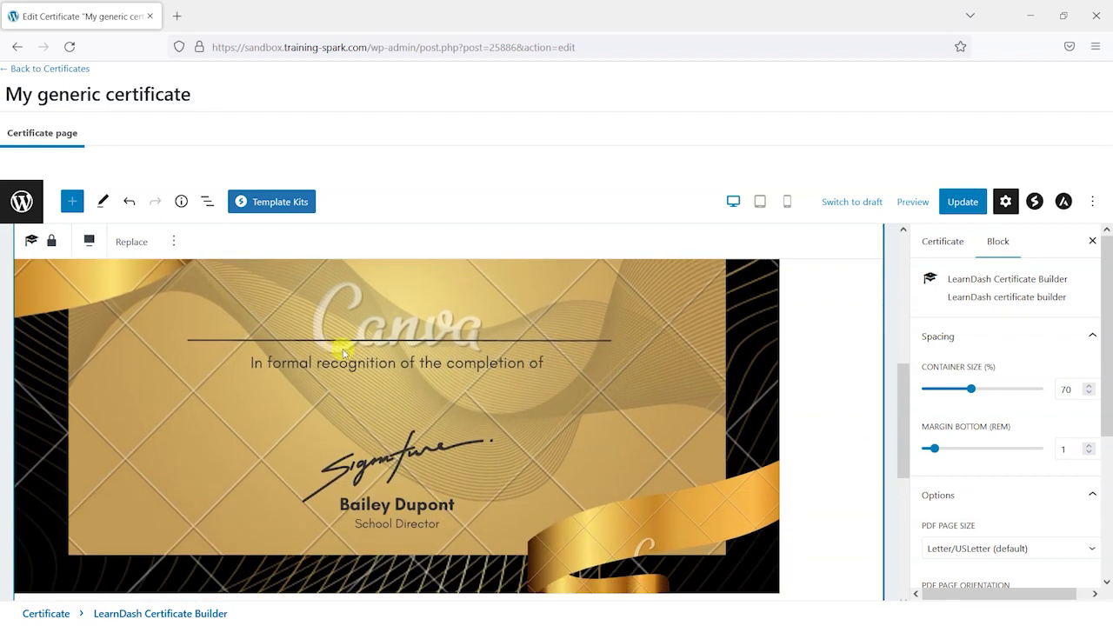
{"action": "scroll", "coordinate": [268, 329], "scroll_direction": "up", "scroll_amount": 1}
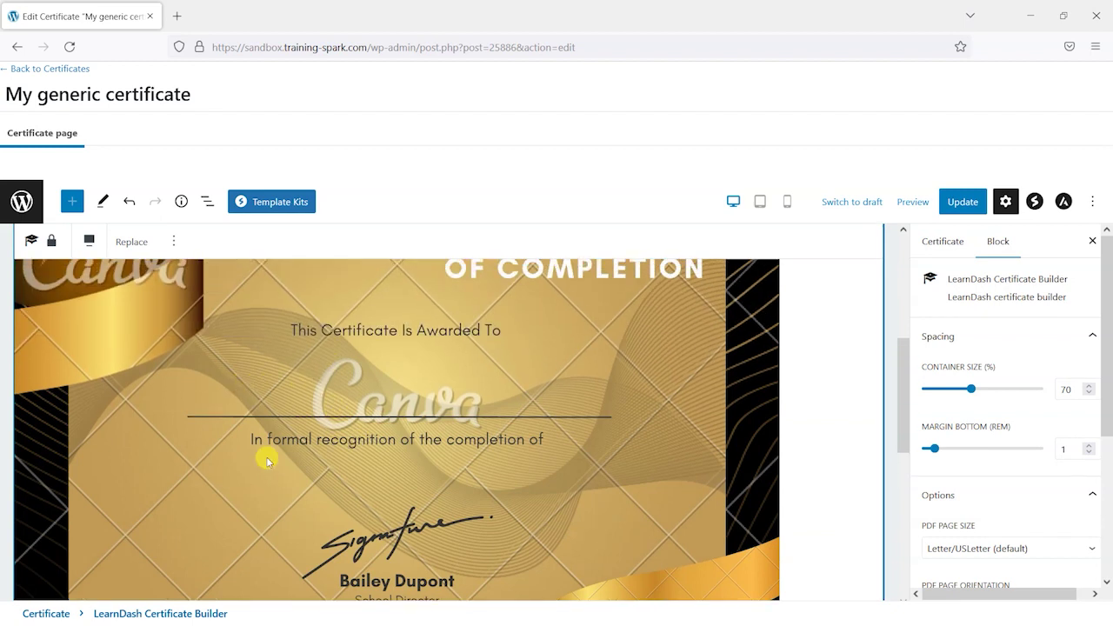
{"action": "scroll", "coordinate": [430, 440], "scroll_direction": "up", "scroll_amount": 2}
{"action": "scroll", "coordinate": [427, 442], "scroll_direction": "down", "scroll_amount": 1}
{"action": "scroll", "coordinate": [427, 440], "scroll_direction": "up", "scroll_amount": 1}
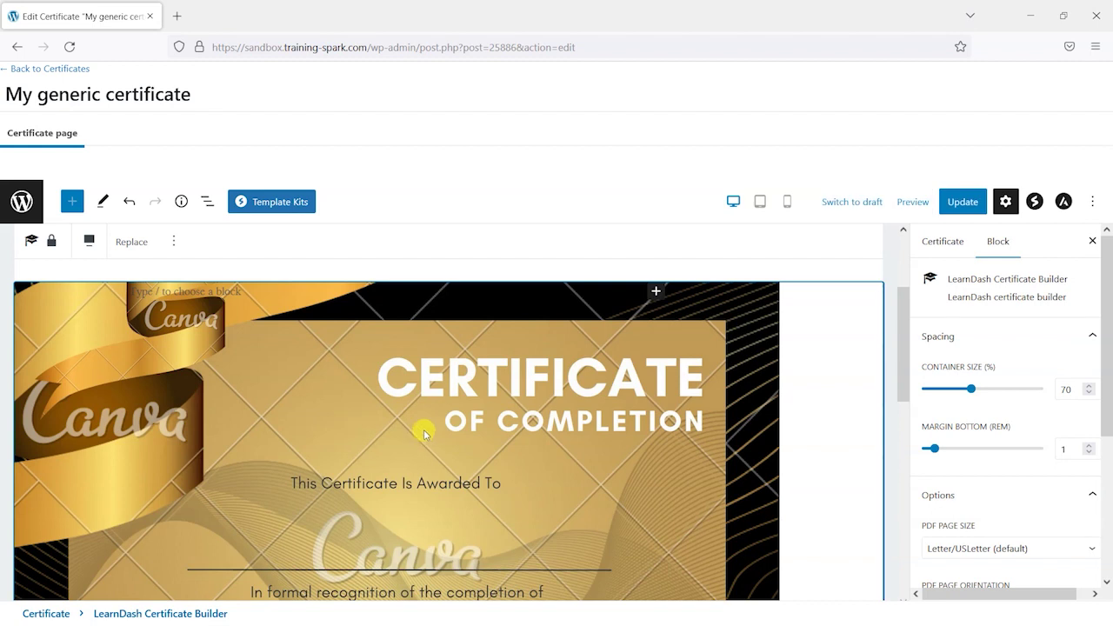
{"action": "scroll", "coordinate": [424, 433], "scroll_direction": "down", "scroll_amount": 2}
{"action": "scroll", "coordinate": [414, 423], "scroll_direction": "up", "scroll_amount": 1}
{"action": "scroll", "coordinate": [235, 382], "scroll_direction": "down", "scroll_amount": 1}
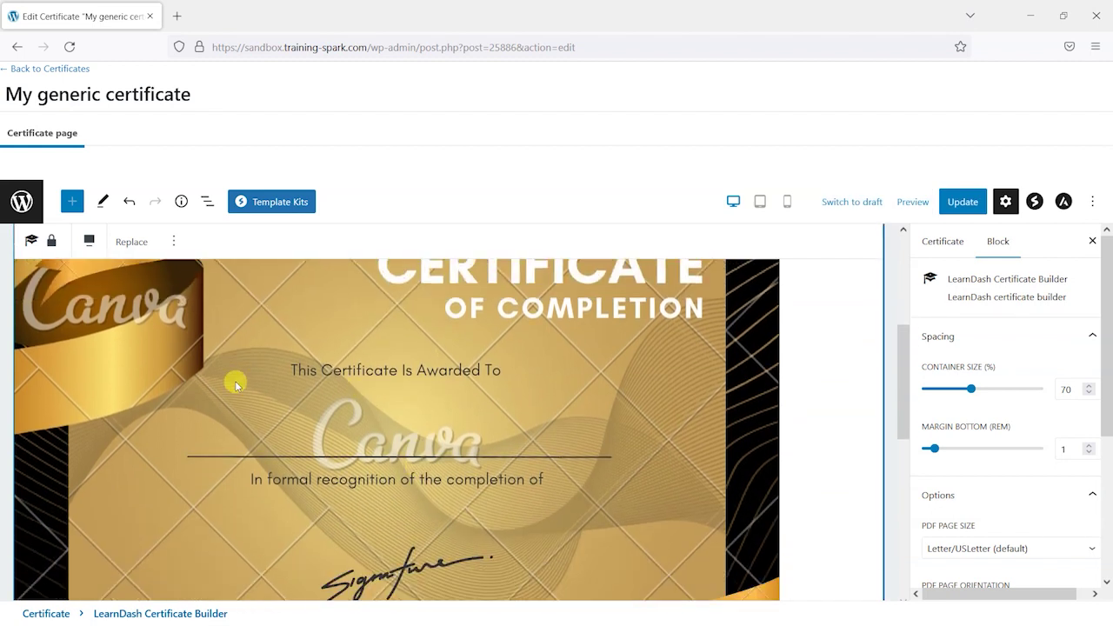
{"action": "scroll", "coordinate": [224, 370], "scroll_direction": "down", "scroll_amount": 1}
{"action": "scroll", "coordinate": [472, 400], "scroll_direction": "up", "scroll_amount": 2}
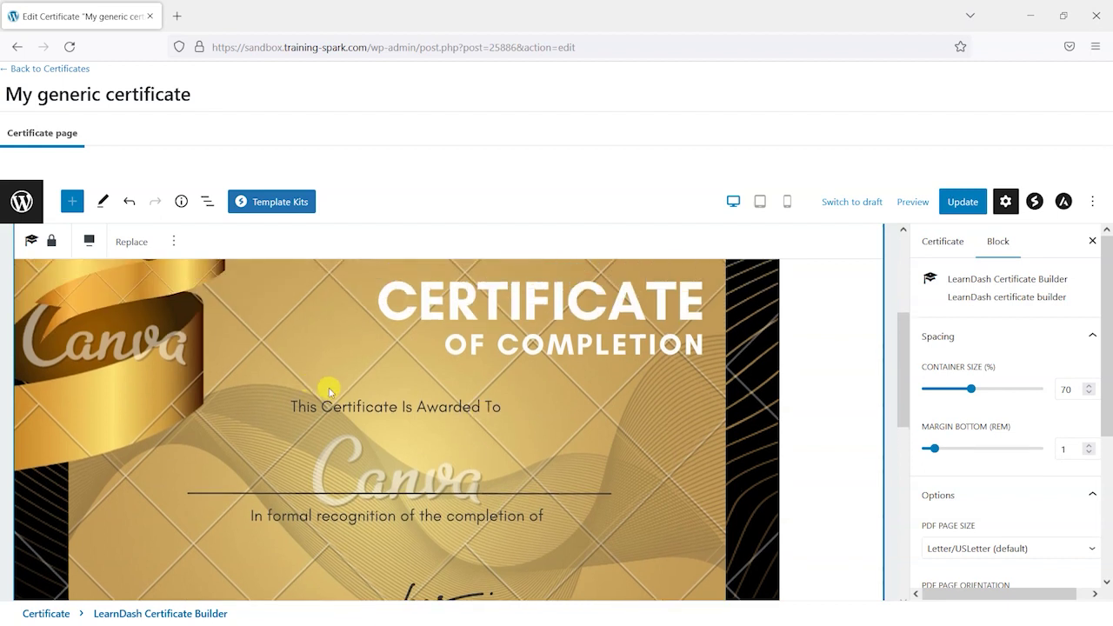
{"action": "scroll", "coordinate": [290, 359], "scroll_direction": "down", "scroll_amount": 1}
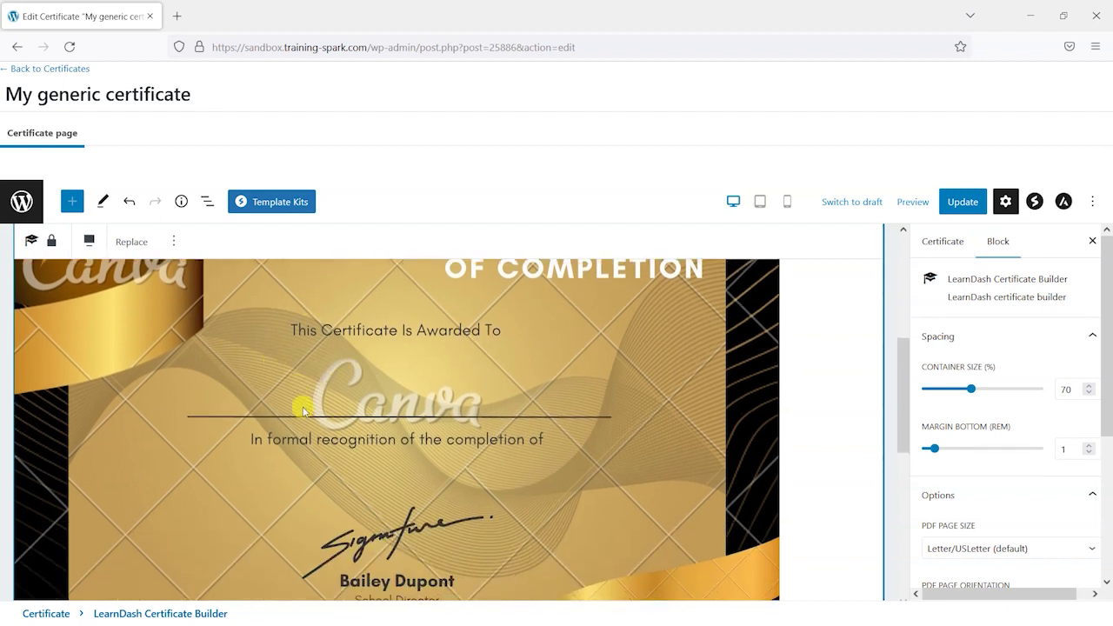
{"action": "scroll", "coordinate": [510, 393], "scroll_direction": "up", "scroll_amount": 1}
{"action": "scroll", "coordinate": [510, 394], "scroll_direction": "up", "scroll_amount": 1}
{"action": "scroll", "coordinate": [558, 420], "scroll_direction": "up", "scroll_amount": 3}
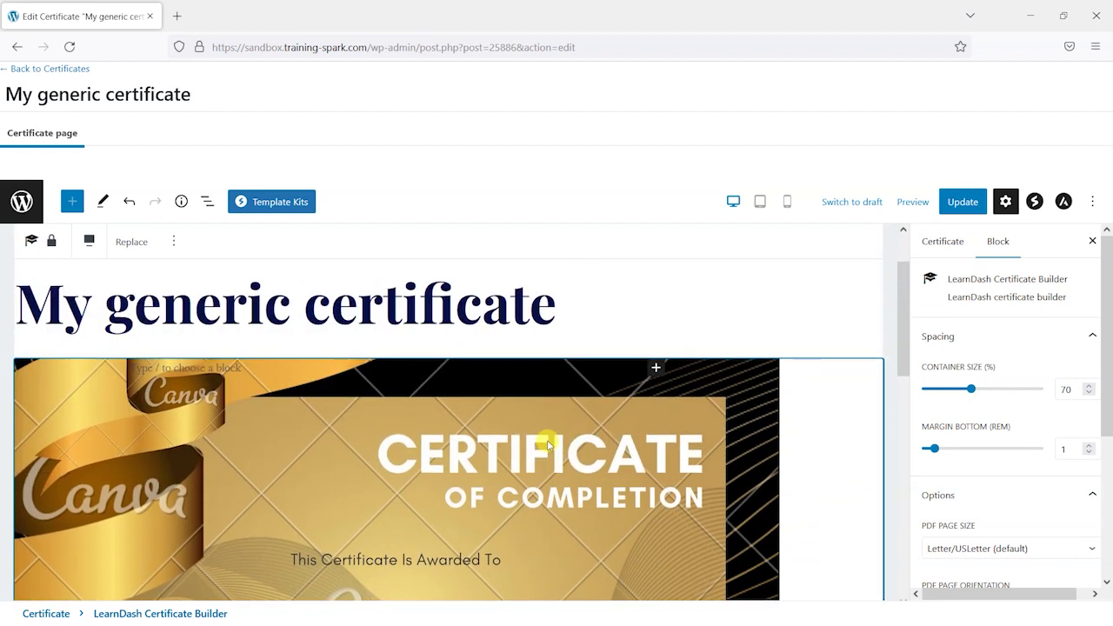
{"action": "scroll", "coordinate": [1004, 476], "scroll_direction": "down", "scroll_amount": 3}
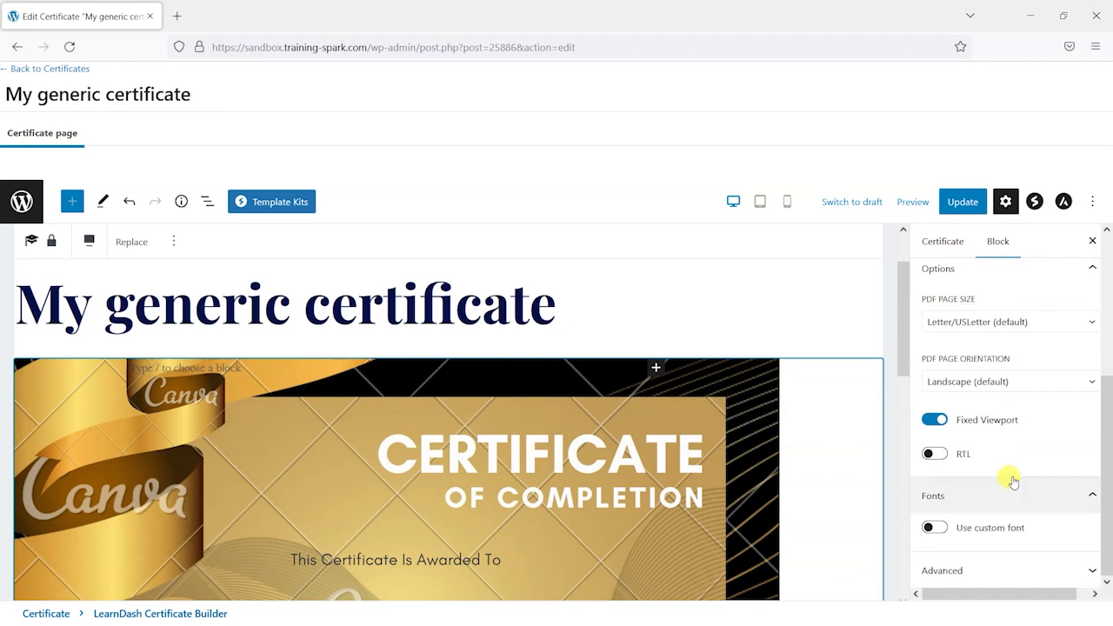
- Set the PDF page size to A4 and keep Landscape orientation
{"action": "scroll", "coordinate": [1029, 438], "scroll_direction": "up", "scroll_amount": 1}
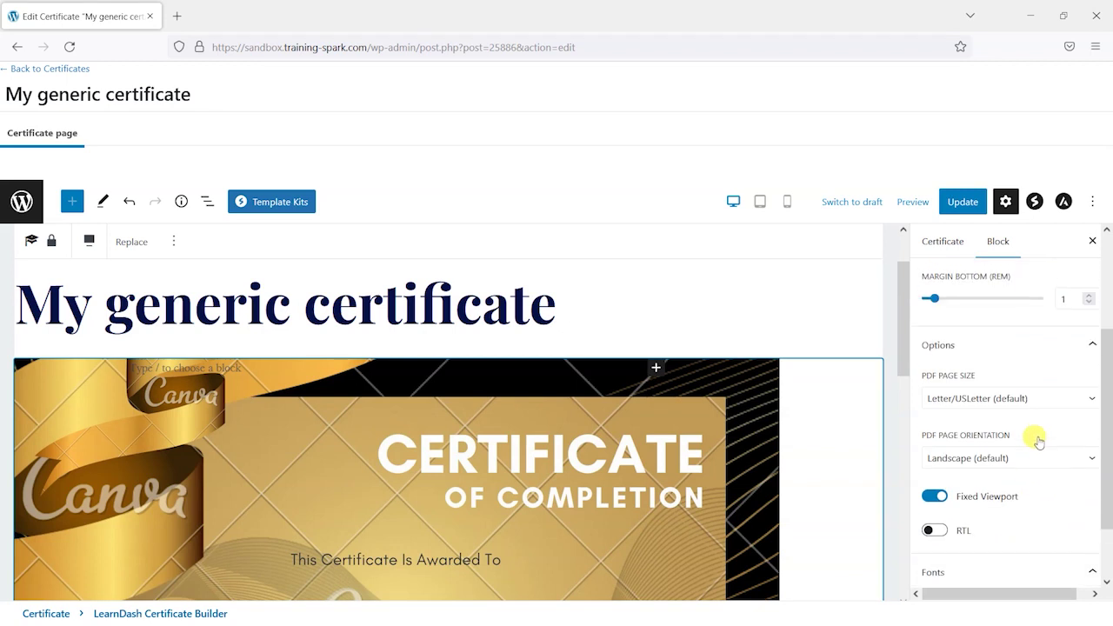
{"action": "left_click", "coordinate": [983, 402]}
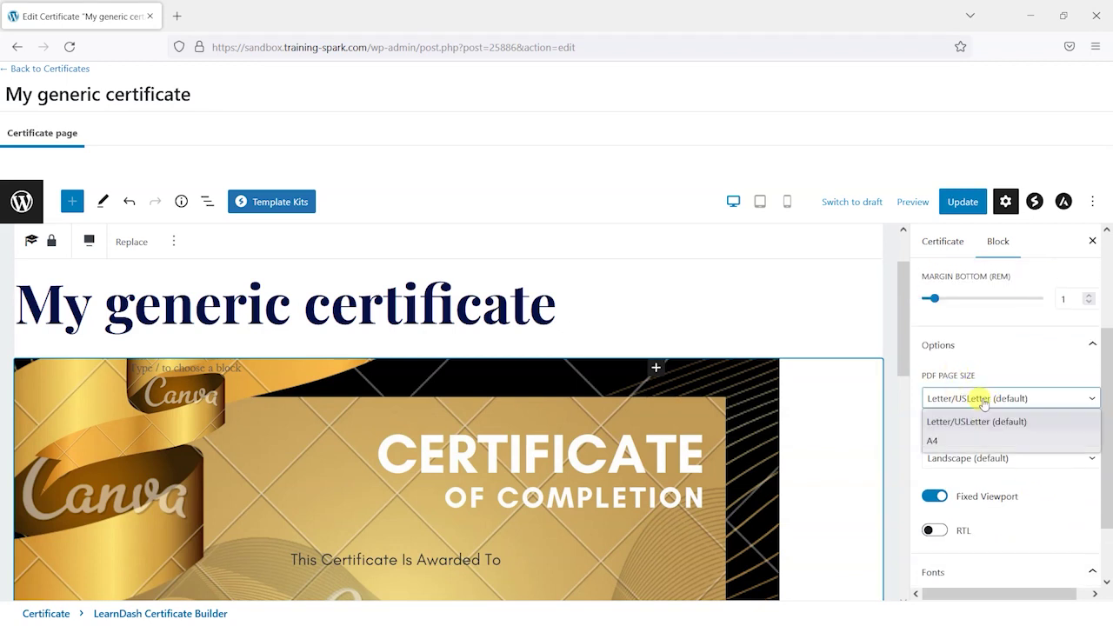
{"action": "left_click", "coordinate": [978, 442]}
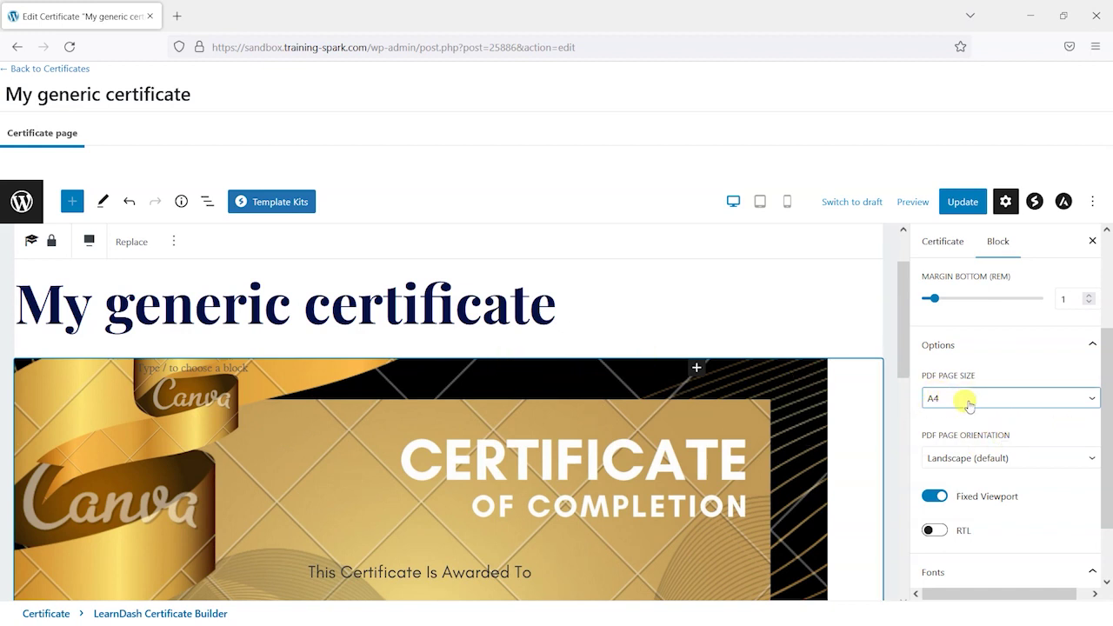
{"action": "left_click", "coordinate": [978, 459]}
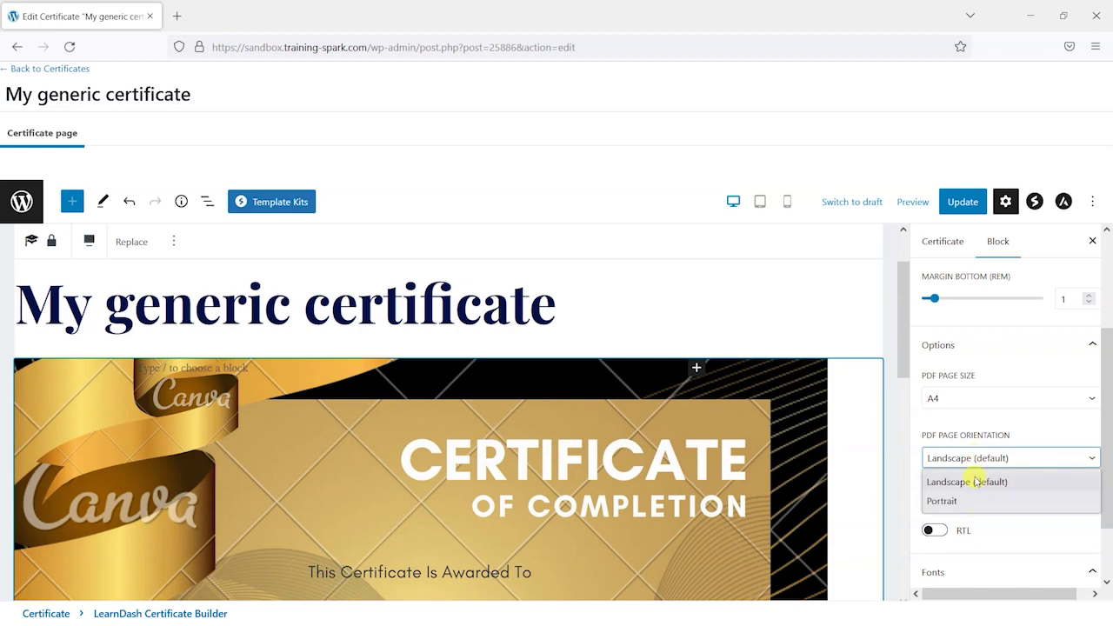
{"action": "left_click", "coordinate": [1004, 422]}
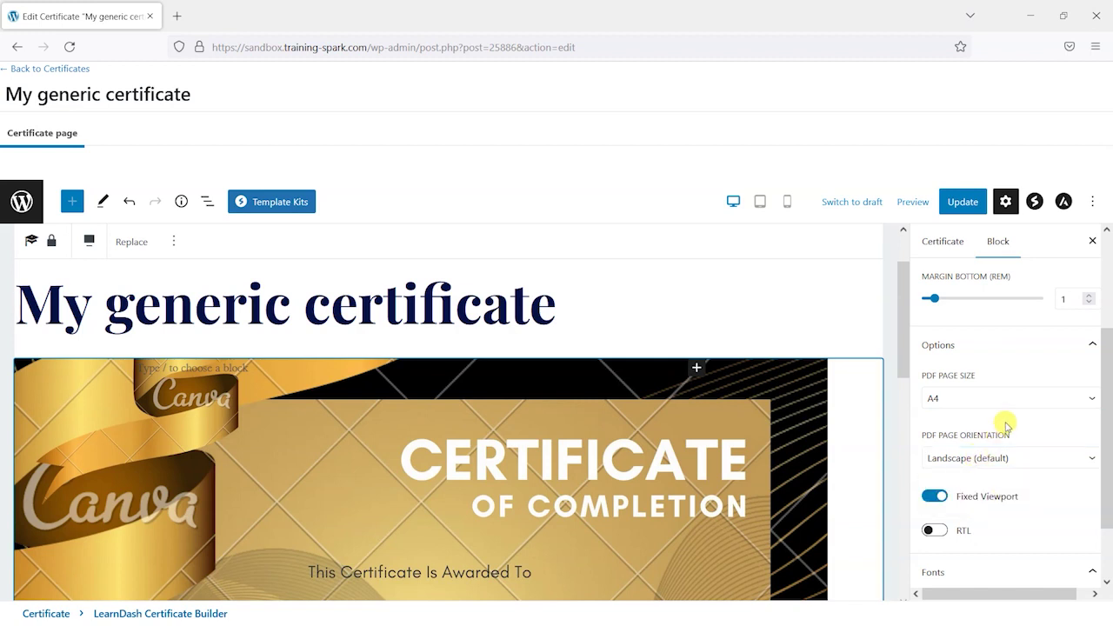
- Save the certificate changes with Update
{"action": "scroll", "coordinate": [1029, 440], "scroll_direction": "down", "scroll_amount": 2}
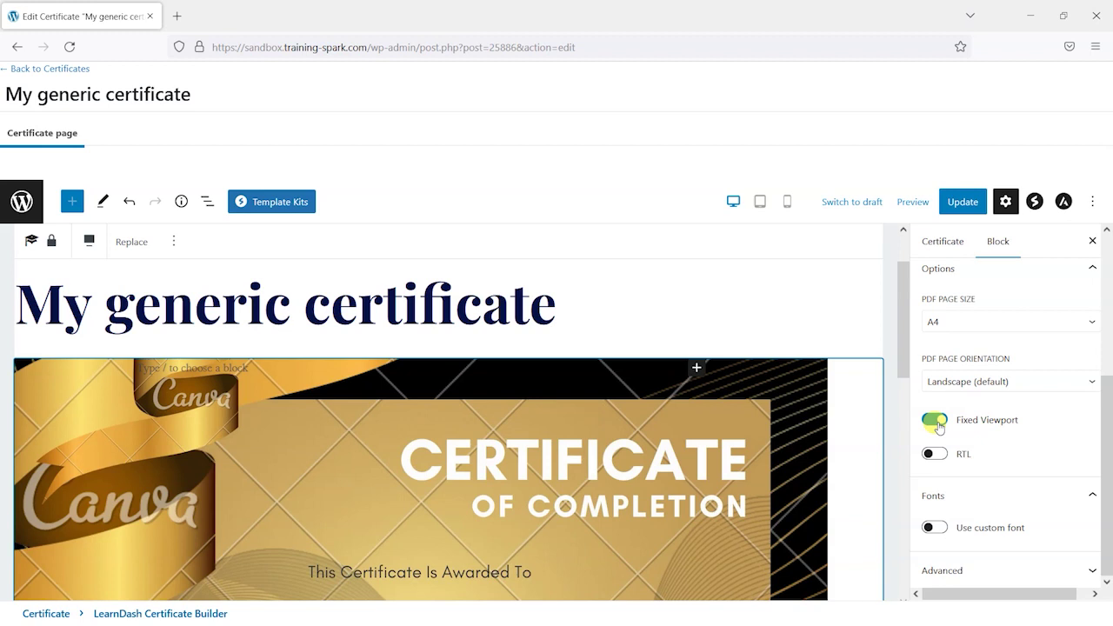
{"action": "left_click", "coordinate": [960, 200]}
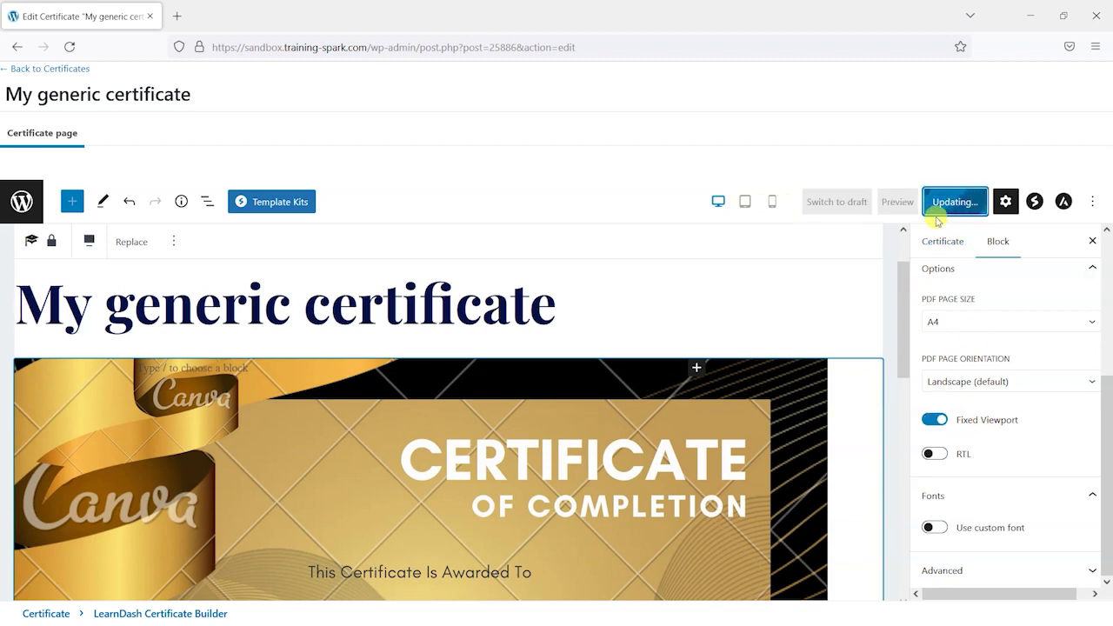
{"action": "left_click", "coordinate": [911, 202]}
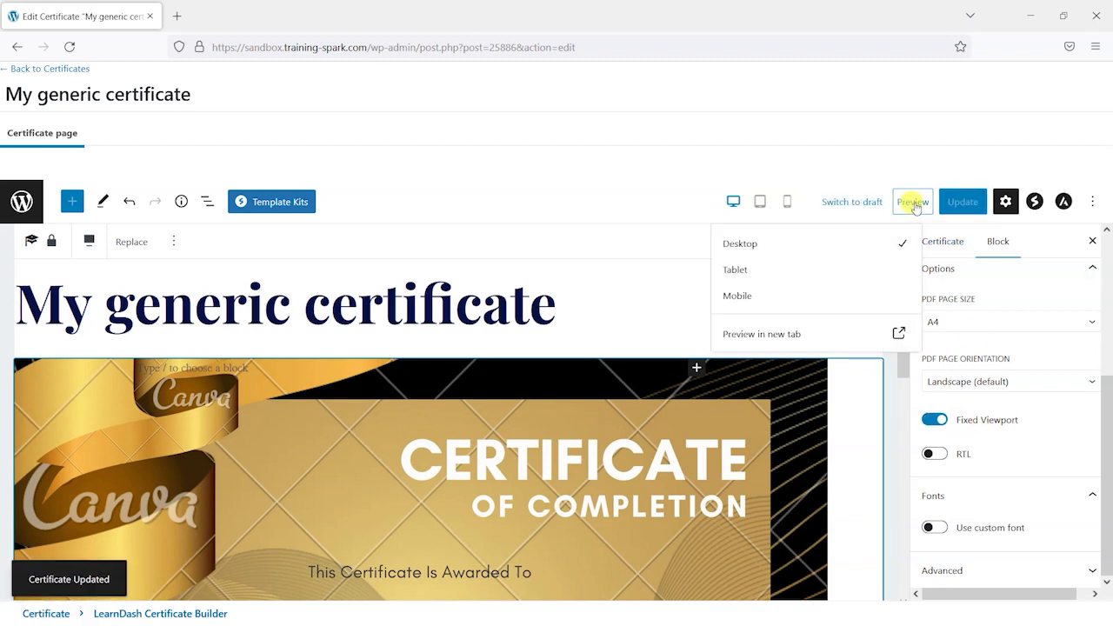
{"action": "left_click", "coordinate": [773, 336]}
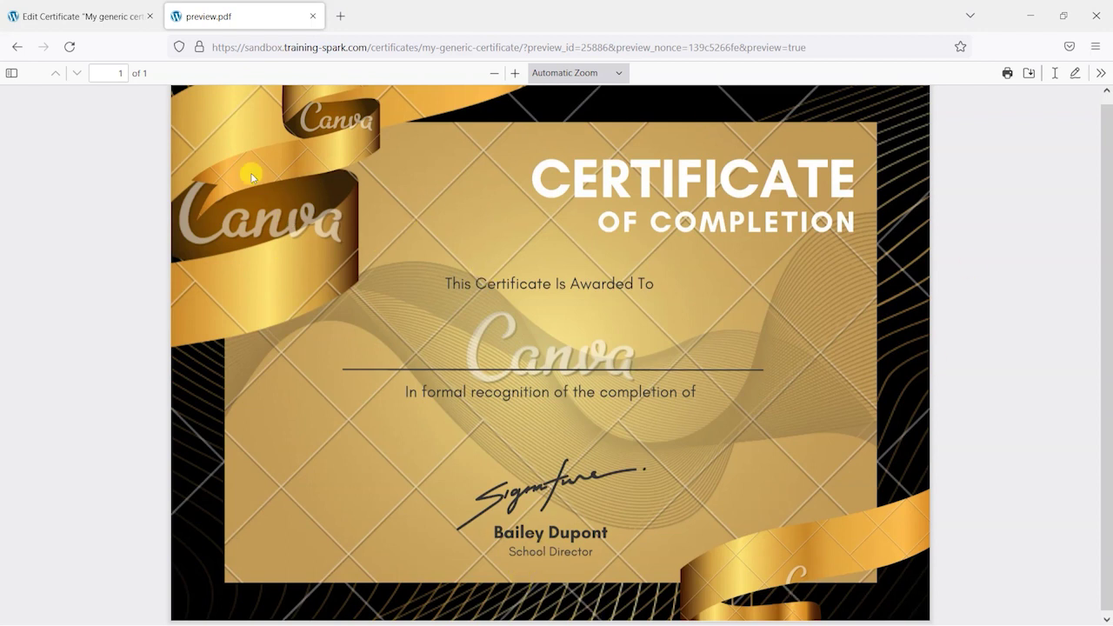
{"action": "left_click", "coordinate": [312, 17]}
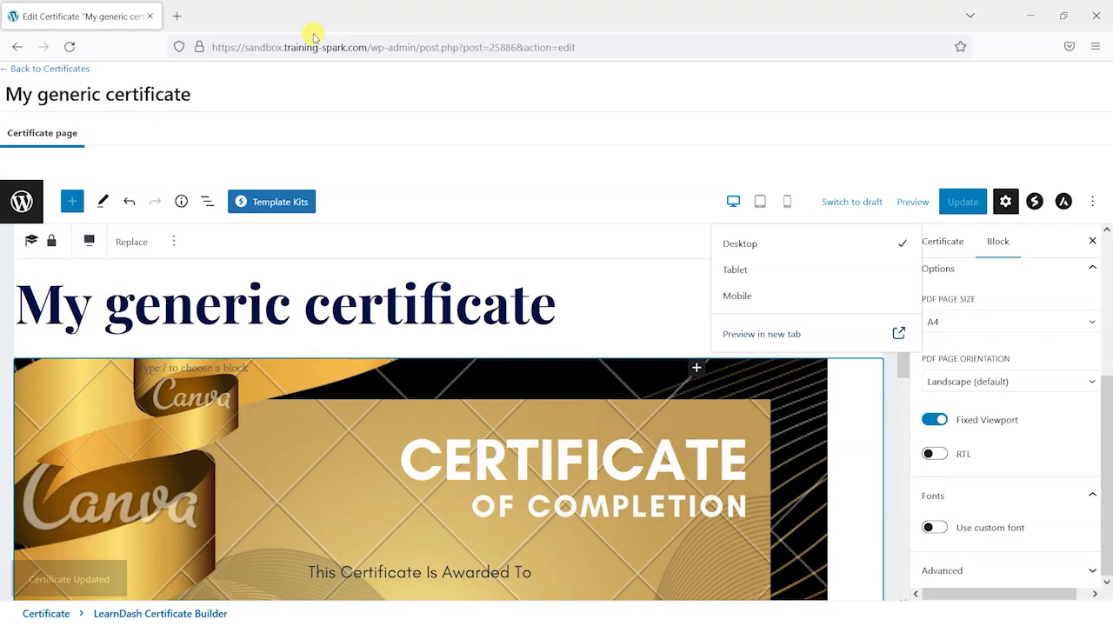
{"action": "scroll", "coordinate": [623, 296], "scroll_direction": "down", "scroll_amount": 3}
{"action": "scroll", "coordinate": [874, 440], "scroll_direction": "up", "scroll_amount": 2}
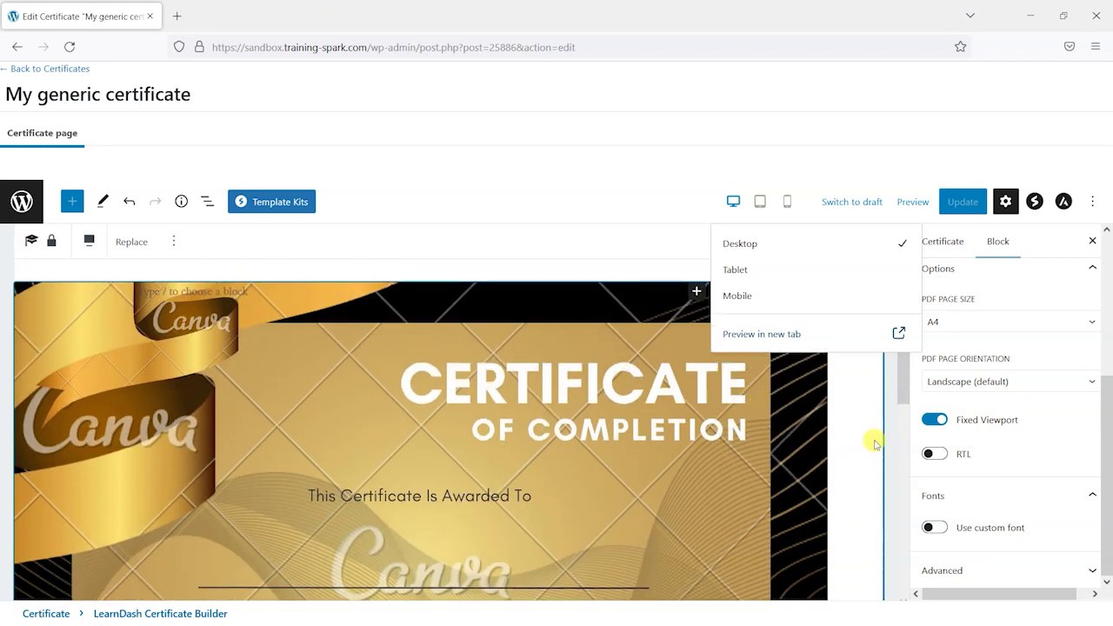
{"action": "left_click", "coordinate": [889, 424]}
{"action": "scroll", "coordinate": [587, 413], "scroll_direction": "up", "scroll_amount": 1}
{"action": "scroll", "coordinate": [597, 418], "scroll_direction": "down", "scroll_amount": 1}
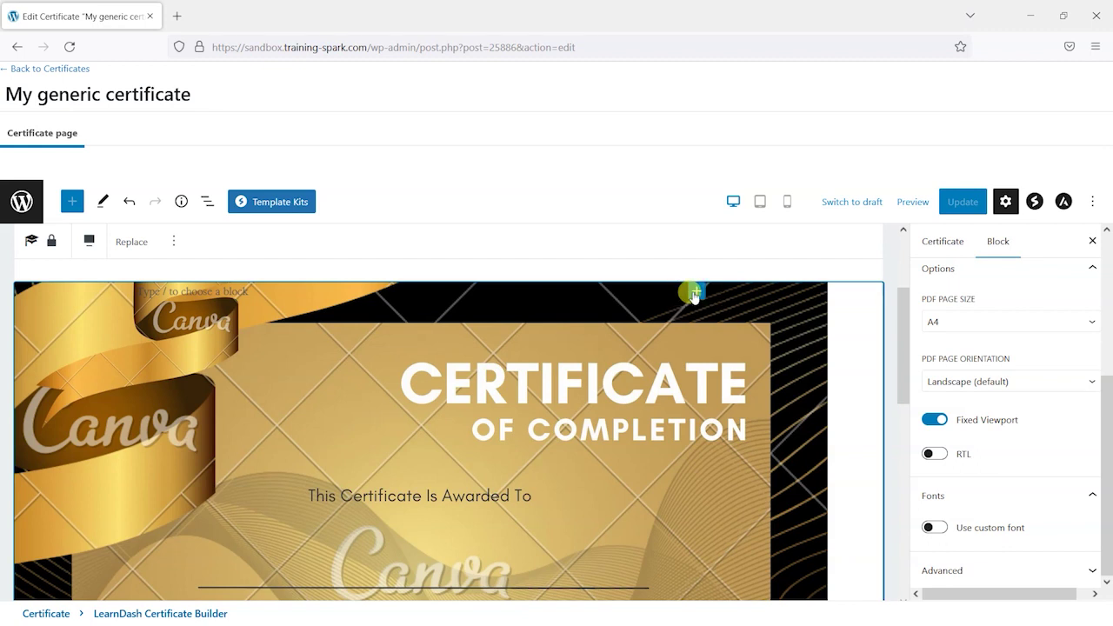
- Insert a Spacer block at the top of the certificate
{"action": "left_click", "coordinate": [695, 290]}
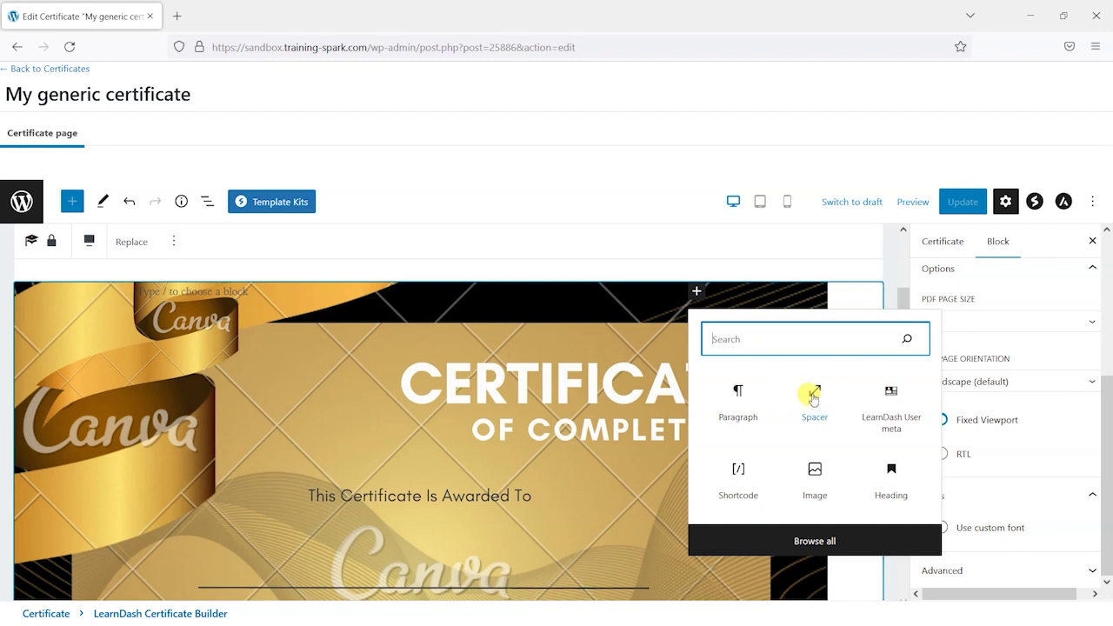
{"action": "type", "text": "spa"}
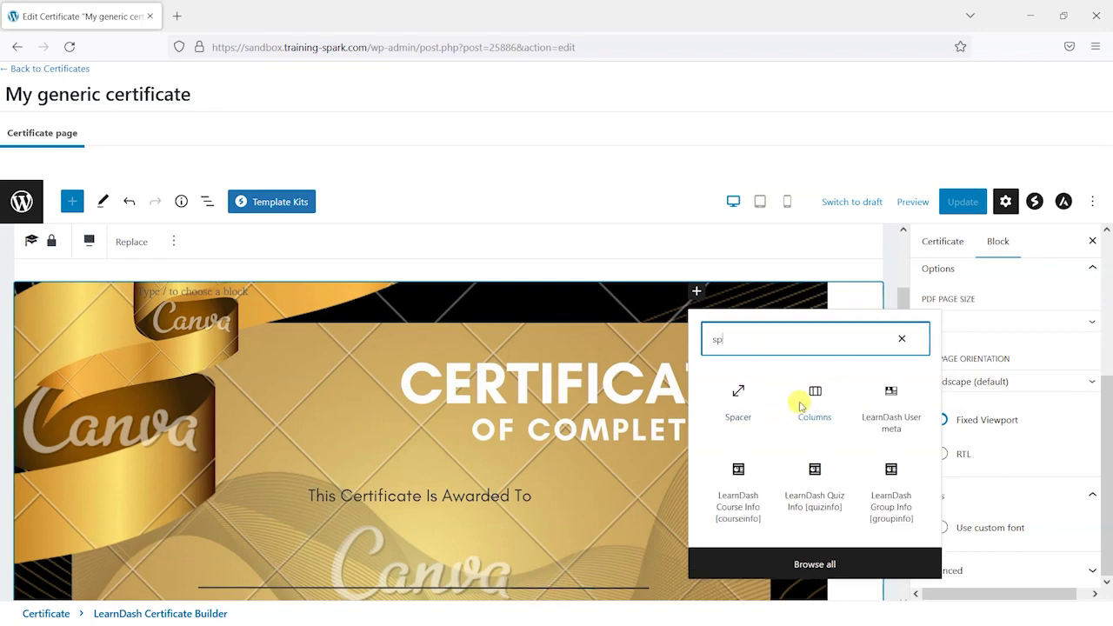
{"action": "left_click", "coordinate": [756, 396]}
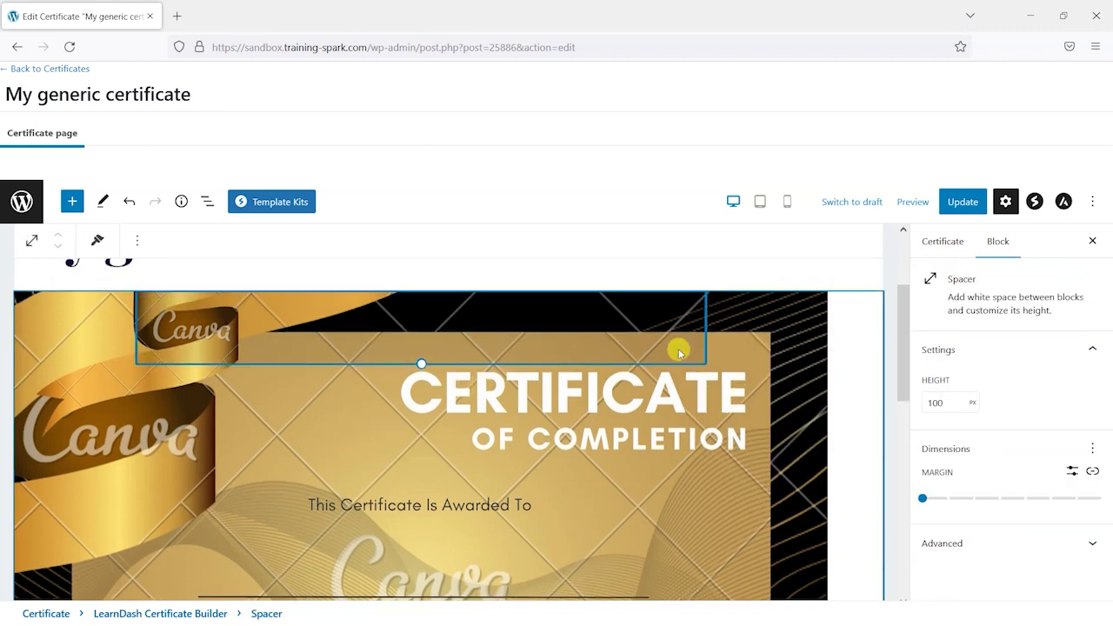
- Stretch the spacer from 100 px to about 320 px tall
{"action": "scroll", "coordinate": [477, 385], "scroll_direction": "down", "scroll_amount": 2}
{"action": "left_click_drag", "start_coordinate": [421, 277], "coordinate": [417, 383]}
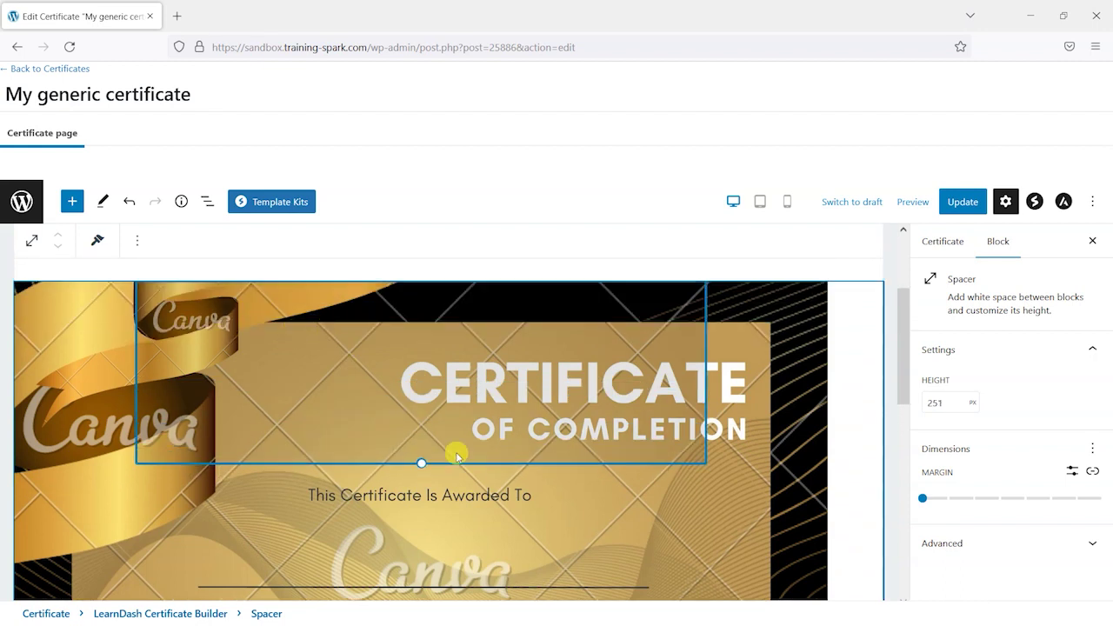
{"action": "scroll", "coordinate": [392, 365], "scroll_direction": "down", "scroll_amount": 2}
{"action": "left_click_drag", "start_coordinate": [417, 382], "coordinate": [421, 437]}
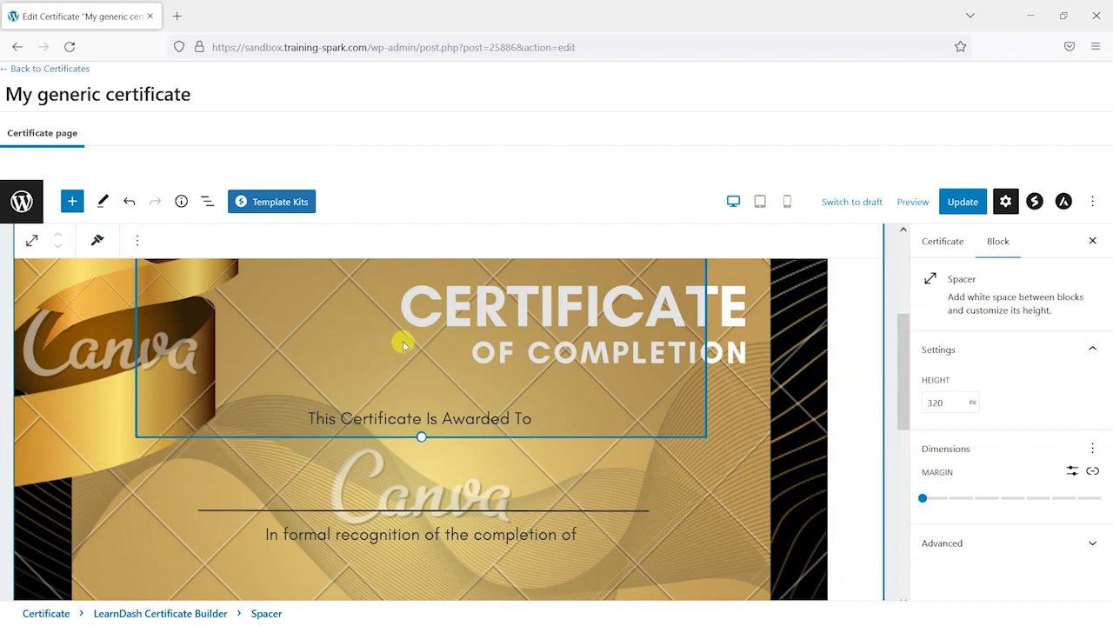
{"action": "scroll", "coordinate": [503, 350], "scroll_direction": "down", "scroll_amount": 4}
{"action": "scroll", "coordinate": [413, 355], "scroll_direction": "up", "scroll_amount": 3}
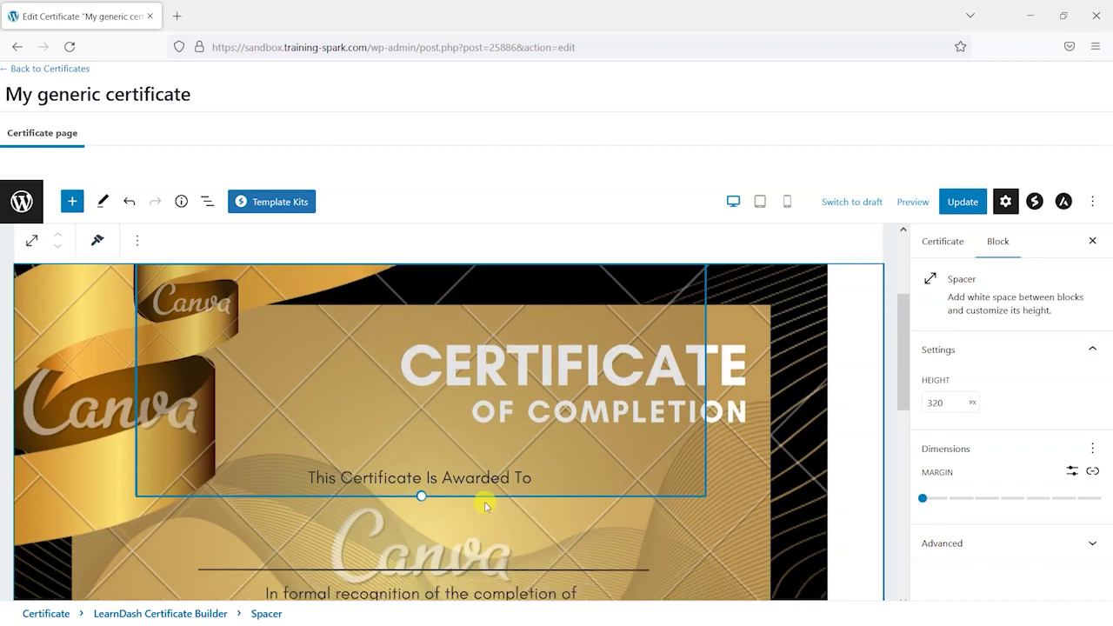
{"action": "scroll", "coordinate": [485, 497], "scroll_direction": "down", "scroll_amount": 2}
{"action": "scroll", "coordinate": [422, 358], "scroll_direction": "up", "scroll_amount": 2}
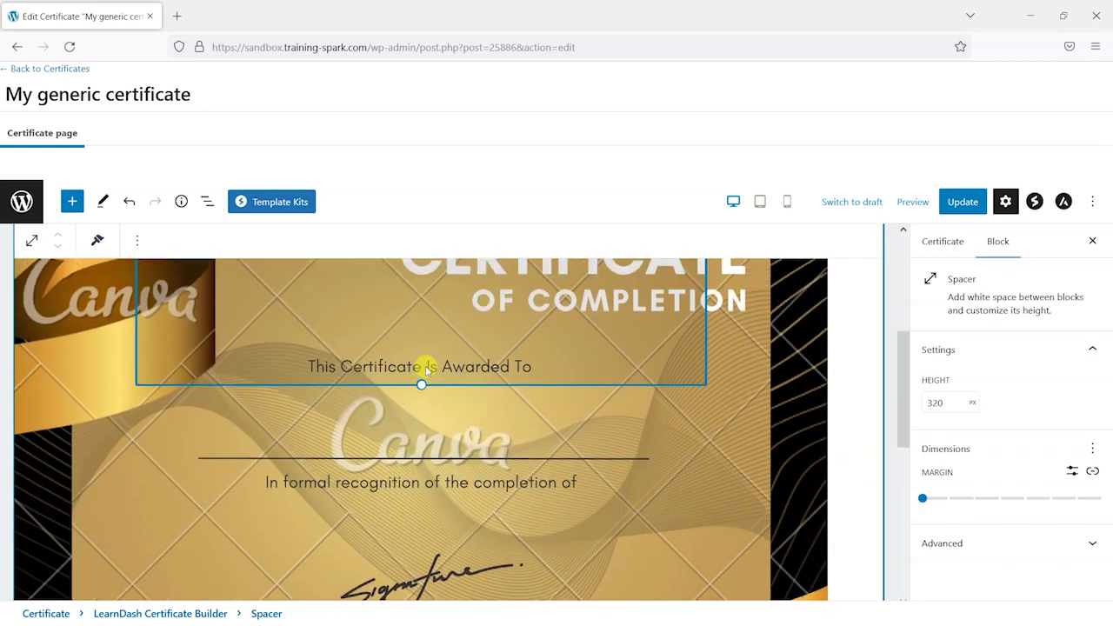
{"action": "scroll", "coordinate": [516, 467], "scroll_direction": "down", "scroll_amount": 1}
{"action": "left_click", "coordinate": [506, 458]}
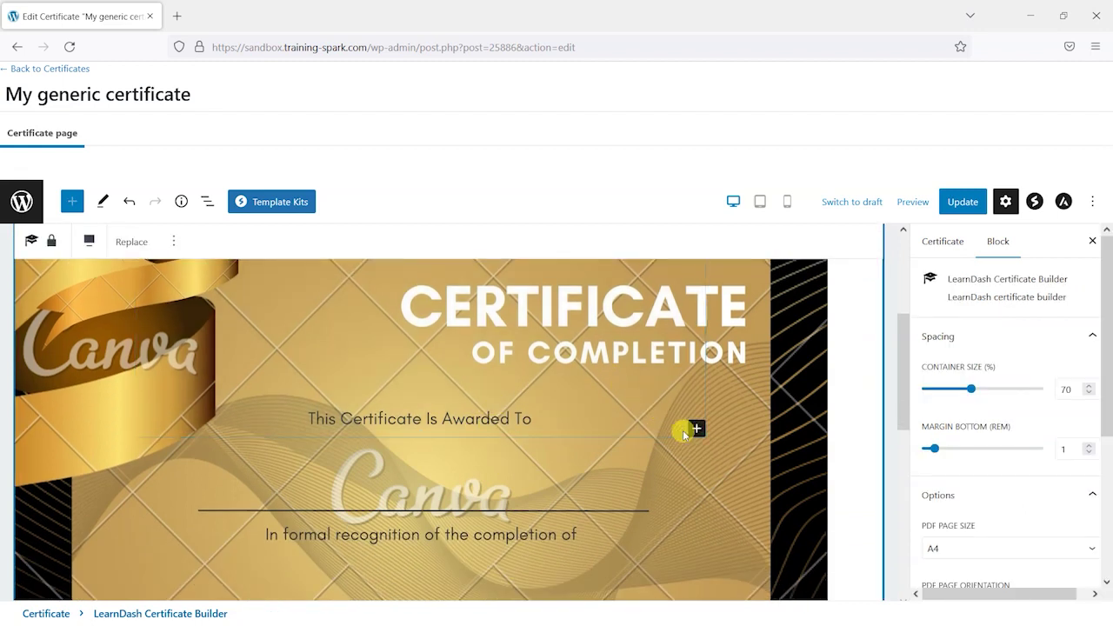
- Insert a LearnDash User meta block showing the User First and Last Name field
{"action": "left_click", "coordinate": [696, 430]}
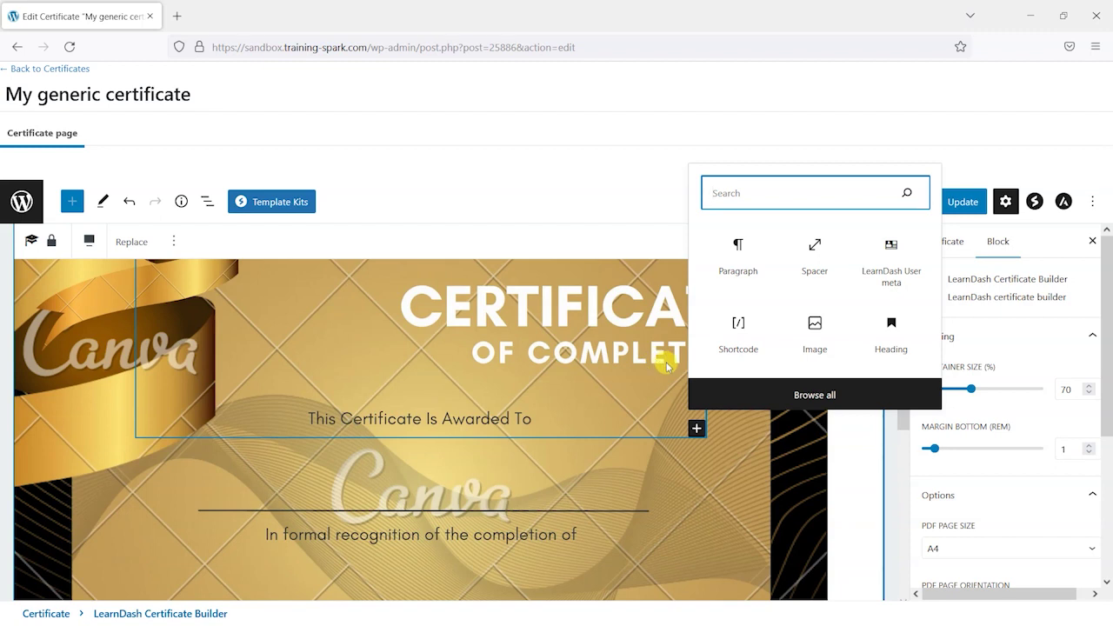
{"action": "type", "text": "Learndash"}
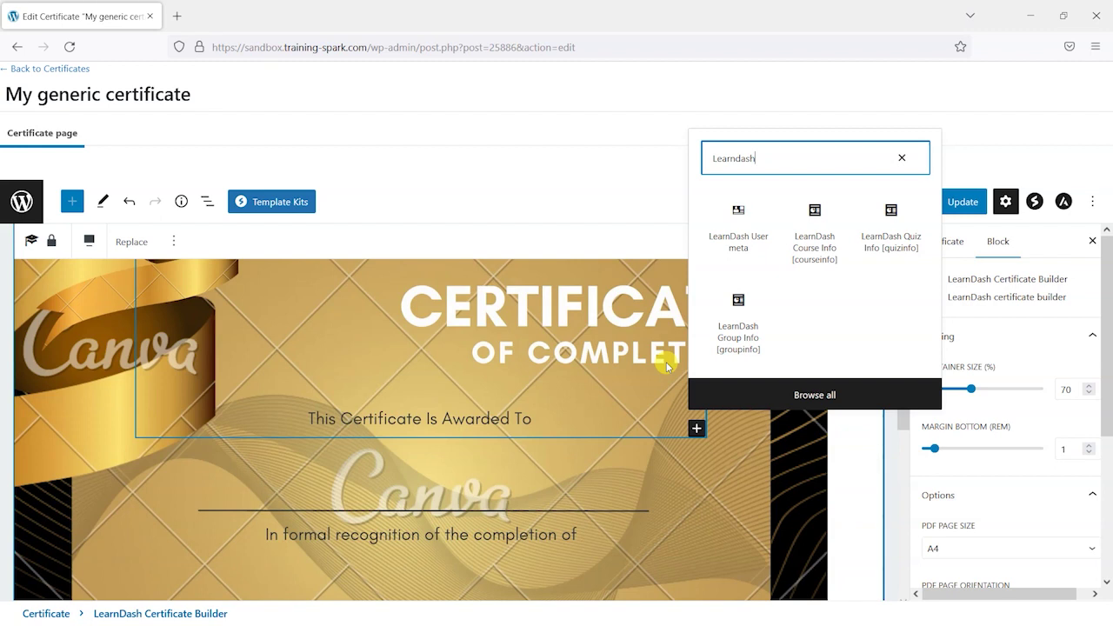
{"action": "left_click", "coordinate": [741, 225]}
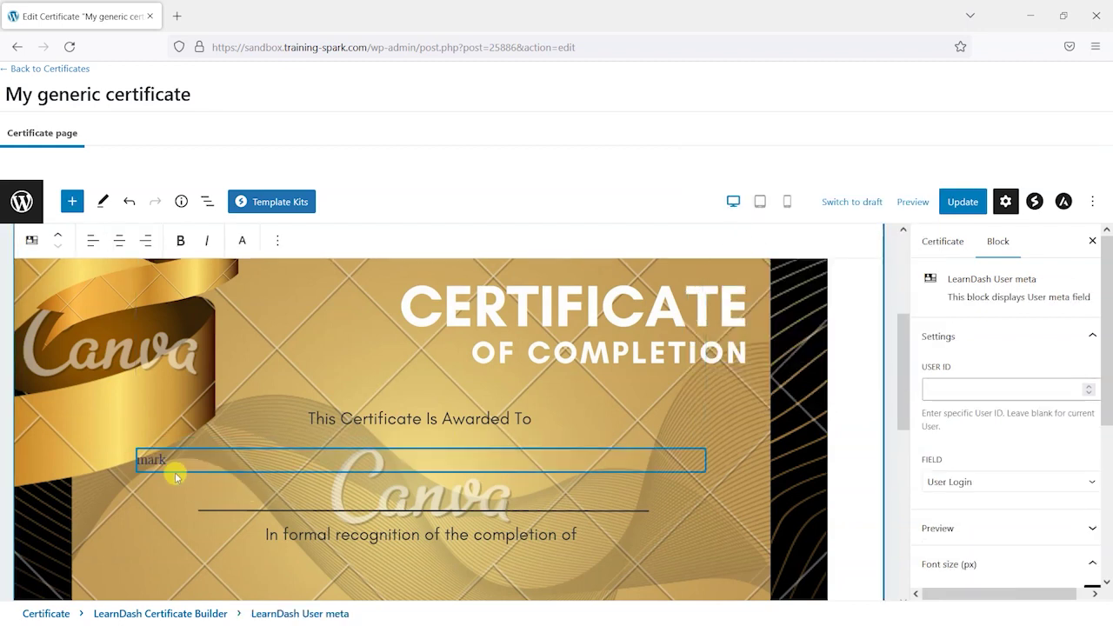
{"action": "double_click", "coordinate": [214, 462]}
{"action": "scroll", "coordinate": [1032, 443], "scroll_direction": "down", "scroll_amount": 3}
{"action": "left_click", "coordinate": [992, 330]}
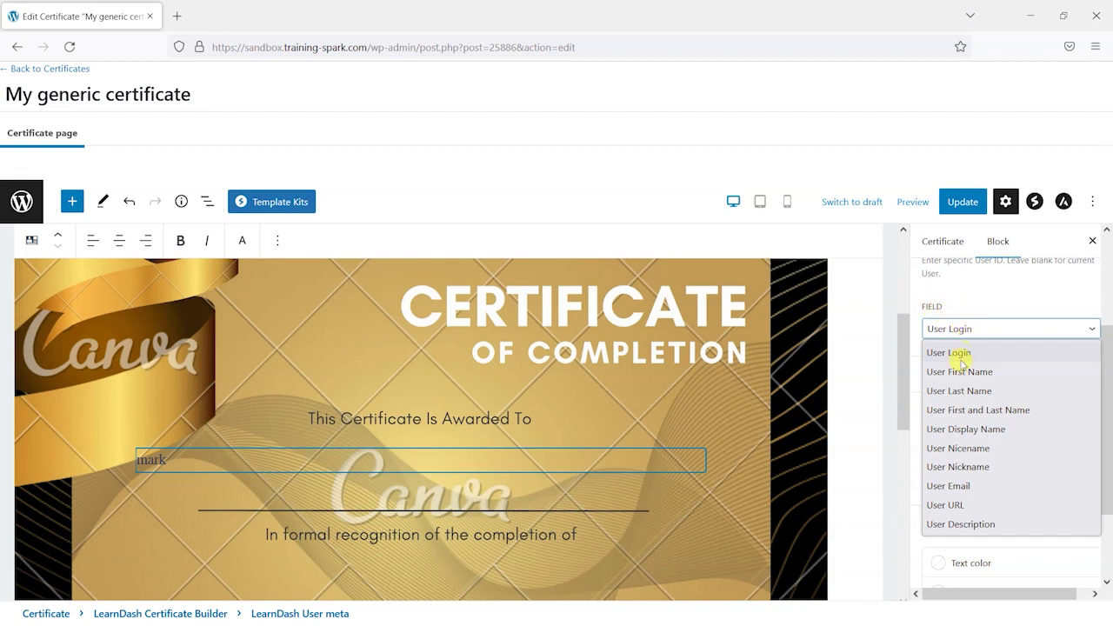
{"action": "left_click", "coordinate": [973, 411]}
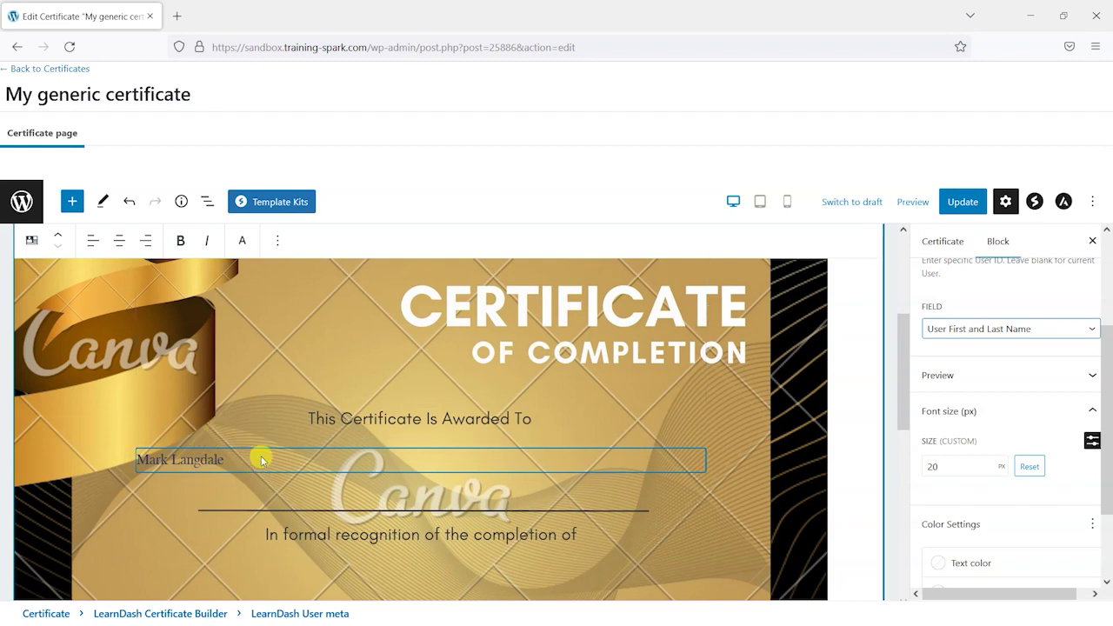
- Centre the name and style it as 35 px black text
{"action": "left_click", "coordinate": [119, 240]}
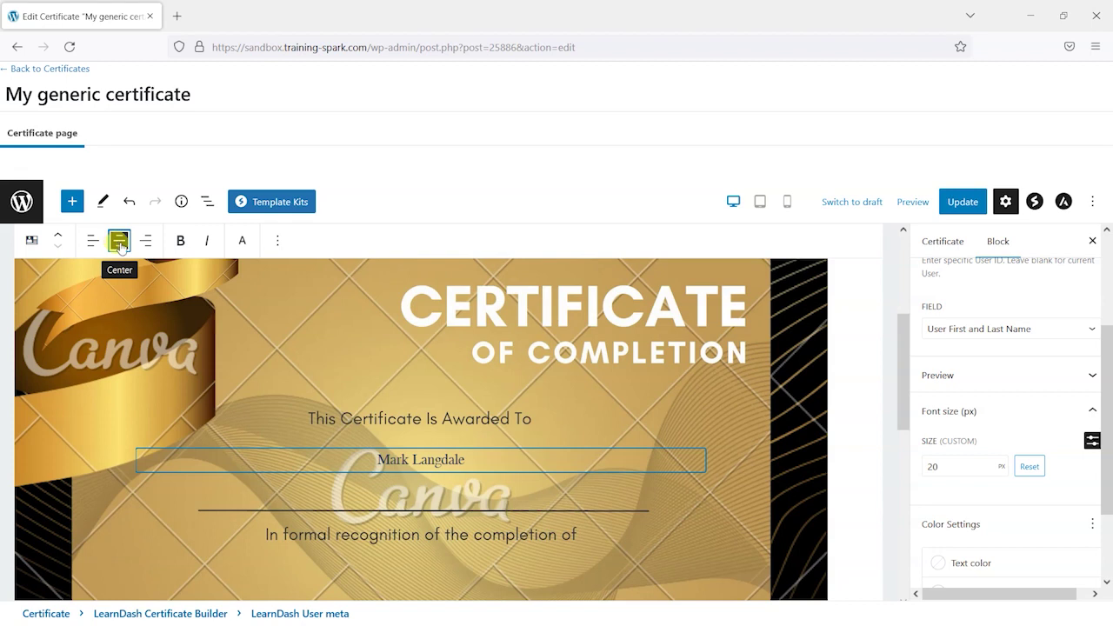
{"action": "left_click_drag", "start_coordinate": [994, 465], "coordinate": [915, 468]}
{"action": "type", "text": "35"}
{"action": "scroll", "coordinate": [1009, 487], "scroll_direction": "down", "scroll_amount": 2}
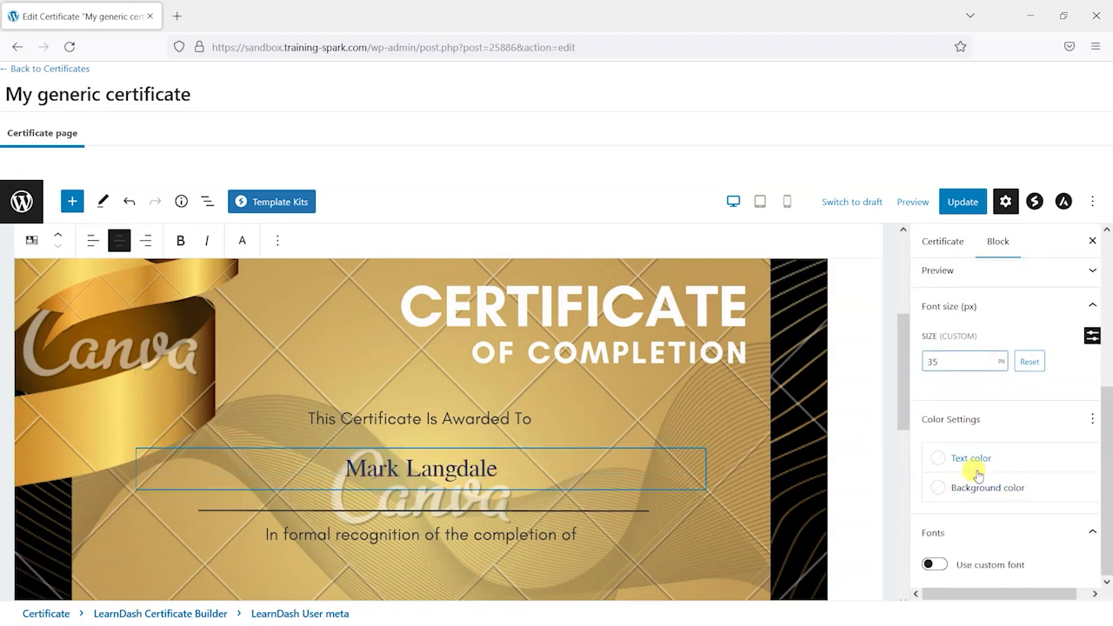
{"action": "left_click", "coordinate": [941, 454]}
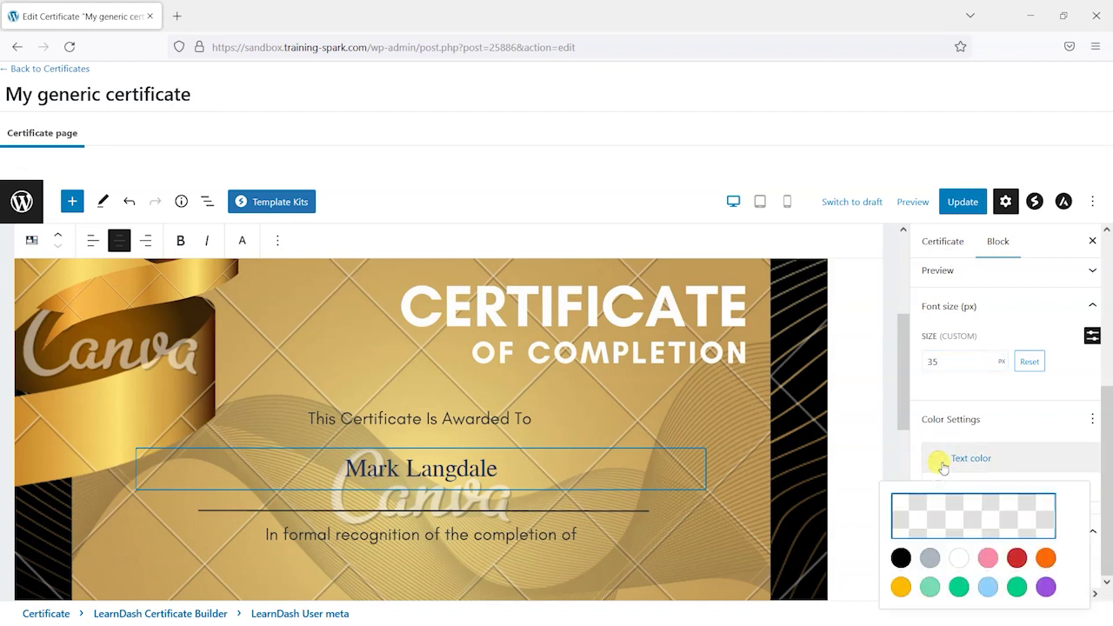
{"action": "left_click", "coordinate": [901, 557]}
{"action": "left_click", "coordinate": [1077, 461]}
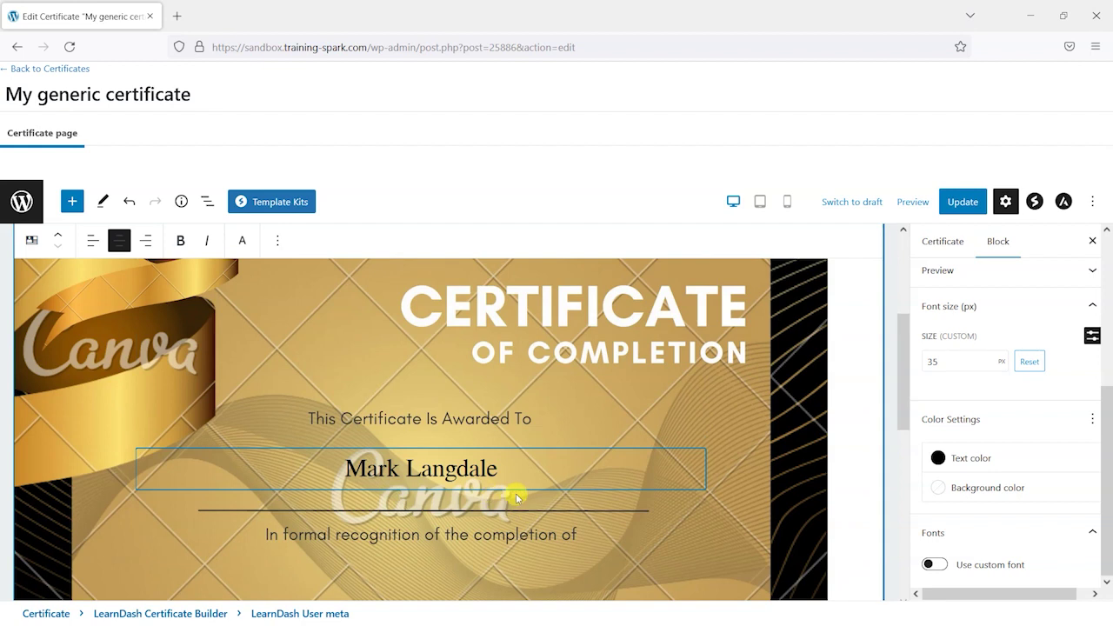
{"action": "left_click", "coordinate": [913, 201]}
- Preview the certificate PDF in a new tab and compare it with the editor layout
{"action": "left_click", "coordinate": [790, 328]}
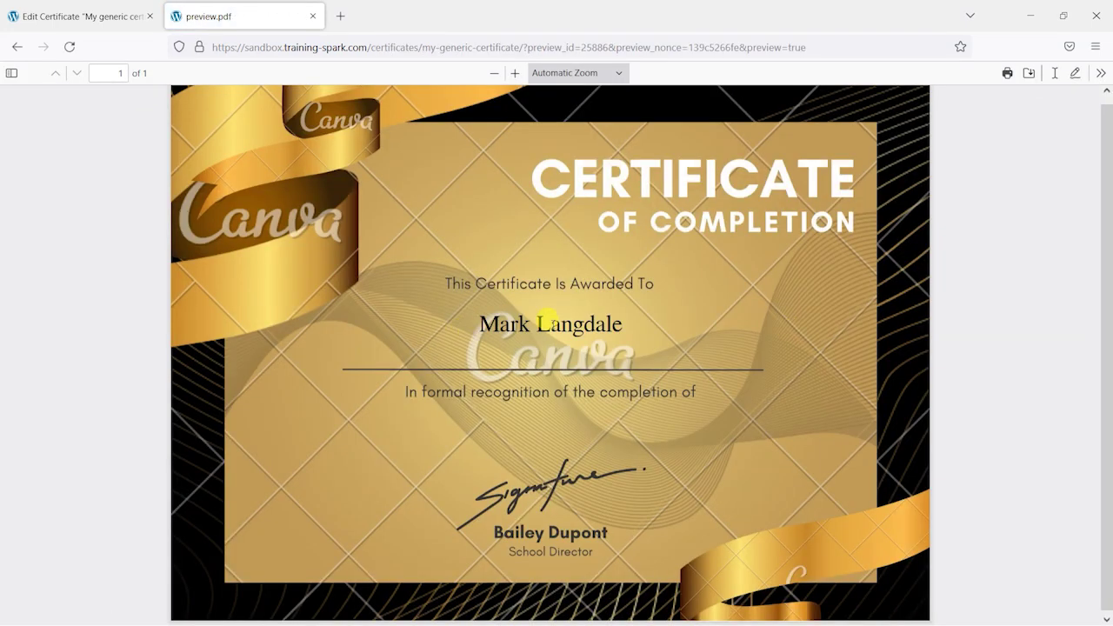
{"action": "left_click", "coordinate": [68, 7]}
{"action": "scroll", "coordinate": [529, 365], "scroll_direction": "down", "scroll_amount": 4}
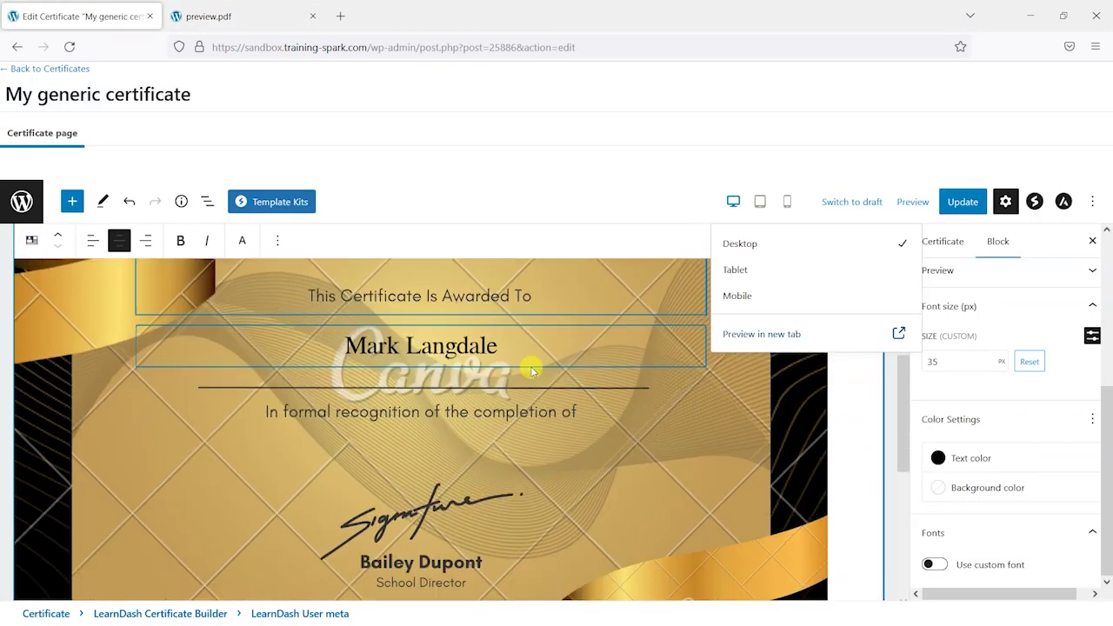
{"action": "scroll", "coordinate": [426, 385], "scroll_direction": "up", "scroll_amount": 2}
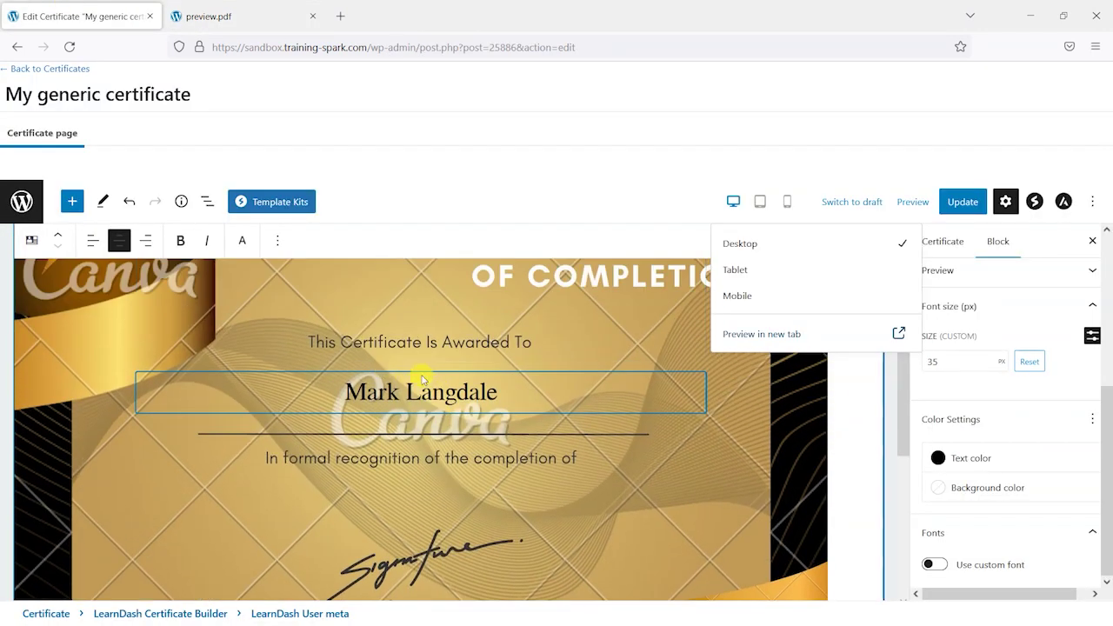
{"action": "scroll", "coordinate": [402, 388], "scroll_direction": "up", "scroll_amount": 2}
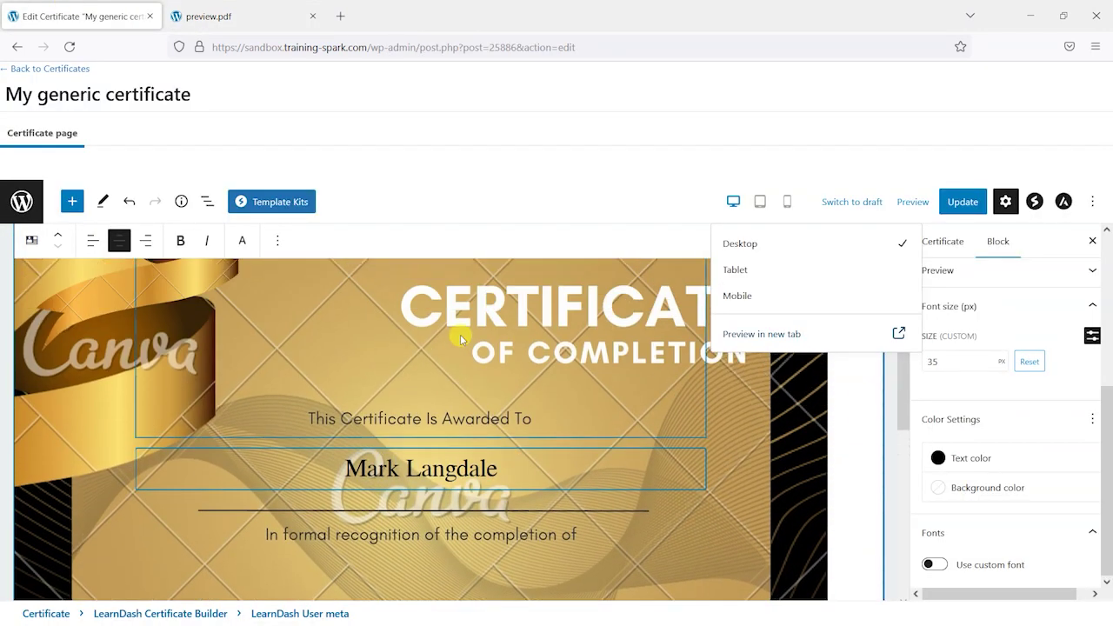
{"action": "left_click", "coordinate": [290, 10]}
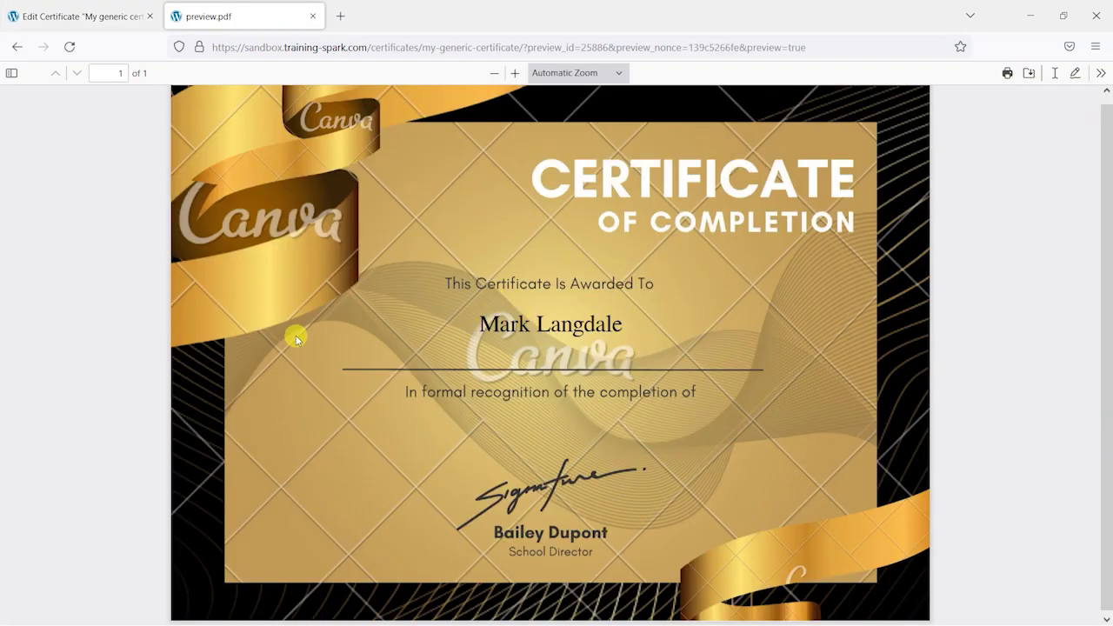
{"action": "right_click", "coordinate": [668, 377]}
{"action": "left_click", "coordinate": [975, 296]}
{"action": "left_click", "coordinate": [80, 16]}
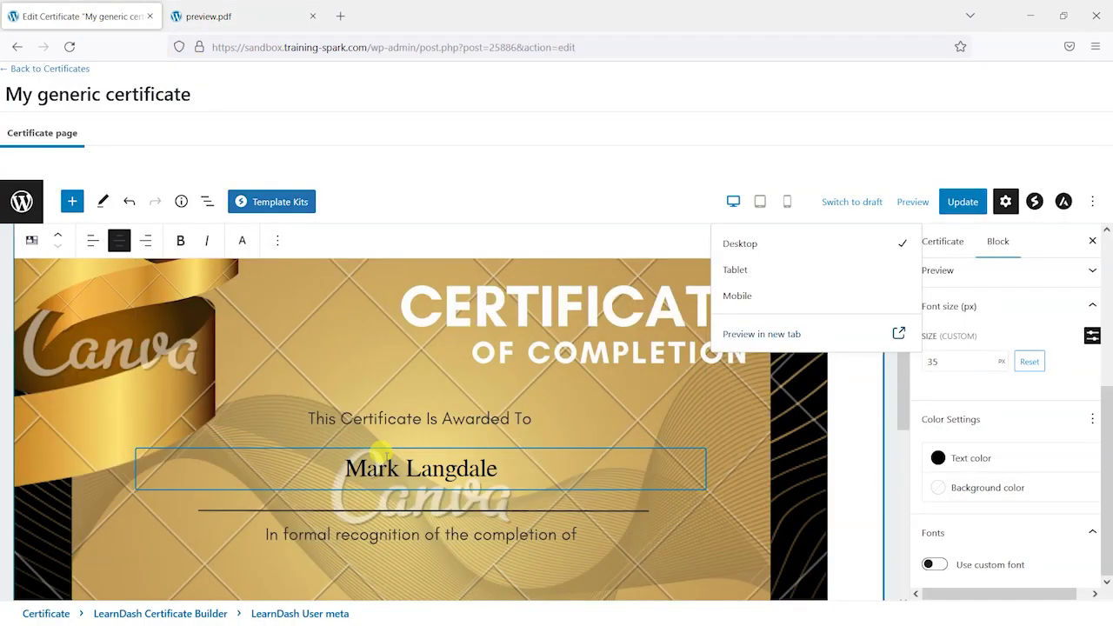
- Stretch the spacer above the name to 349 px and save the certificate
{"action": "left_click", "coordinate": [407, 427]}
{"action": "left_click_drag", "start_coordinate": [420, 437], "coordinate": [421, 455]}
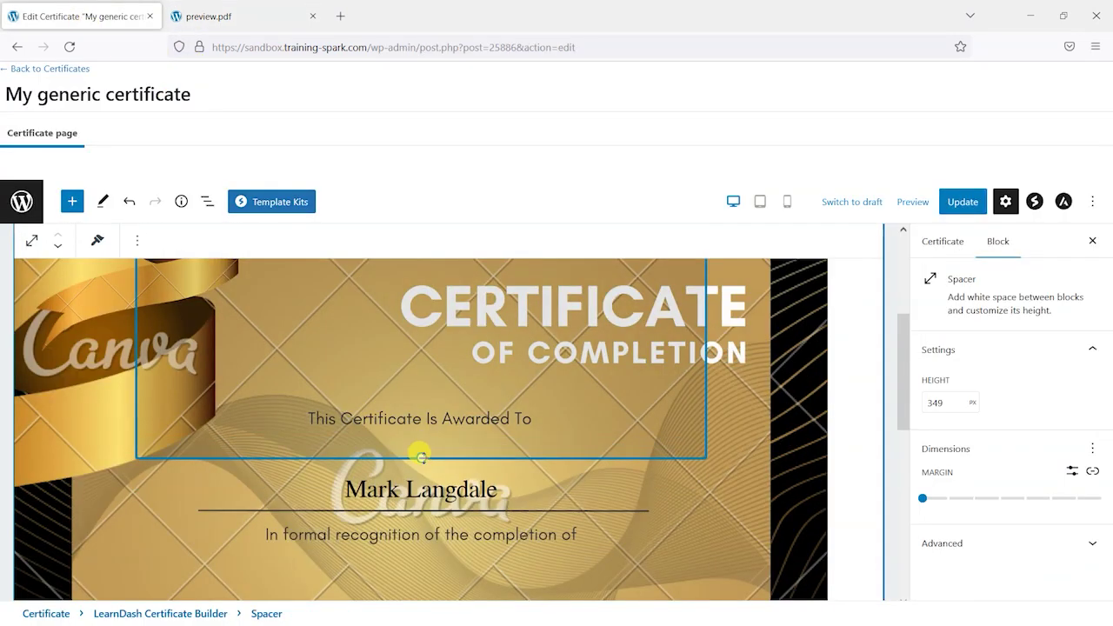
{"action": "left_click", "coordinate": [957, 204]}
- Preview the updated PDF and check the name now sits on the signature underline
{"action": "left_click", "coordinate": [901, 202]}
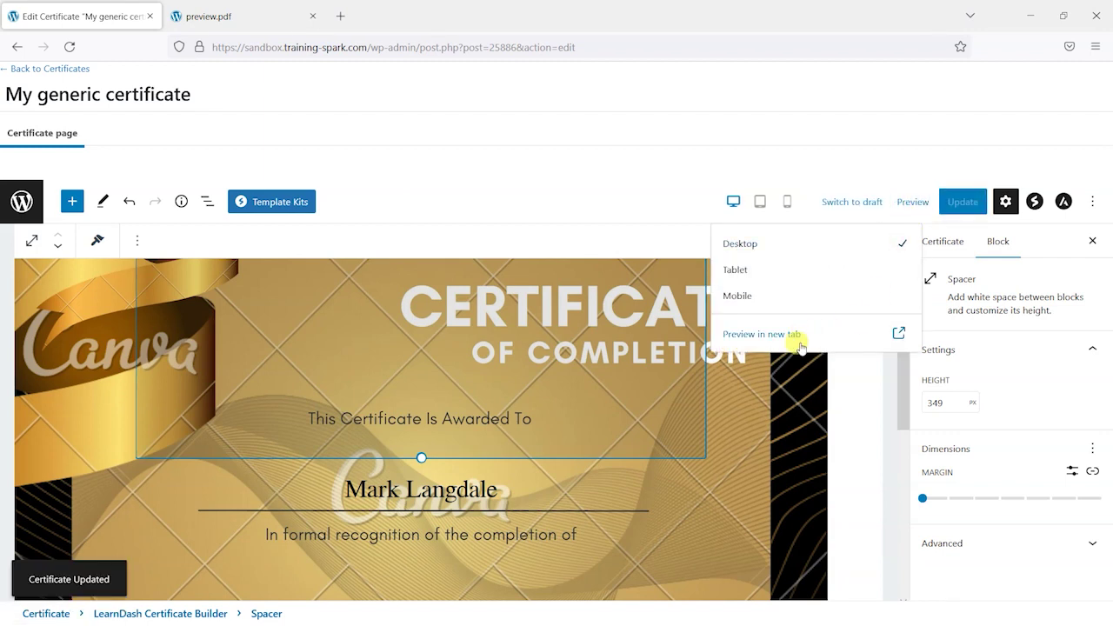
{"action": "left_click", "coordinate": [795, 331]}
{"action": "left_click", "coordinate": [78, 15]}
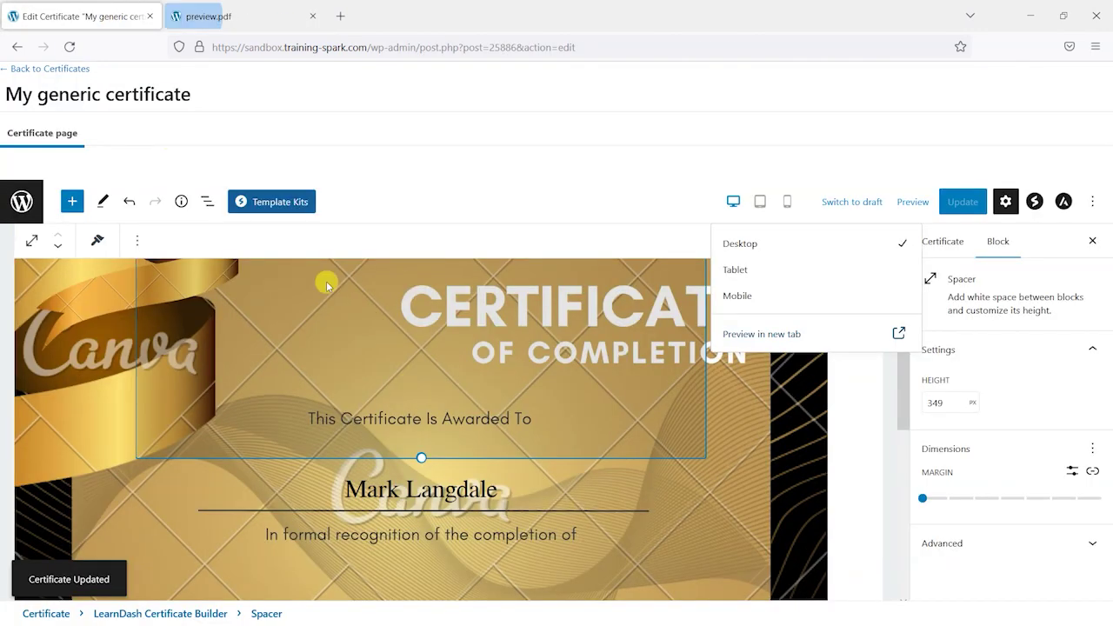
{"action": "left_click", "coordinate": [235, 7]}
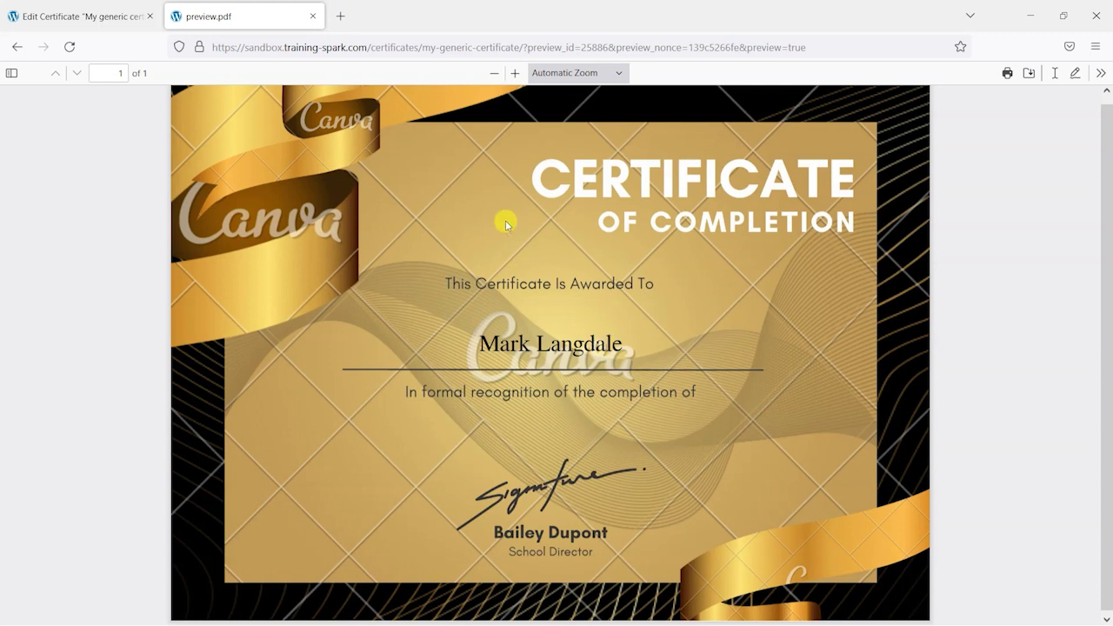
{"action": "left_click", "coordinate": [78, 15]}
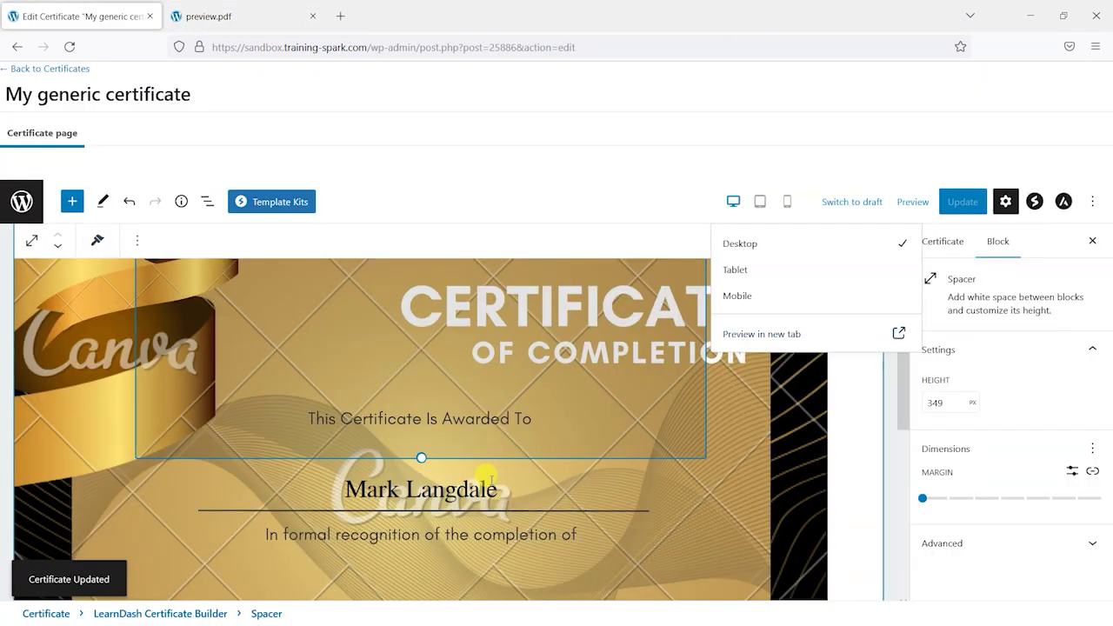
{"action": "scroll", "coordinate": [493, 478], "scroll_direction": "down", "scroll_amount": 3}
{"action": "left_click", "coordinate": [429, 322]}
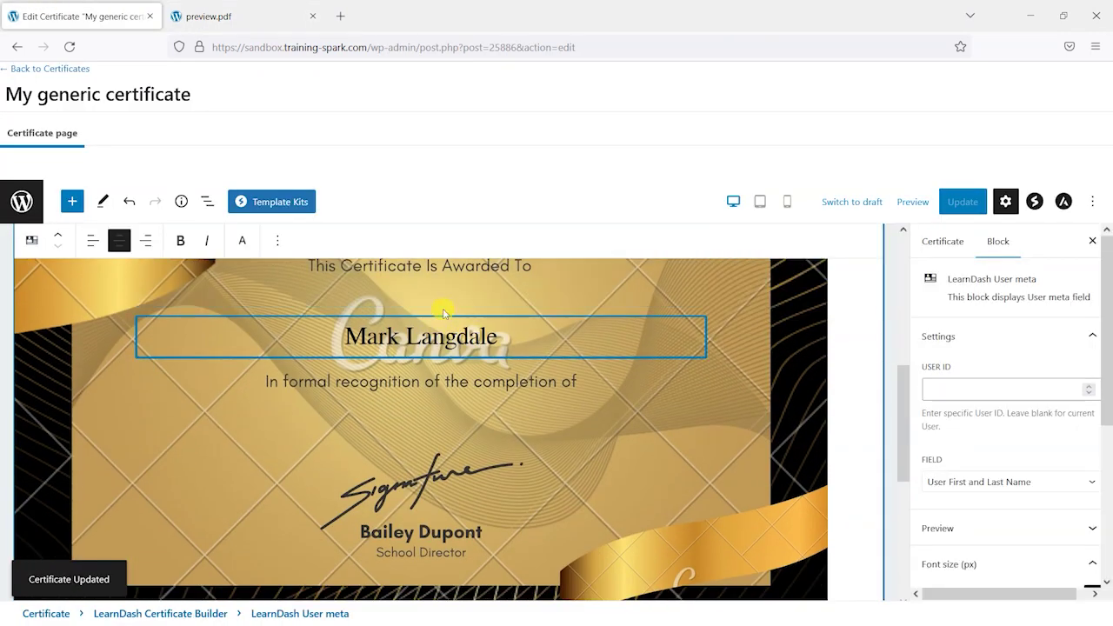
{"action": "left_click", "coordinate": [264, 7]}
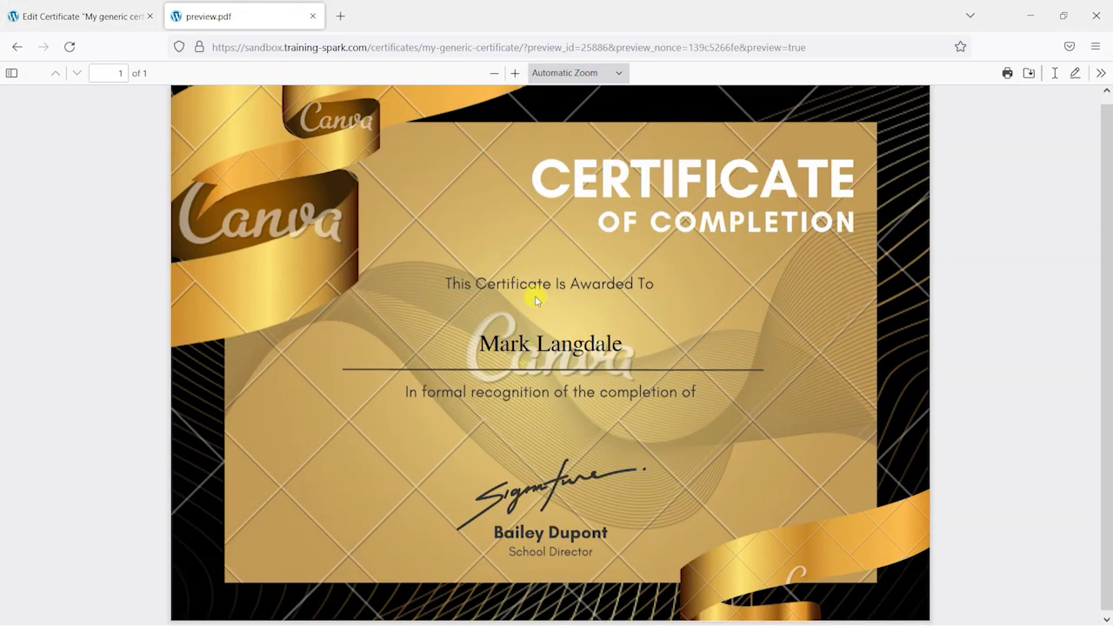
{"action": "left_click", "coordinate": [76, 16]}
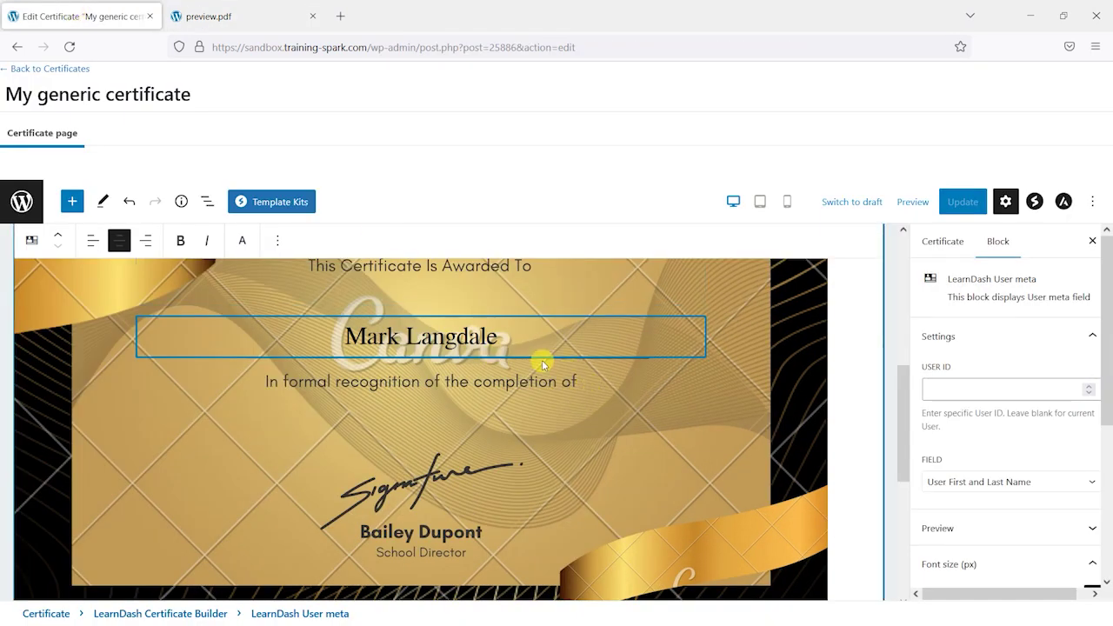
{"action": "left_click", "coordinate": [581, 375]}
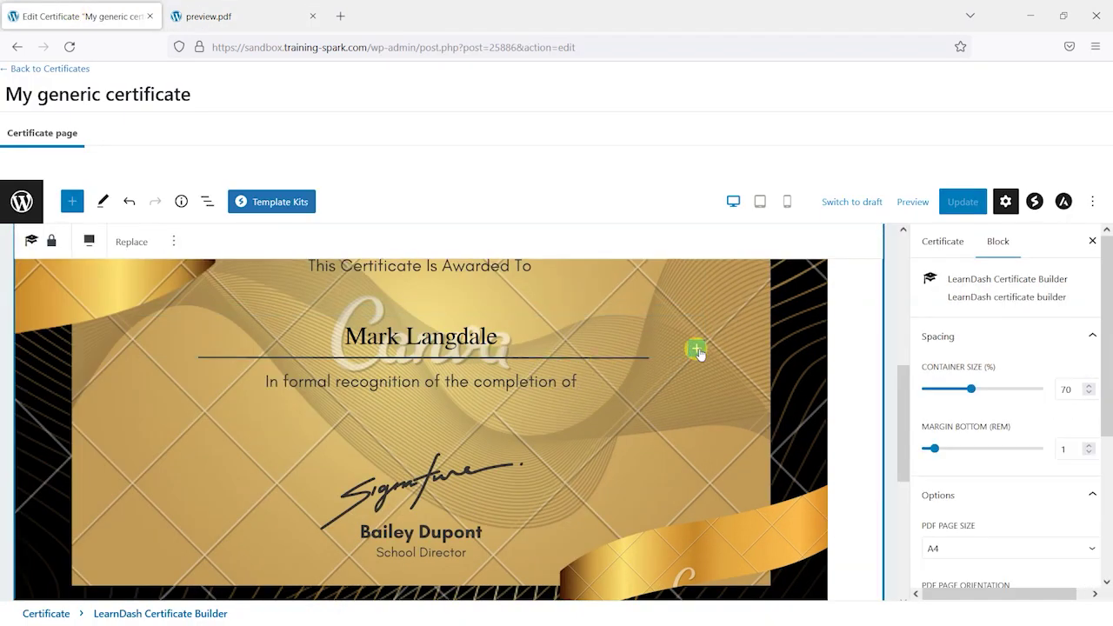
- Add a spacer below the completion line and shrink it to 44 px
{"action": "left_click", "coordinate": [696, 349]}
{"action": "left_click", "coordinate": [815, 458]}
{"action": "left_click_drag", "start_coordinate": [417, 441], "coordinate": [421, 400]}
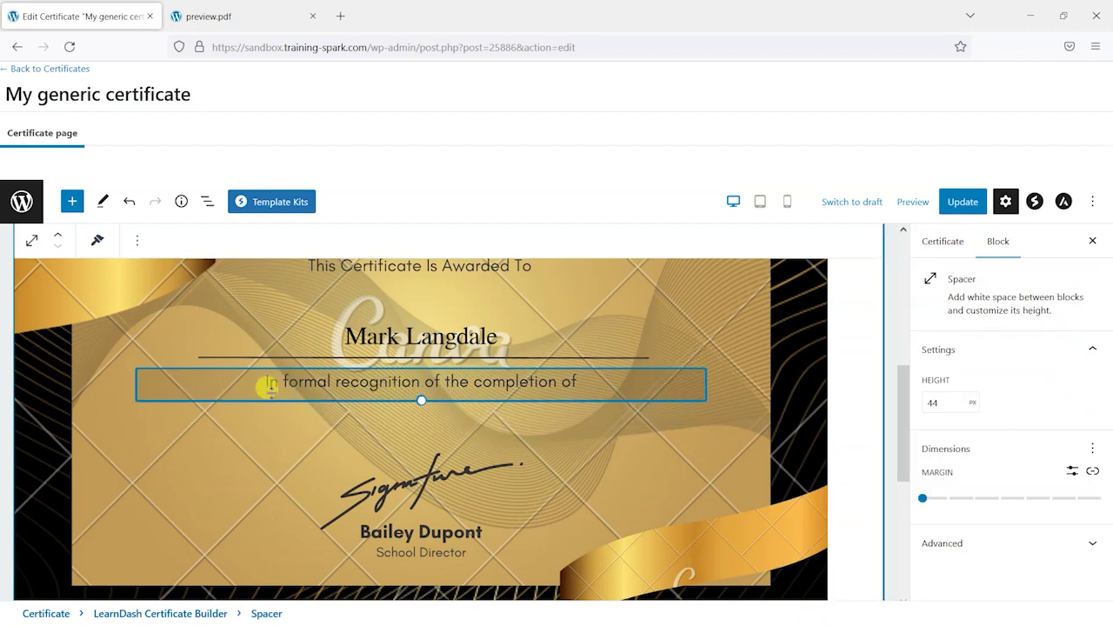
- Insert a LearnDash Course Info block, found by searching 'Lea', into the certificate builder
{"action": "left_click", "coordinate": [439, 425]}
{"action": "left_click", "coordinate": [696, 392]}
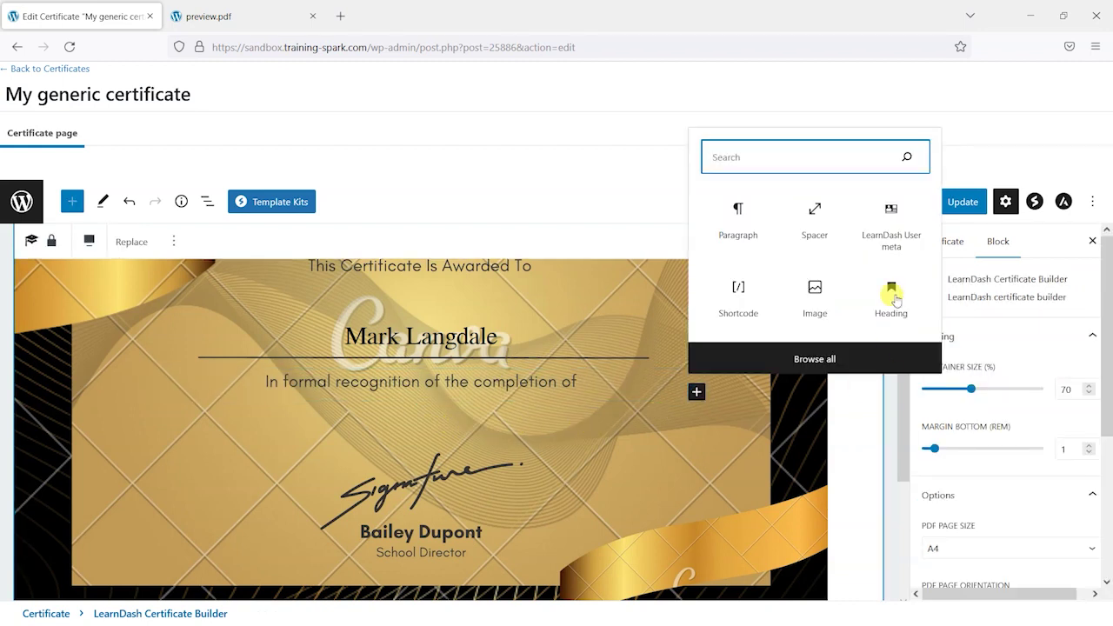
{"action": "type", "text": "Lear"}
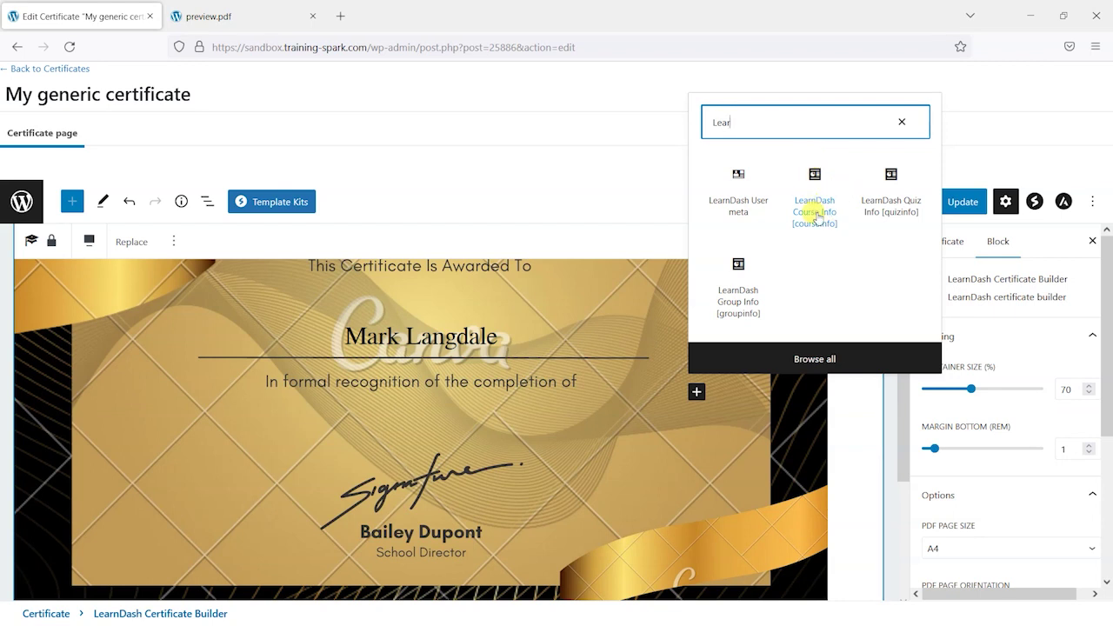
{"action": "left_click", "coordinate": [820, 190]}
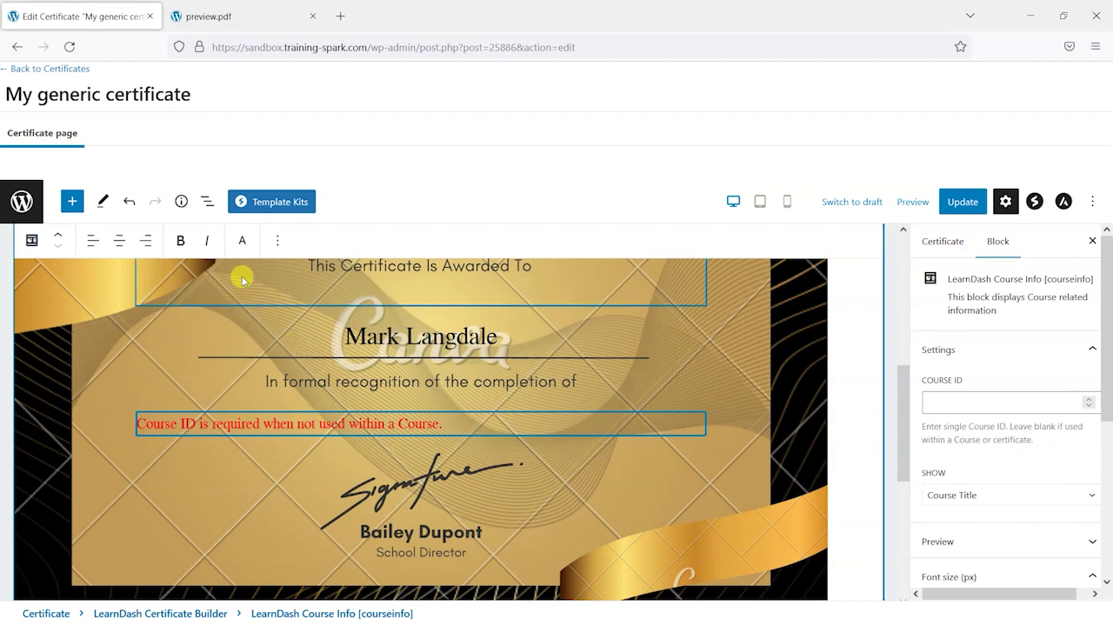
- Centre the course info text, set its font size to 35 and its colour to Black
{"action": "left_click", "coordinate": [119, 240]}
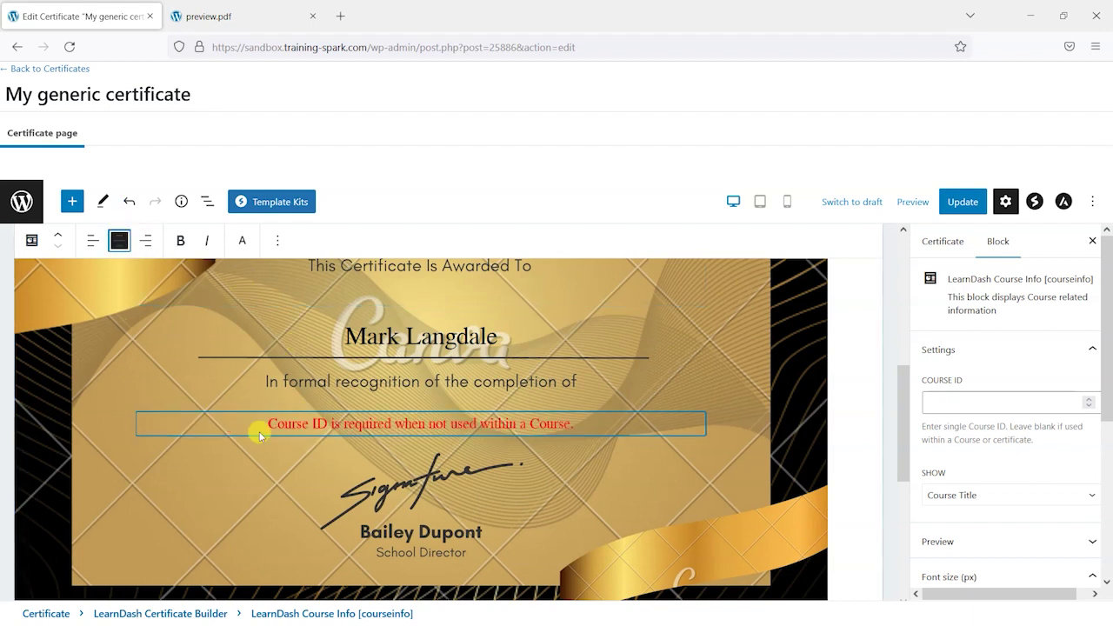
{"action": "scroll", "coordinate": [1044, 501], "scroll_direction": "down", "scroll_amount": 4}
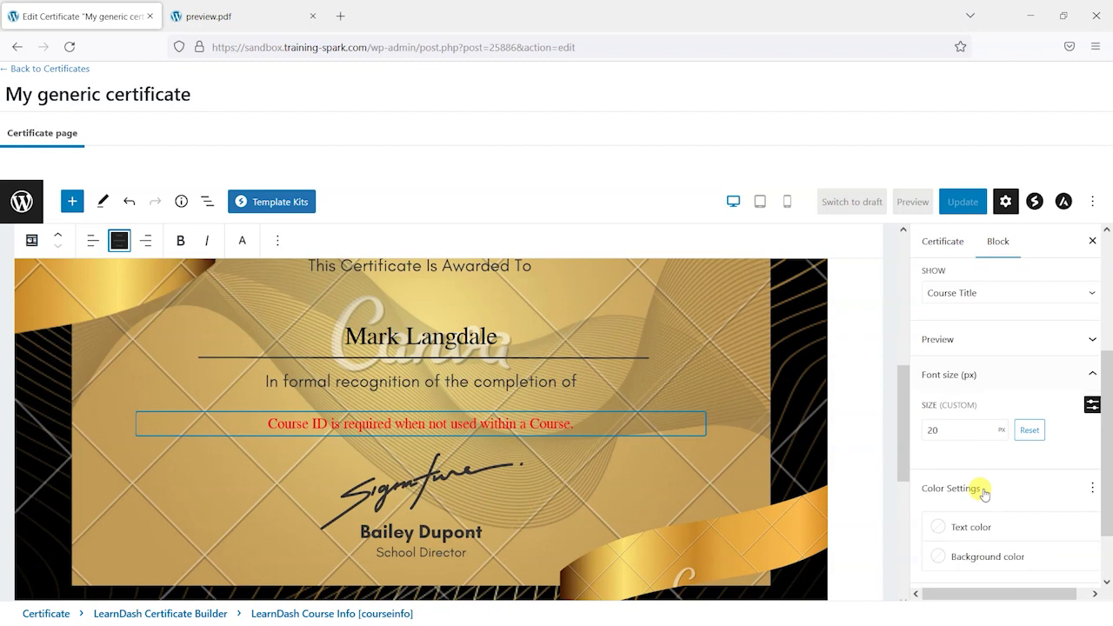
{"action": "double_click", "coordinate": [931, 399]}
{"action": "type", "text": "33"}
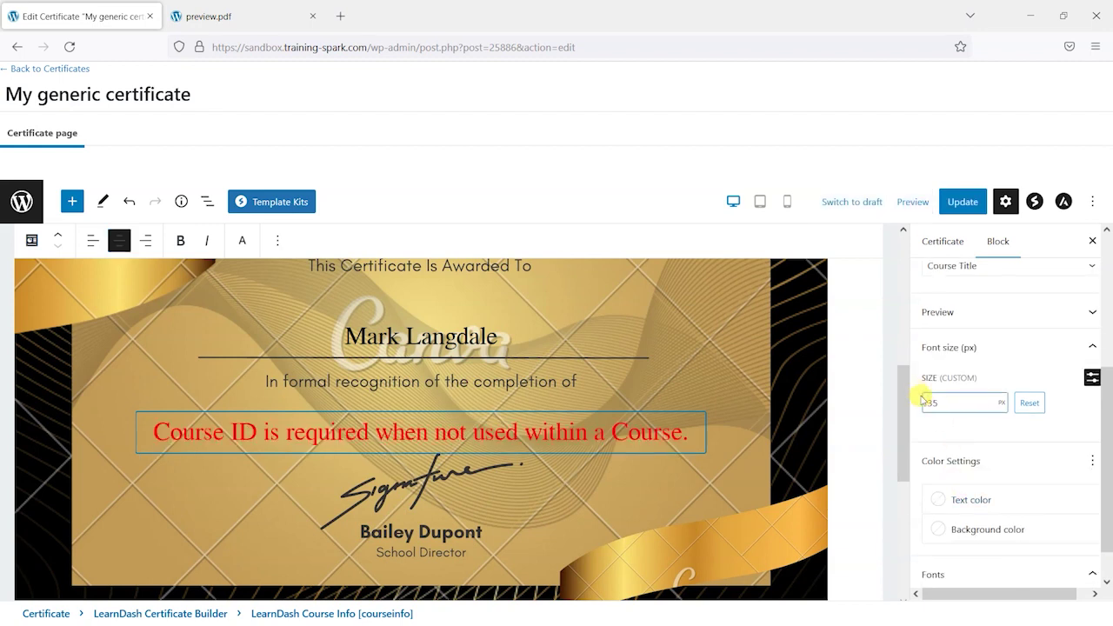
{"action": "left_click", "coordinate": [939, 503]}
{"action": "left_click", "coordinate": [901, 424]}
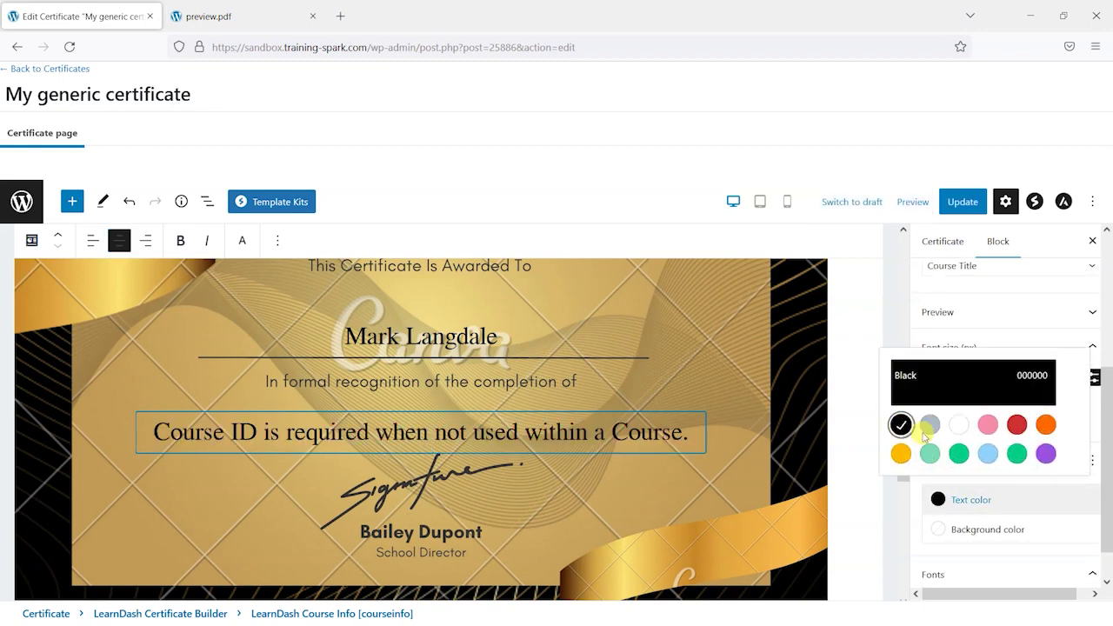
{"action": "left_click", "coordinate": [923, 509]}
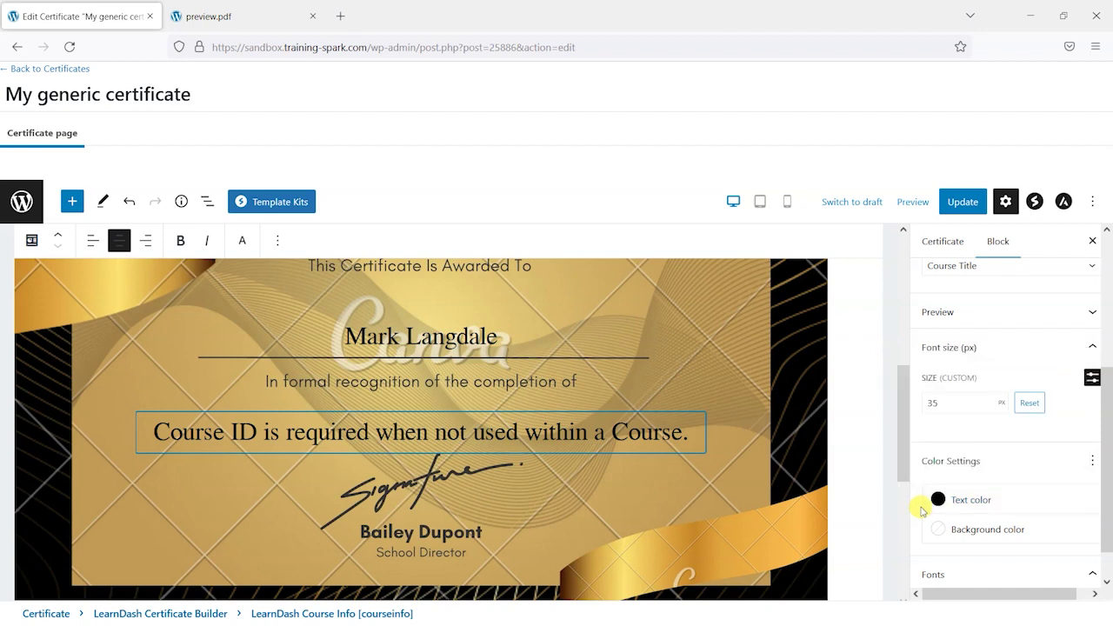
- Save the certificate, preview its PDF in a new tab, then return to the certificates list
{"action": "left_click", "coordinate": [956, 202]}
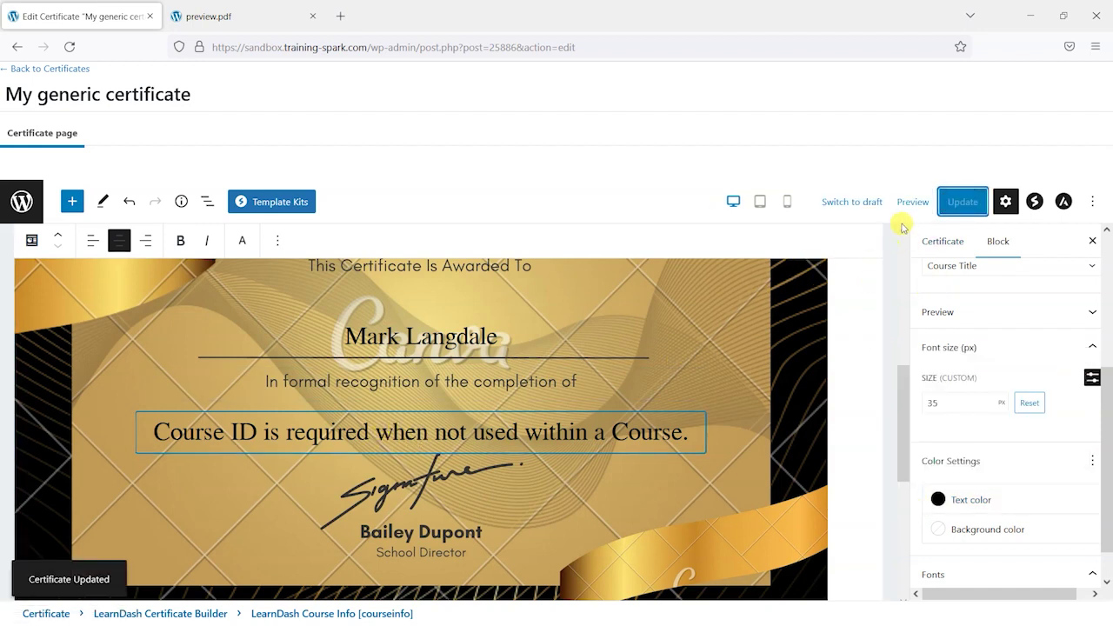
{"action": "left_click", "coordinate": [911, 202]}
{"action": "left_click", "coordinate": [777, 330]}
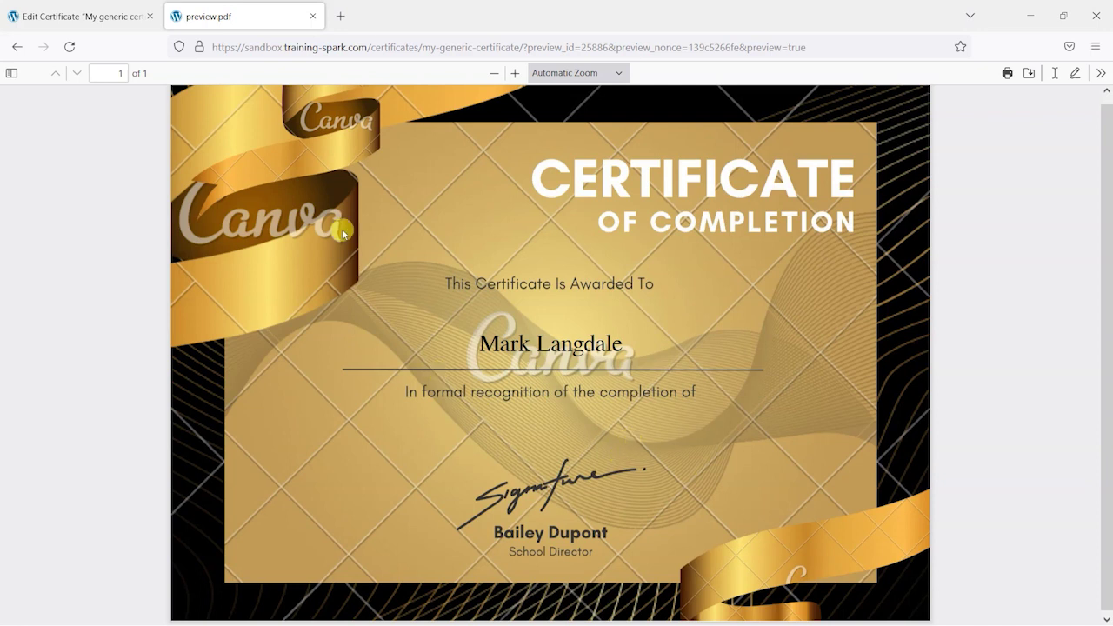
{"action": "left_click", "coordinate": [314, 17]}
{"action": "left_click", "coordinate": [77, 69]}
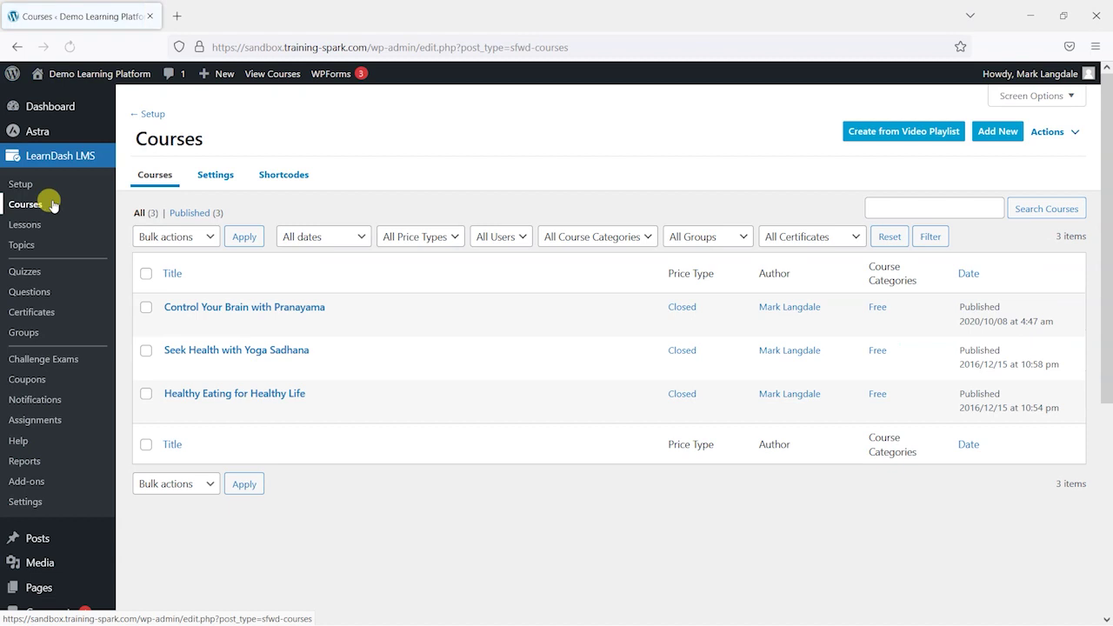
- Set Healthy Eating for Healthy Life's Course Certificate to My generic certificate, save, and view the course page
{"action": "left_click", "coordinate": [222, 393]}
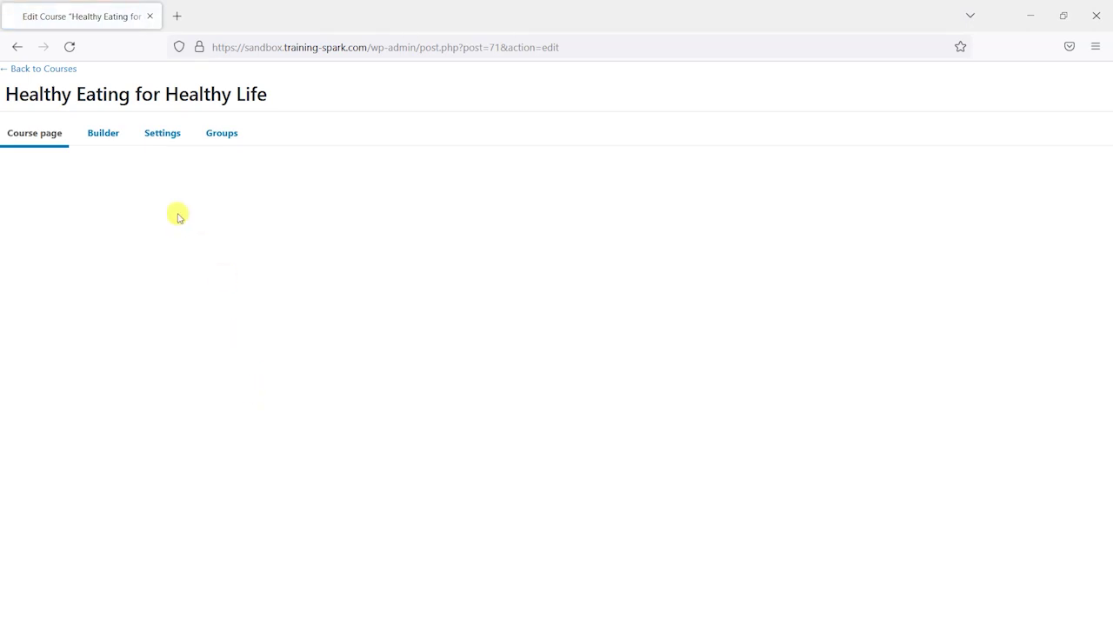
{"action": "left_click", "coordinate": [166, 134]}
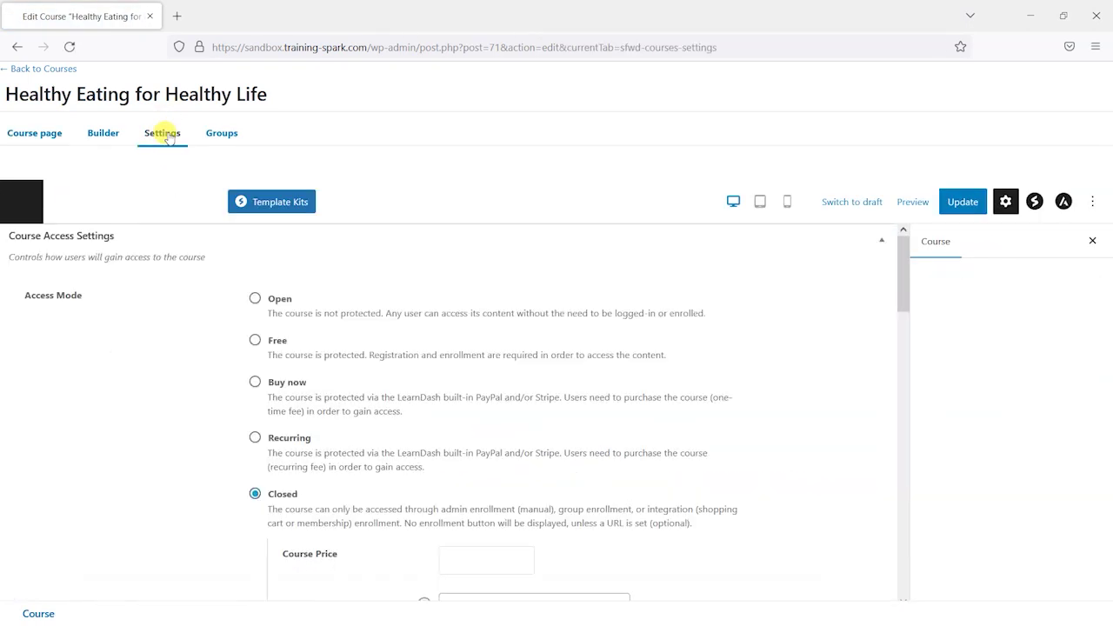
{"action": "scroll", "coordinate": [214, 319], "scroll_direction": "down", "scroll_amount": 3}
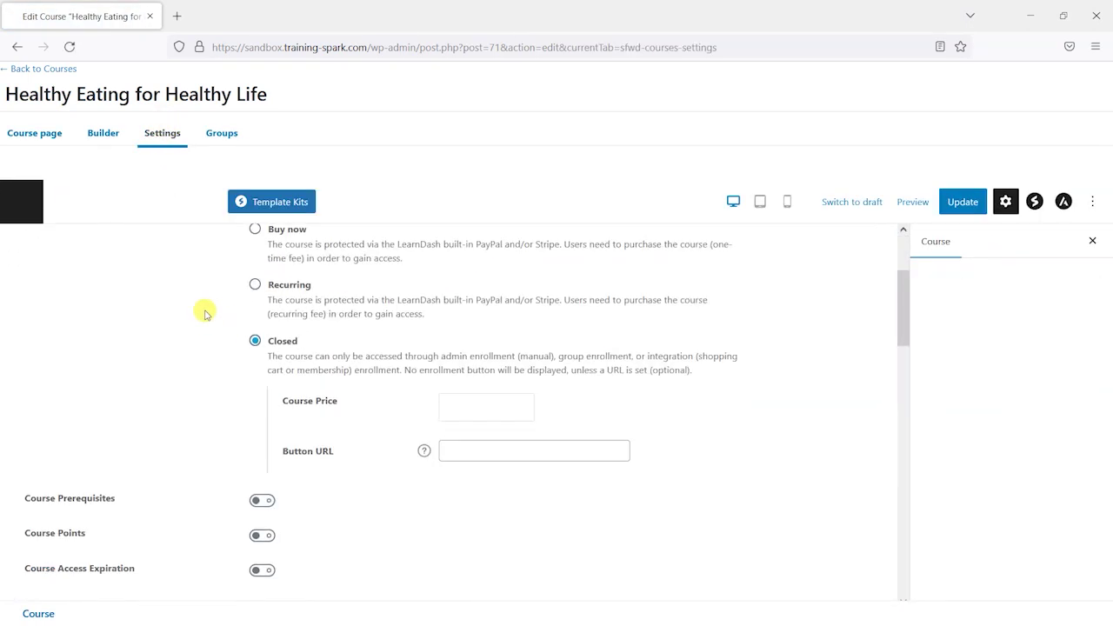
{"action": "scroll", "coordinate": [224, 343], "scroll_direction": "down", "scroll_amount": 6}
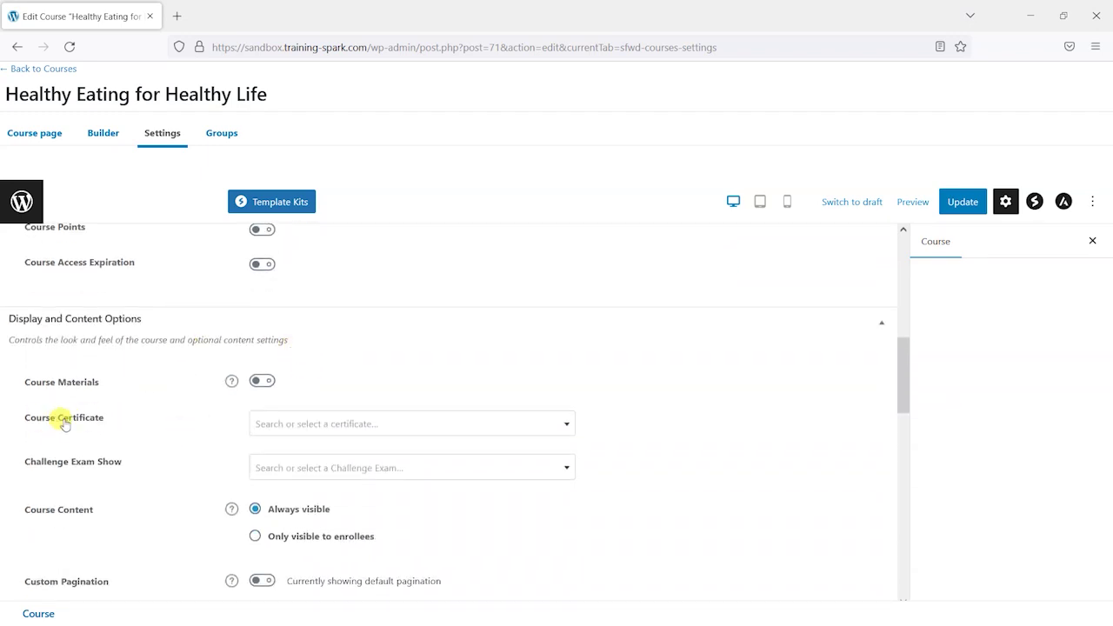
{"action": "left_click", "coordinate": [327, 424]}
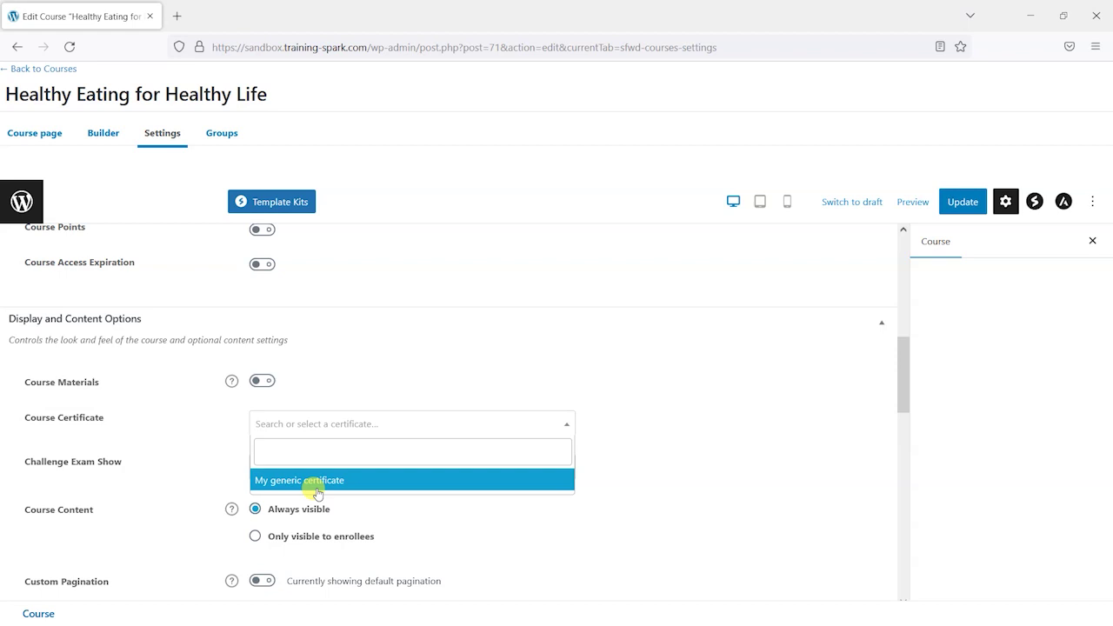
{"action": "left_click", "coordinate": [309, 482]}
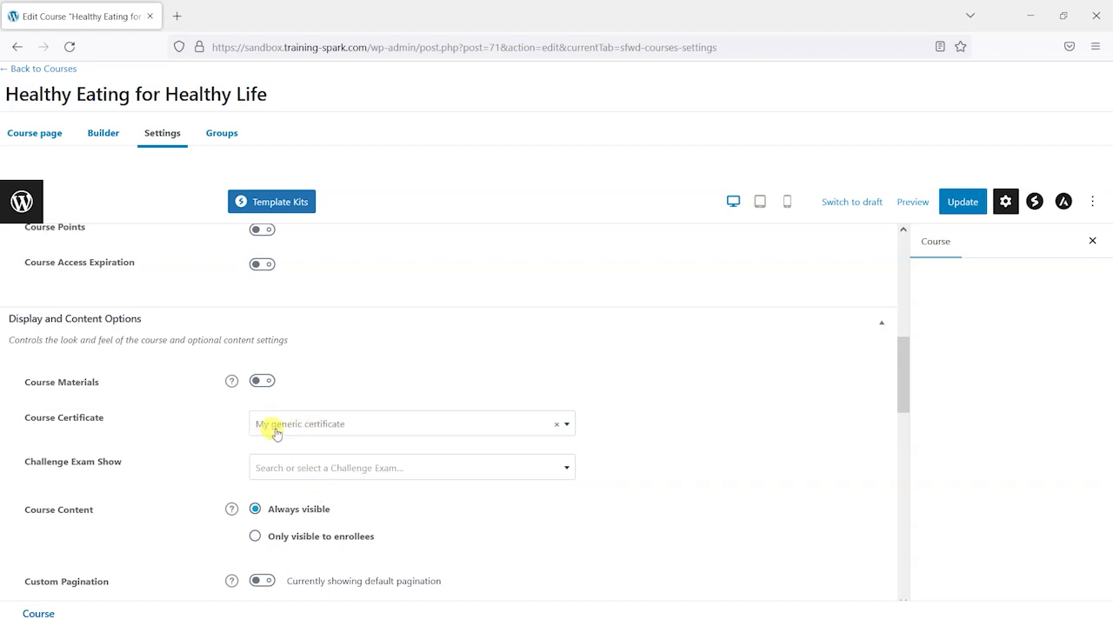
{"action": "left_click", "coordinate": [973, 204]}
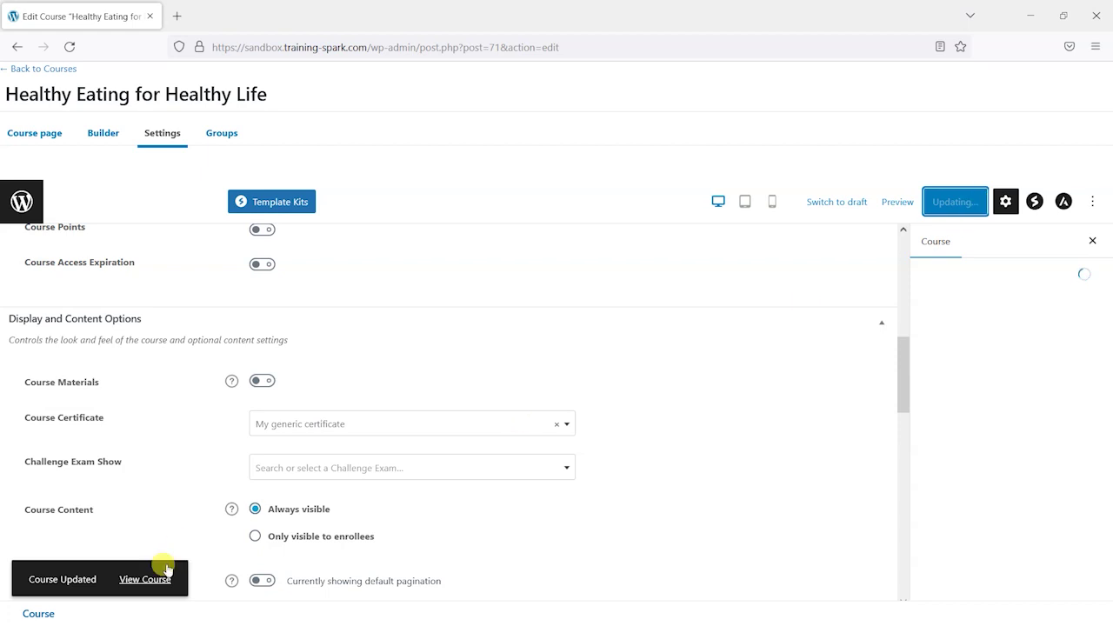
{"action": "left_click", "coordinate": [141, 580]}
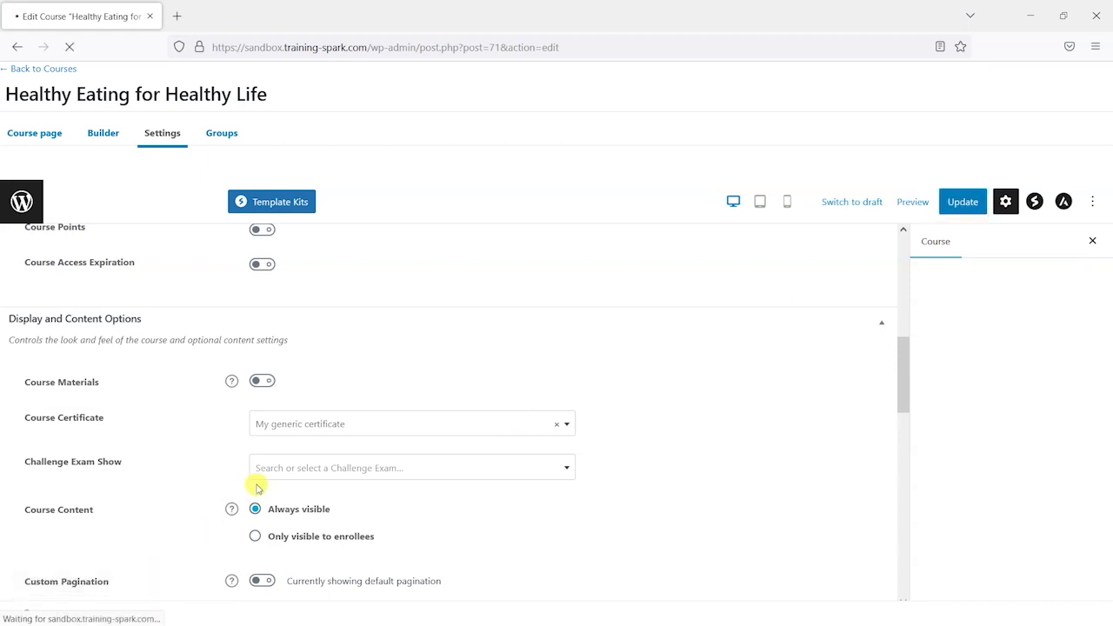
{"action": "scroll", "coordinate": [477, 358], "scroll_direction": "down", "scroll_amount": 5}
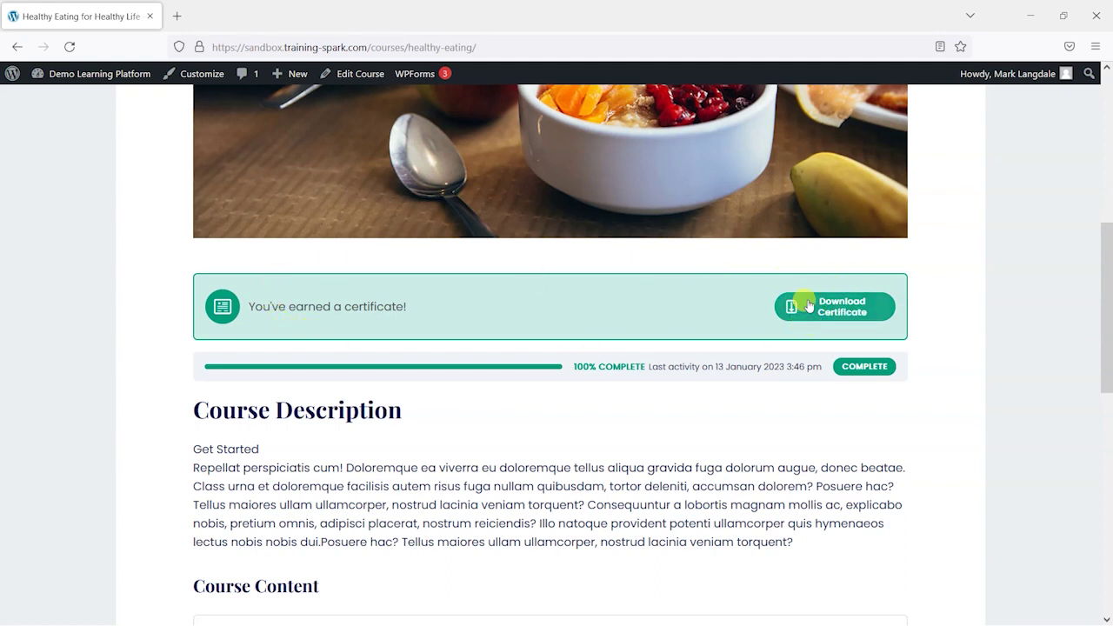
- Download the earned certificate PDF from the Healthy Eating for Healthy Life course page
{"action": "scroll", "coordinate": [517, 358], "scroll_direction": "up", "scroll_amount": 3}
{"action": "scroll", "coordinate": [591, 404], "scroll_direction": "down", "scroll_amount": 1}
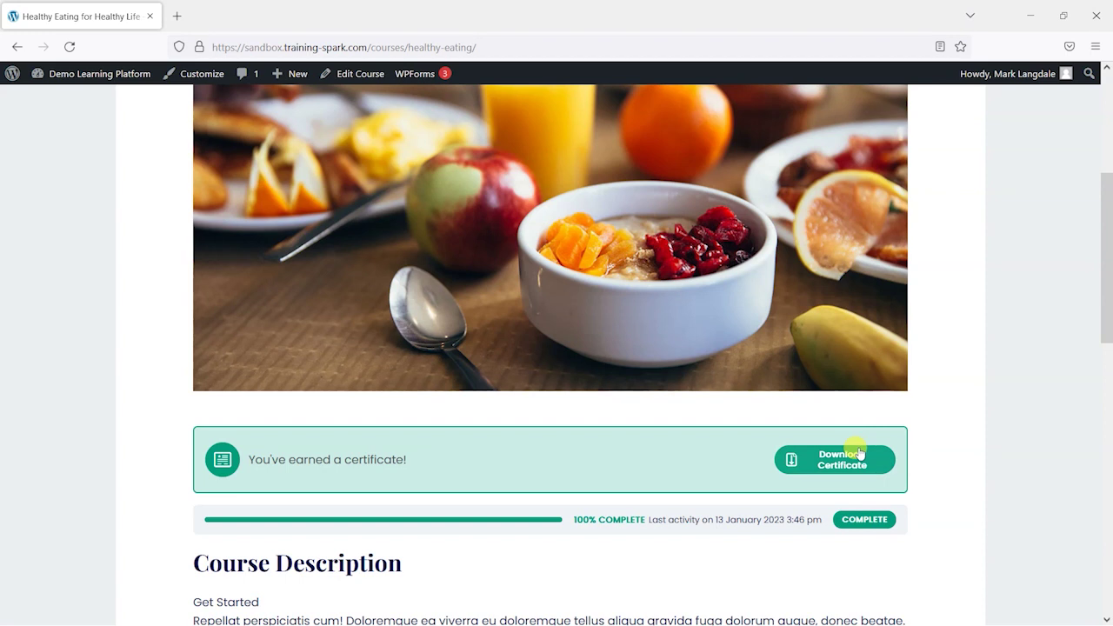
{"action": "scroll", "coordinate": [858, 448], "scroll_direction": "down", "scroll_amount": 3}
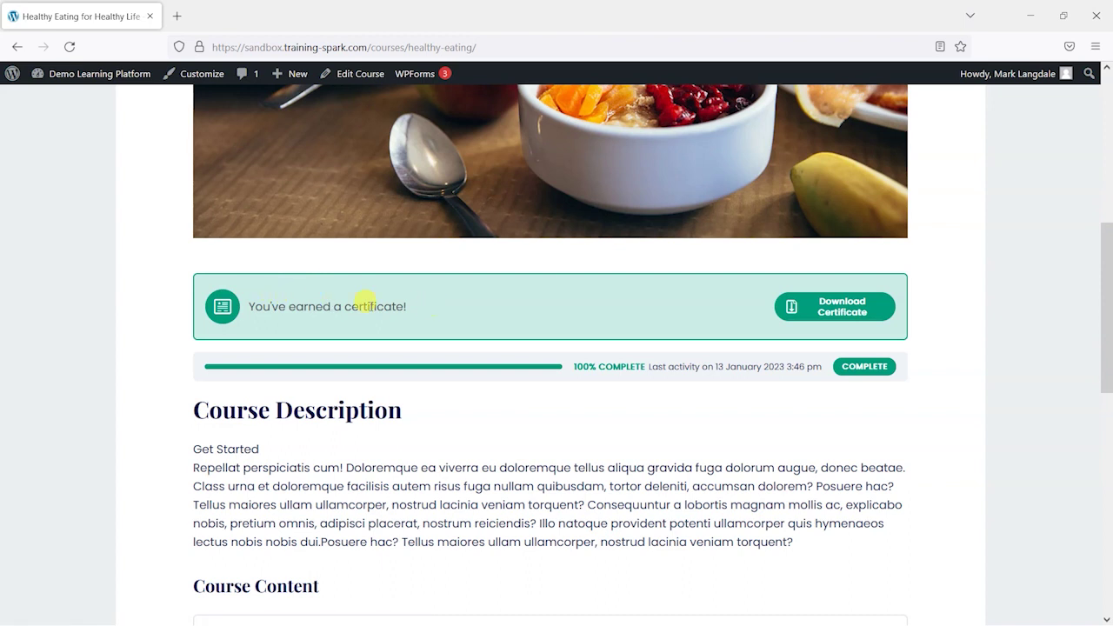
{"action": "left_click", "coordinate": [841, 311]}
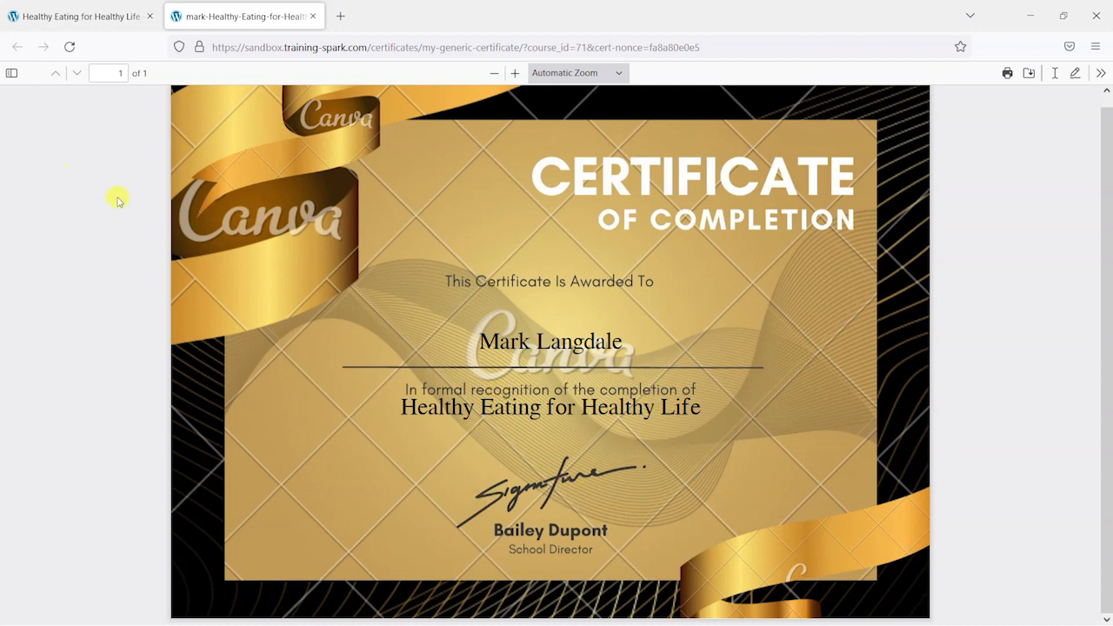
- Return to the course tab and go to the admin Dashboard via the site-name menu
{"action": "left_click", "coordinate": [112, 16]}
{"action": "mouse_move", "coordinate": [87, 74]}
{"action": "left_click", "coordinate": [79, 101]}
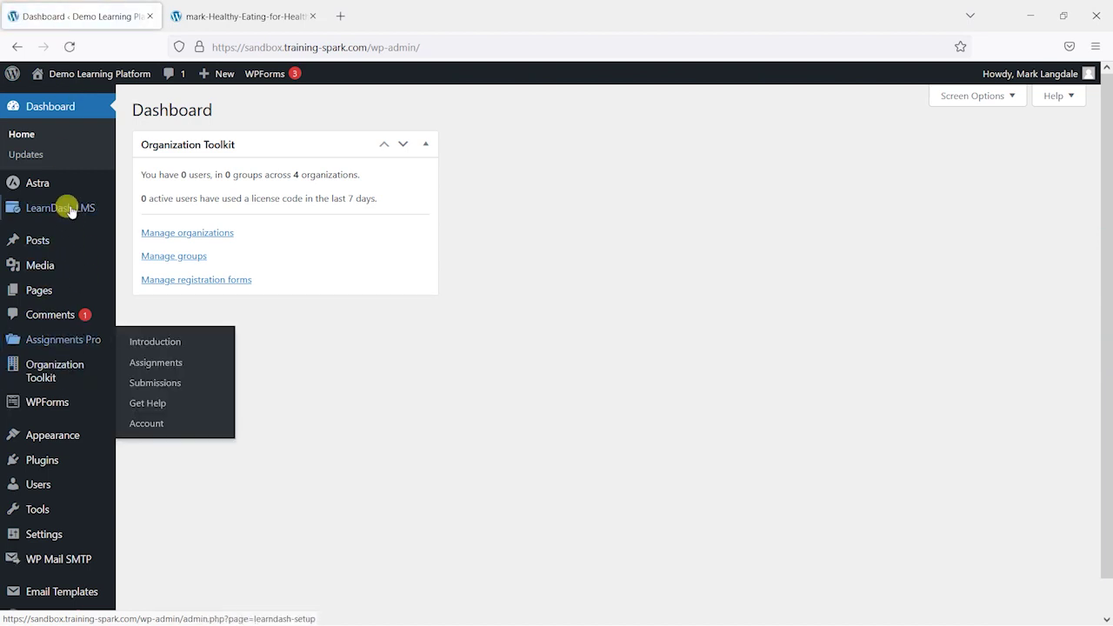
- Open My generic certificate for editing and compare it with the downloaded PDF
{"action": "mouse_move", "coordinate": [76, 209]}
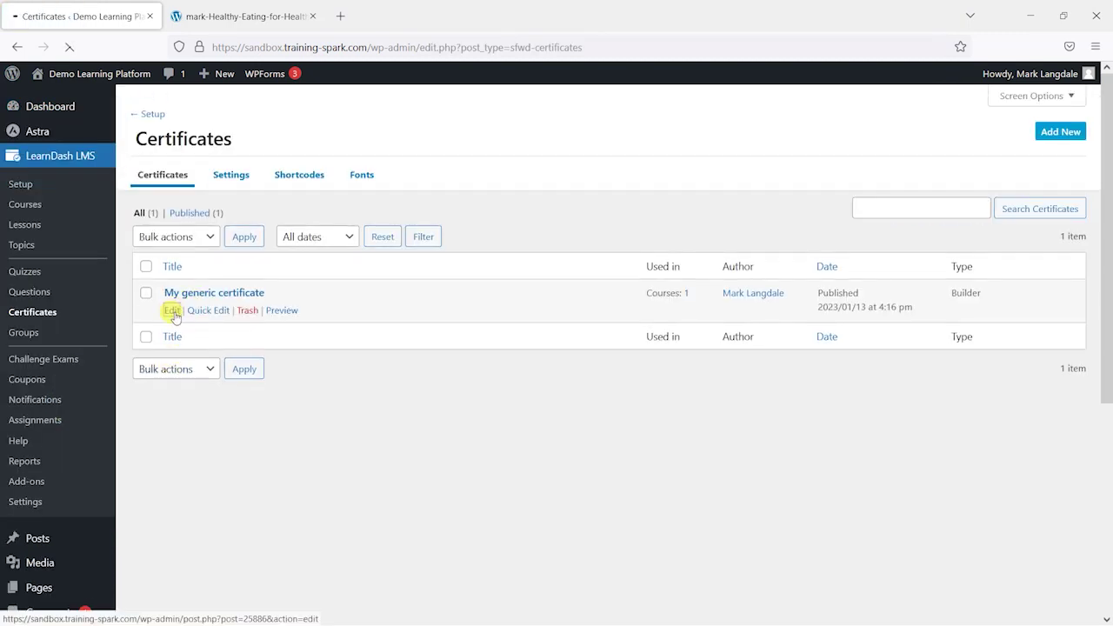
{"action": "left_click", "coordinate": [173, 311]}
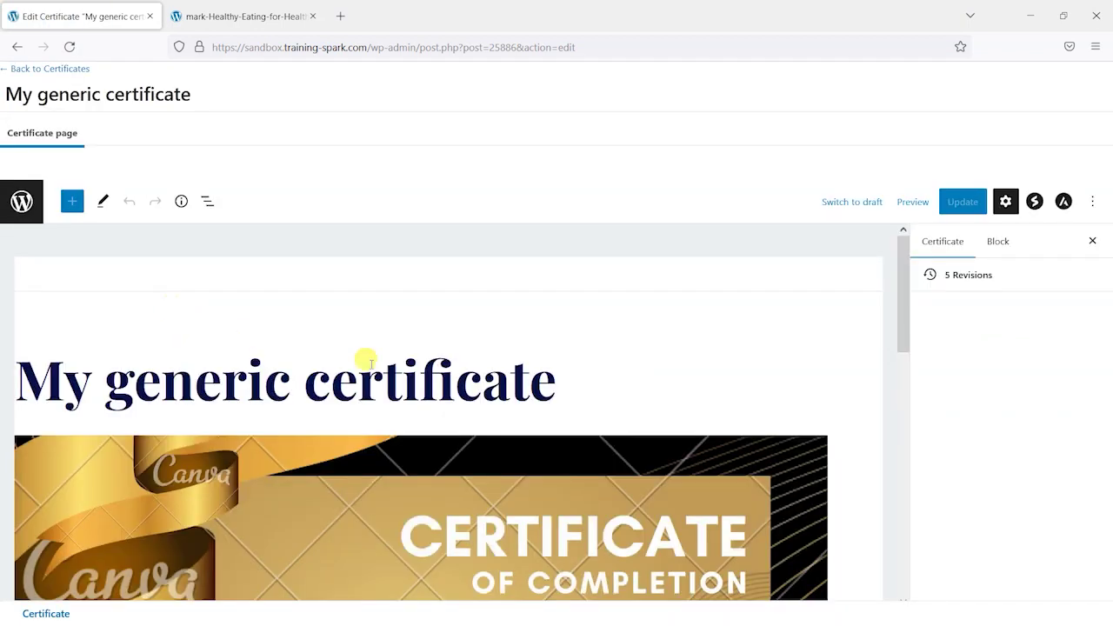
{"action": "scroll", "coordinate": [583, 389], "scroll_direction": "down", "scroll_amount": 2}
{"action": "scroll", "coordinate": [583, 389], "scroll_direction": "down", "scroll_amount": 4}
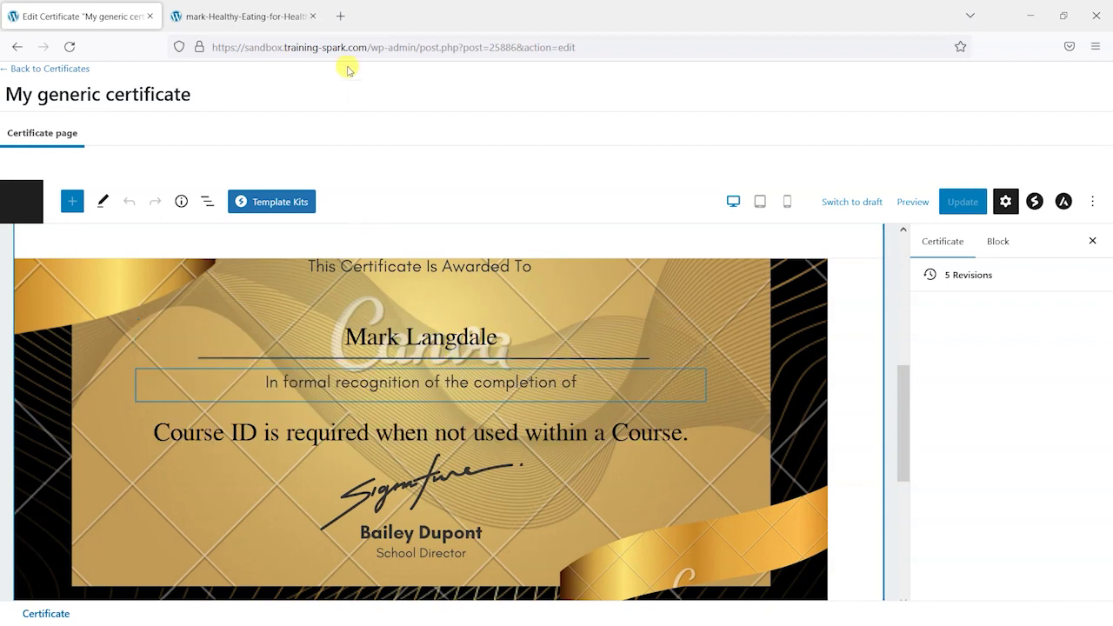
{"action": "left_click", "coordinate": [274, 28]}
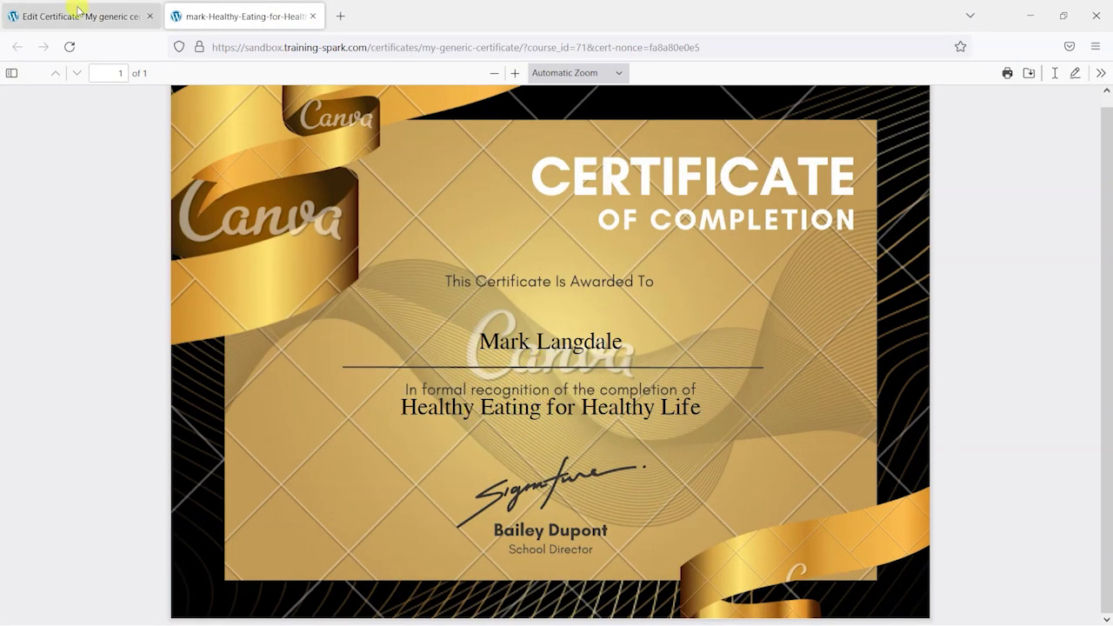
{"action": "left_click", "coordinate": [39, 13]}
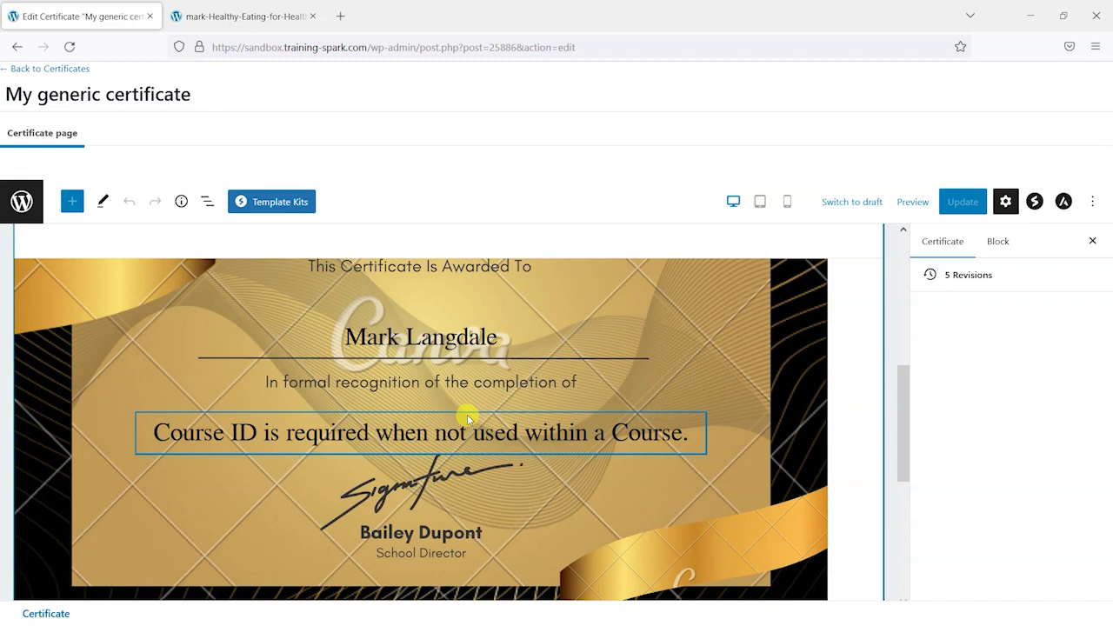
- Make the spacer above the course title taller, save, and reload the PDF to check
{"action": "left_click", "coordinate": [499, 392]}
{"action": "left_click_drag", "start_coordinate": [422, 402], "coordinate": [423, 424]}
{"action": "left_click", "coordinate": [963, 204]}
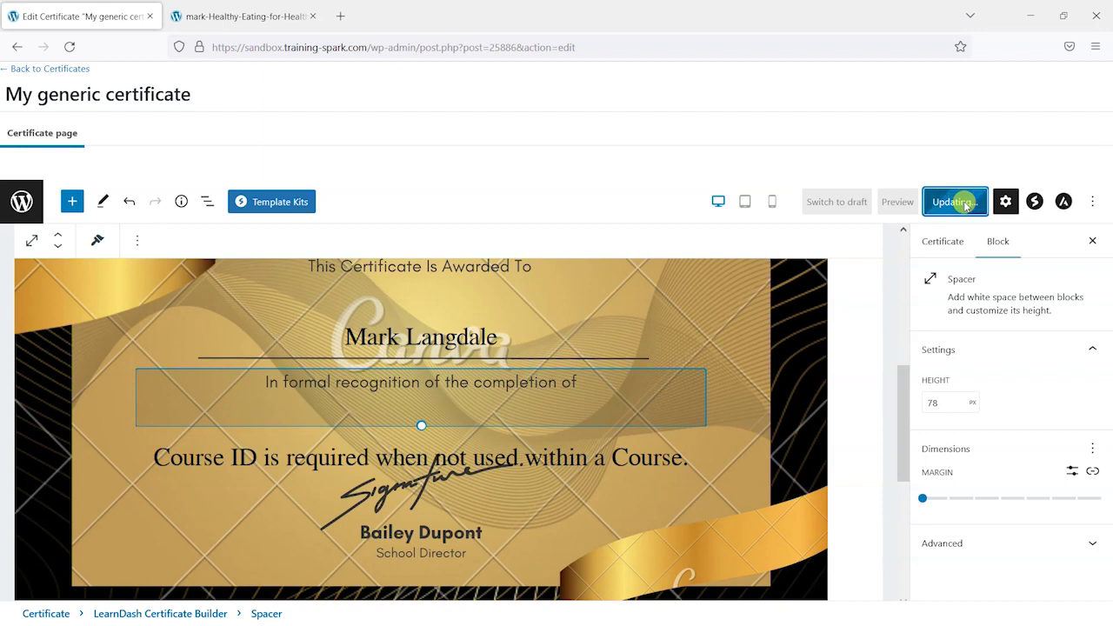
{"action": "left_click", "coordinate": [206, 26]}
{"action": "left_click", "coordinate": [69, 45]}
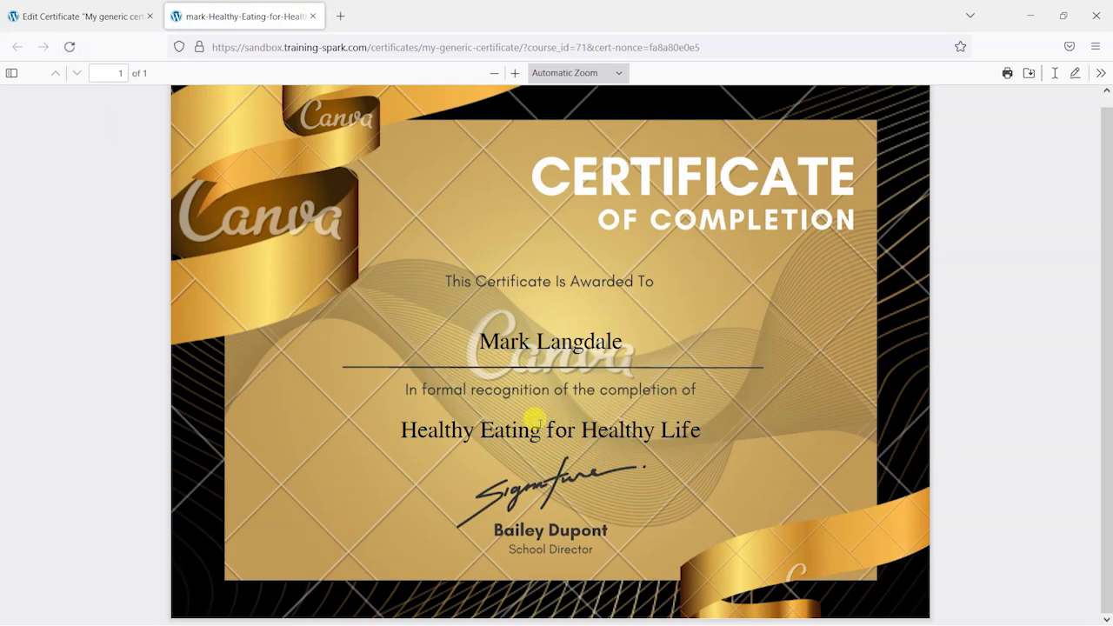
{"action": "left_click", "coordinate": [33, 17]}
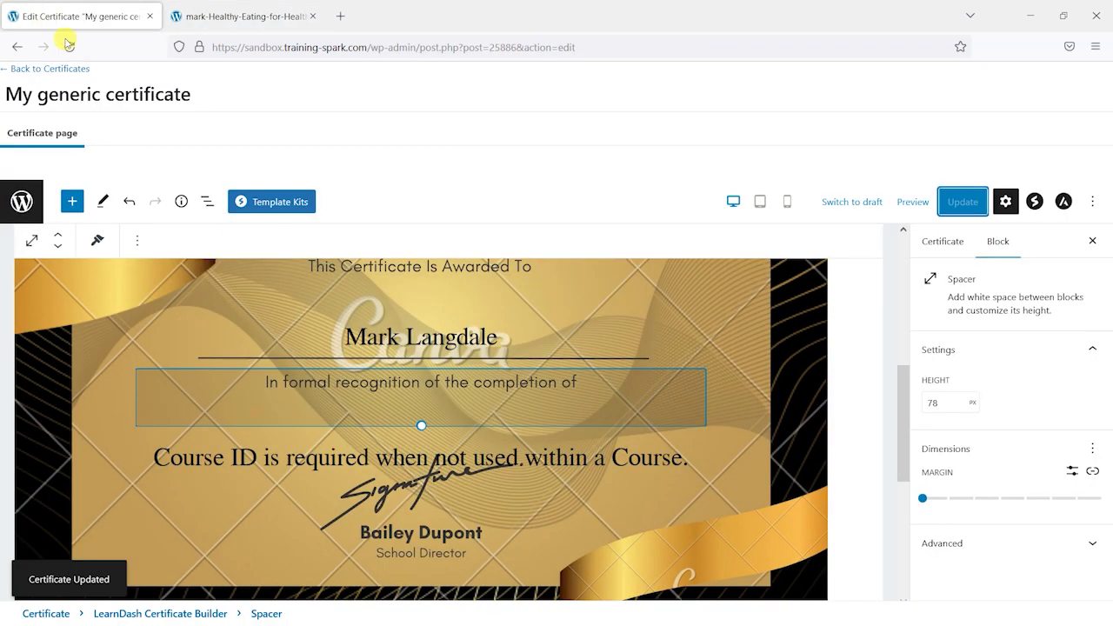
- Compare the course title block against the PDF, then select the whole certificate builder block
{"action": "scroll", "coordinate": [522, 418], "scroll_direction": "down", "scroll_amount": 2}
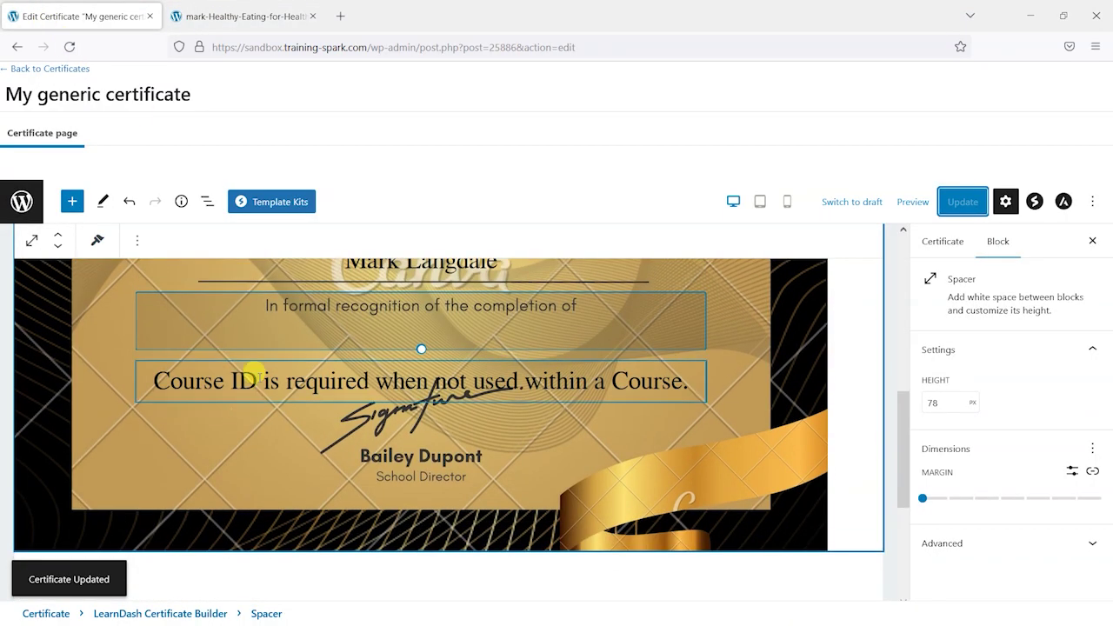
{"action": "left_click", "coordinate": [429, 402]}
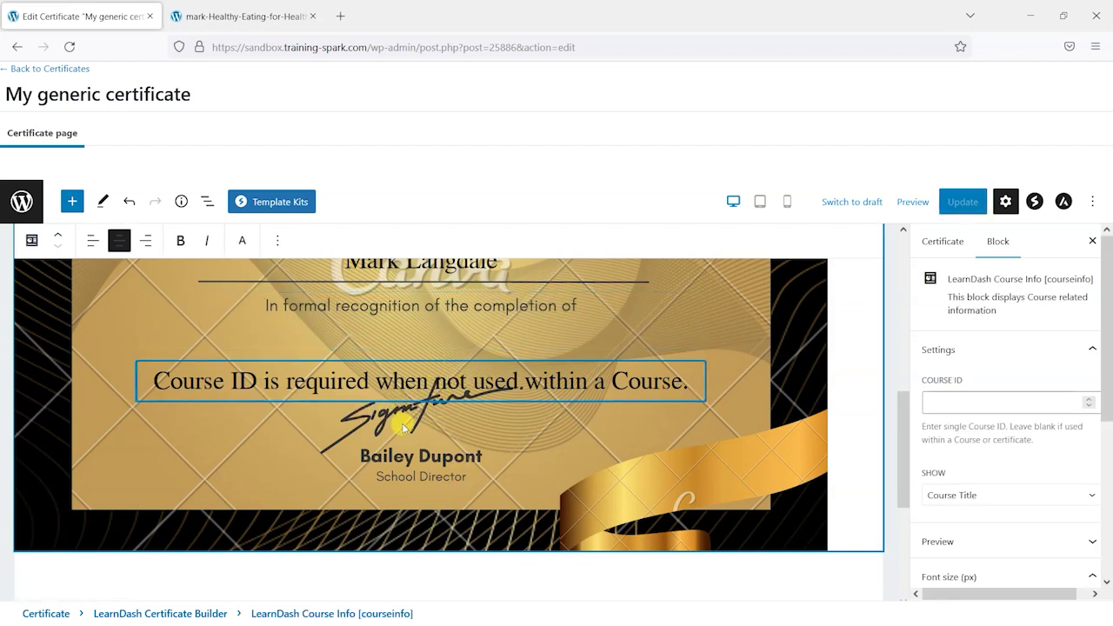
{"action": "left_click", "coordinate": [218, 15]}
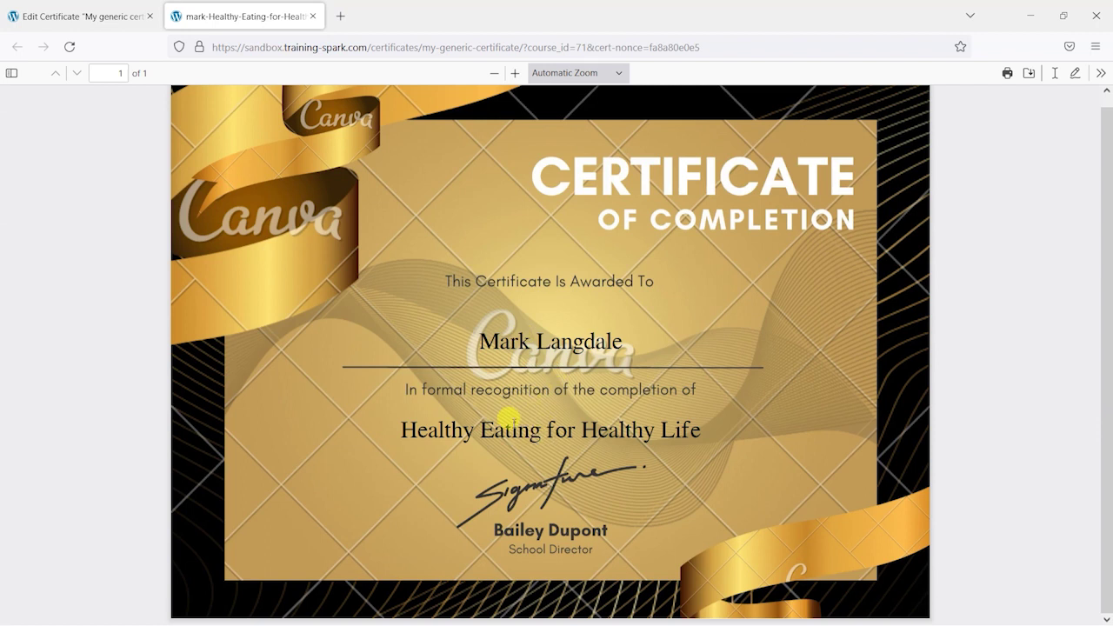
{"action": "left_click", "coordinate": [96, 16]}
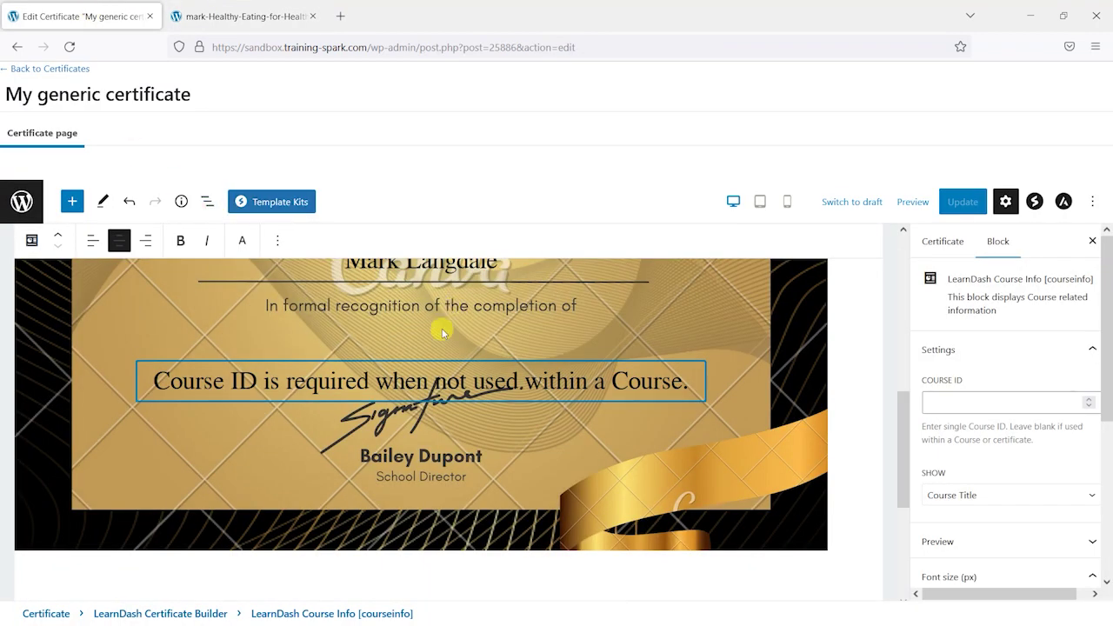
{"action": "scroll", "coordinate": [452, 348], "scroll_direction": "up", "scroll_amount": 3}
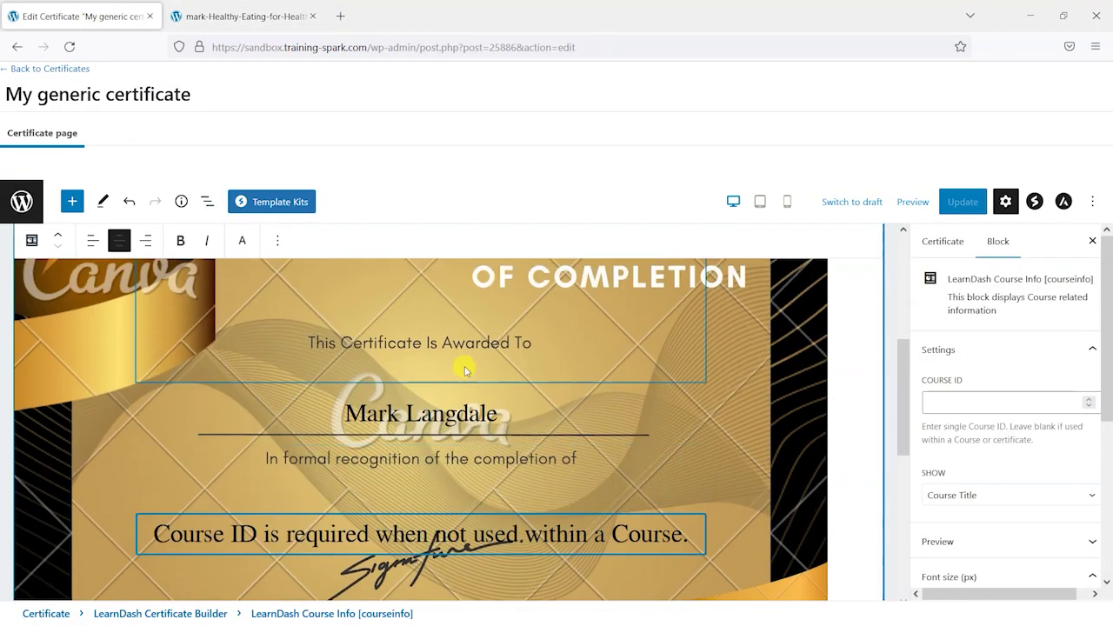
{"action": "left_click", "coordinate": [224, 16]}
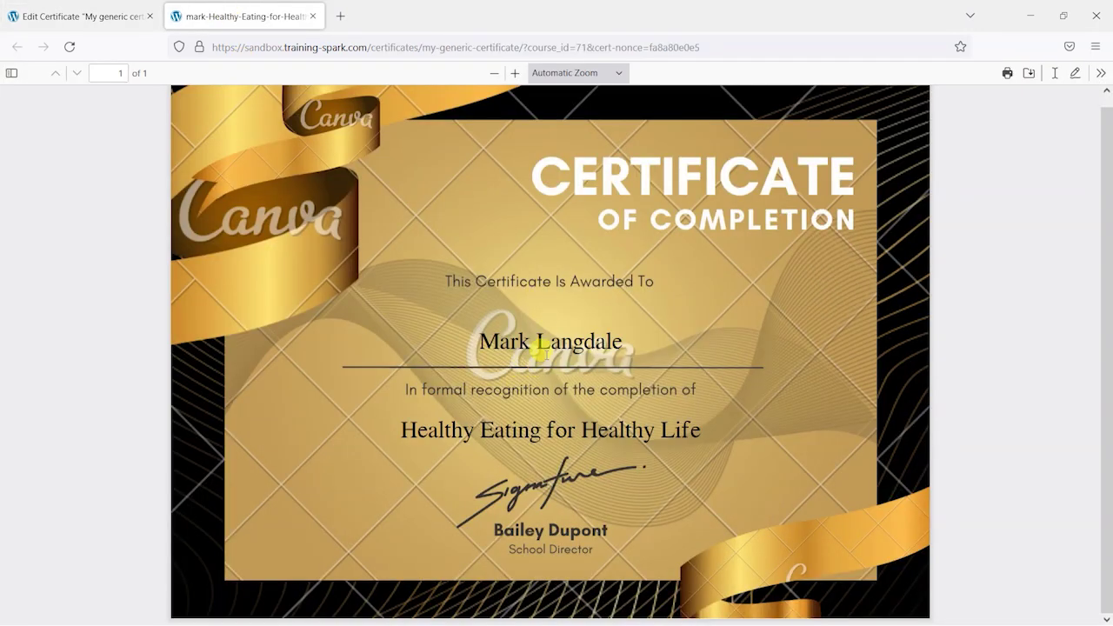
{"action": "left_click", "coordinate": [35, 13]}
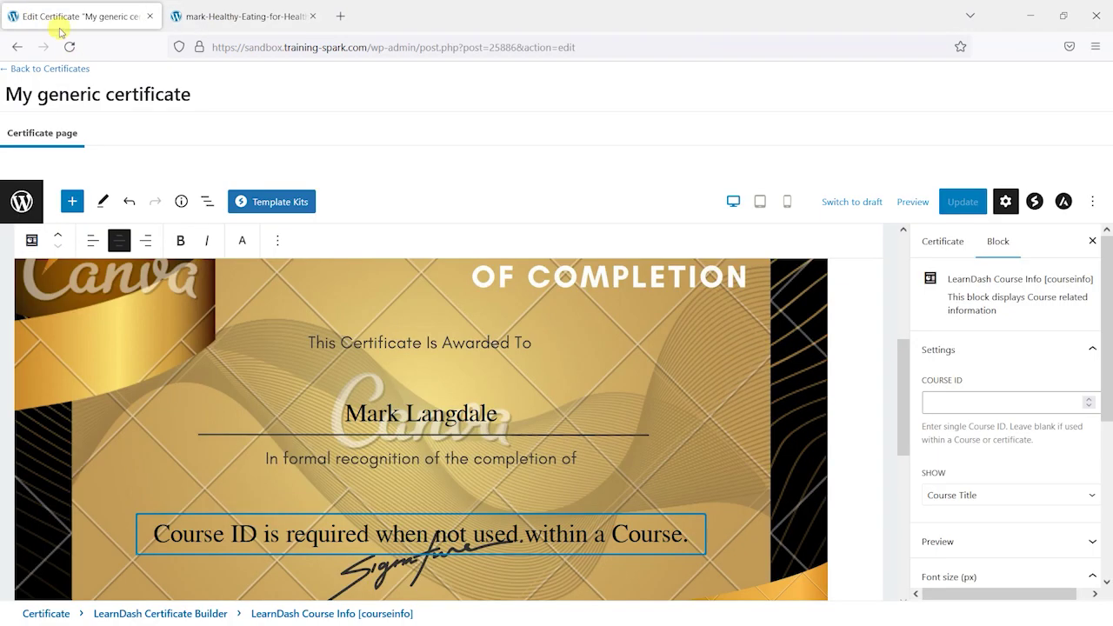
{"action": "left_click", "coordinate": [243, 16]}
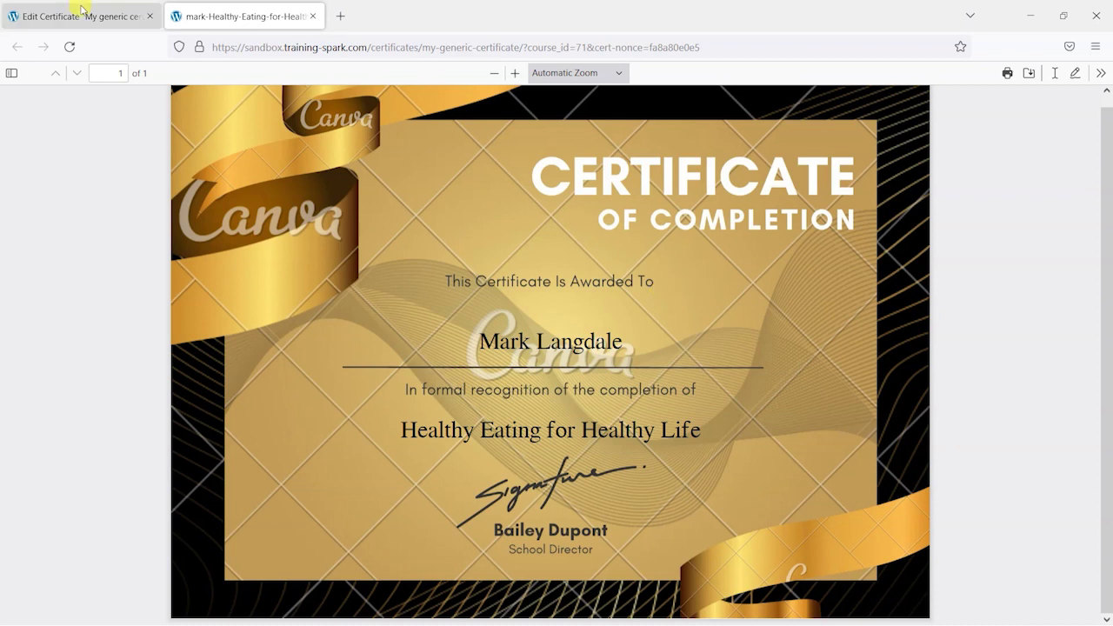
{"action": "left_click", "coordinate": [43, 14]}
{"action": "scroll", "coordinate": [423, 355], "scroll_direction": "down", "scroll_amount": 2}
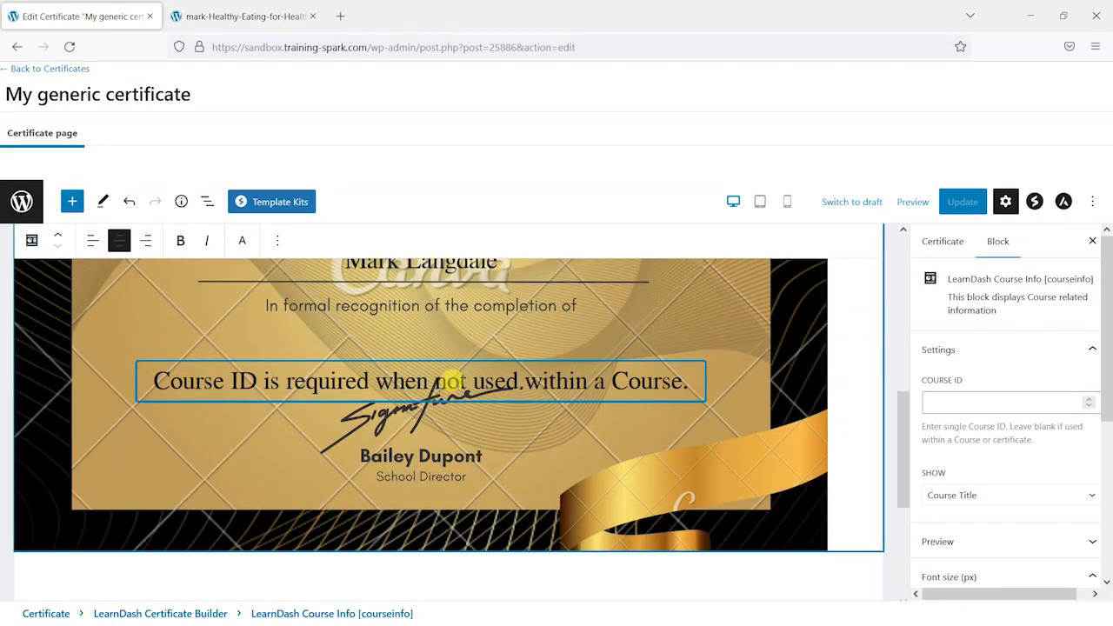
{"action": "left_click", "coordinate": [526, 439]}
- Add a centred LearnDash Course Info block showing Course Completed On (date)
{"action": "left_click", "coordinate": [695, 394]}
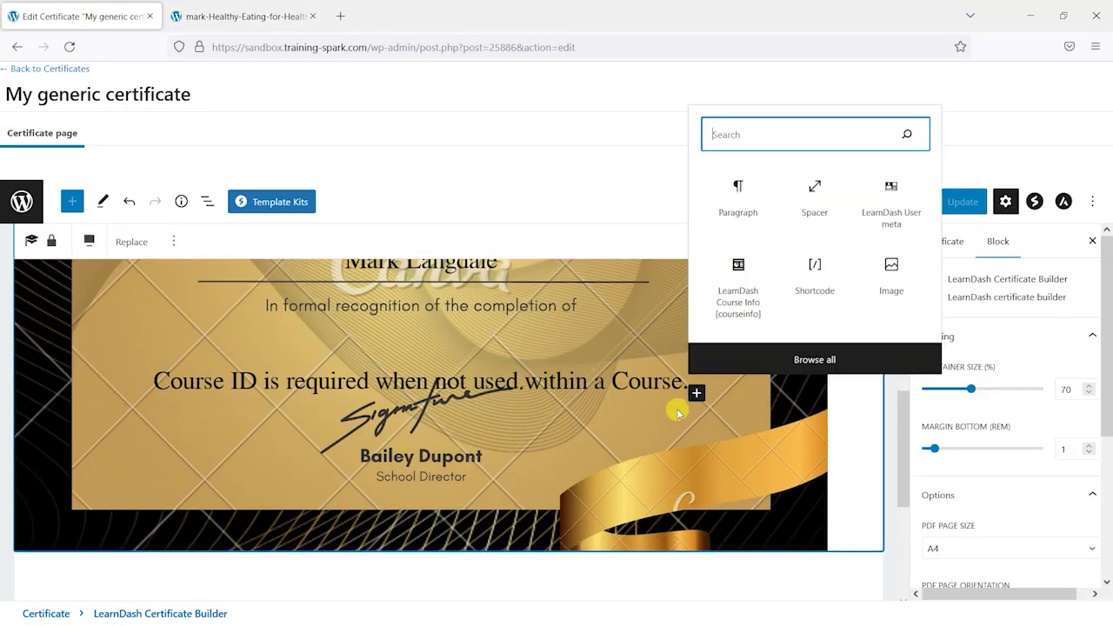
{"action": "left_click", "coordinate": [738, 279]}
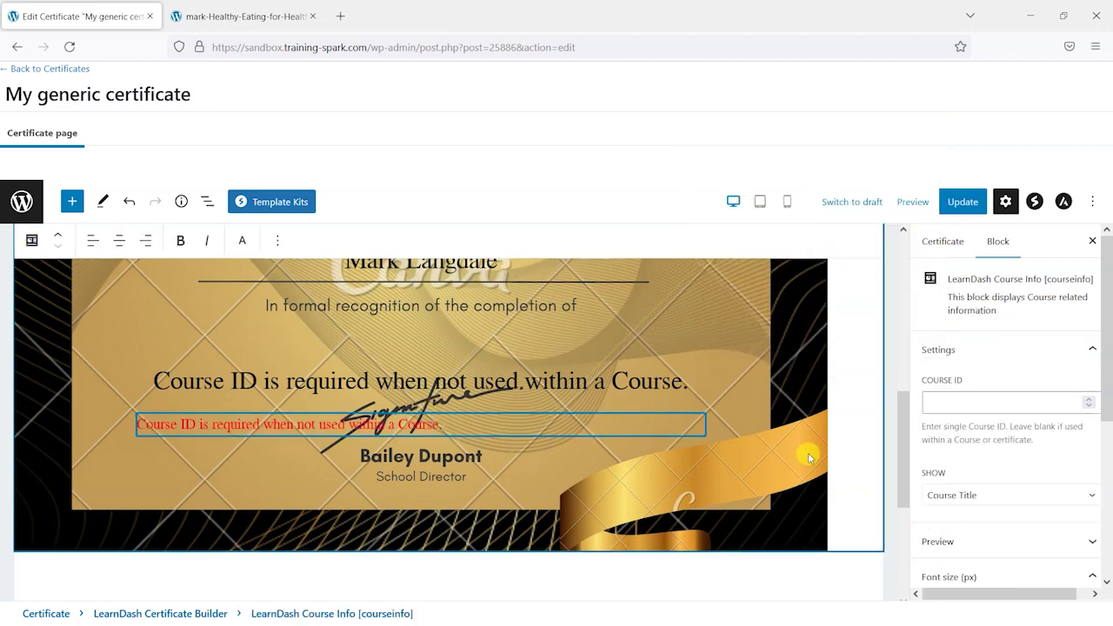
{"action": "left_click", "coordinate": [998, 493]}
{"action": "scroll", "coordinate": [1016, 355], "scroll_direction": "down", "scroll_amount": 1}
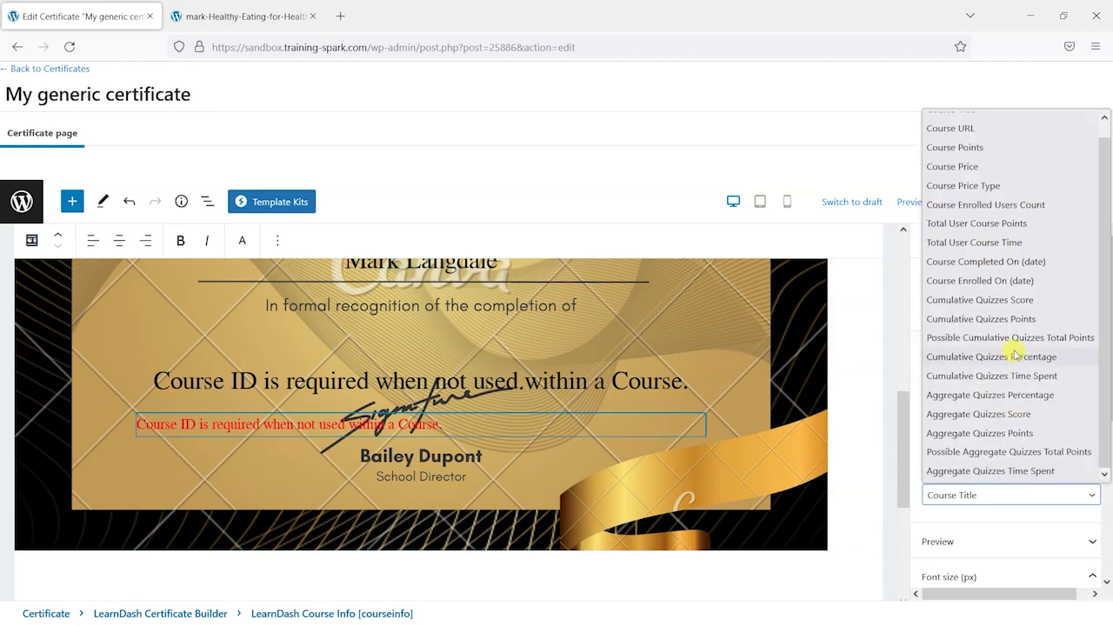
{"action": "left_click", "coordinate": [997, 261]}
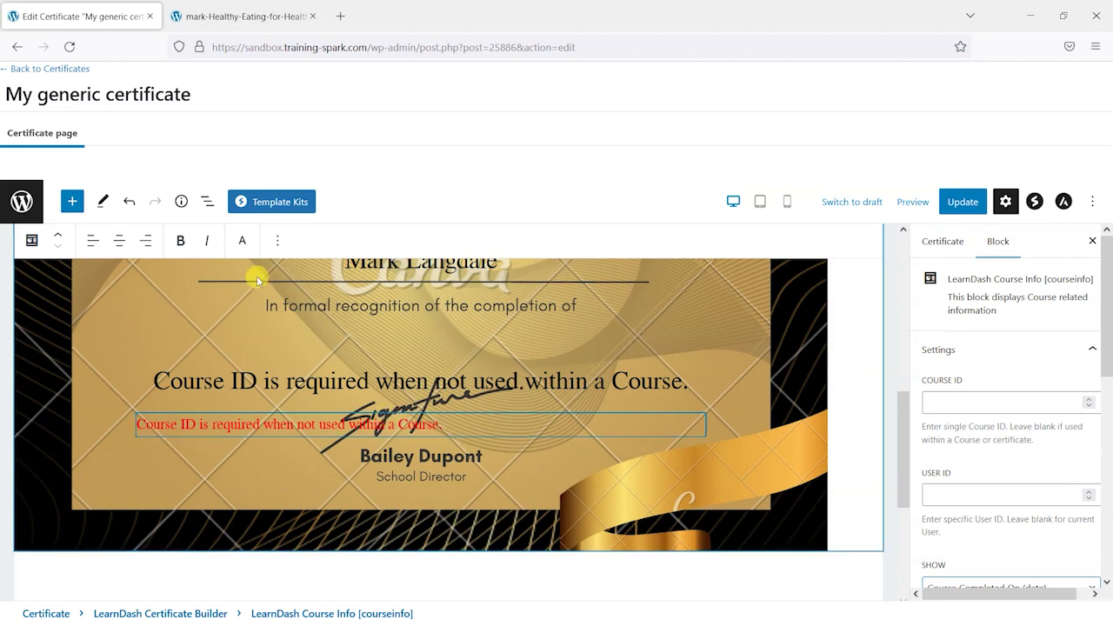
{"action": "left_click", "coordinate": [116, 241]}
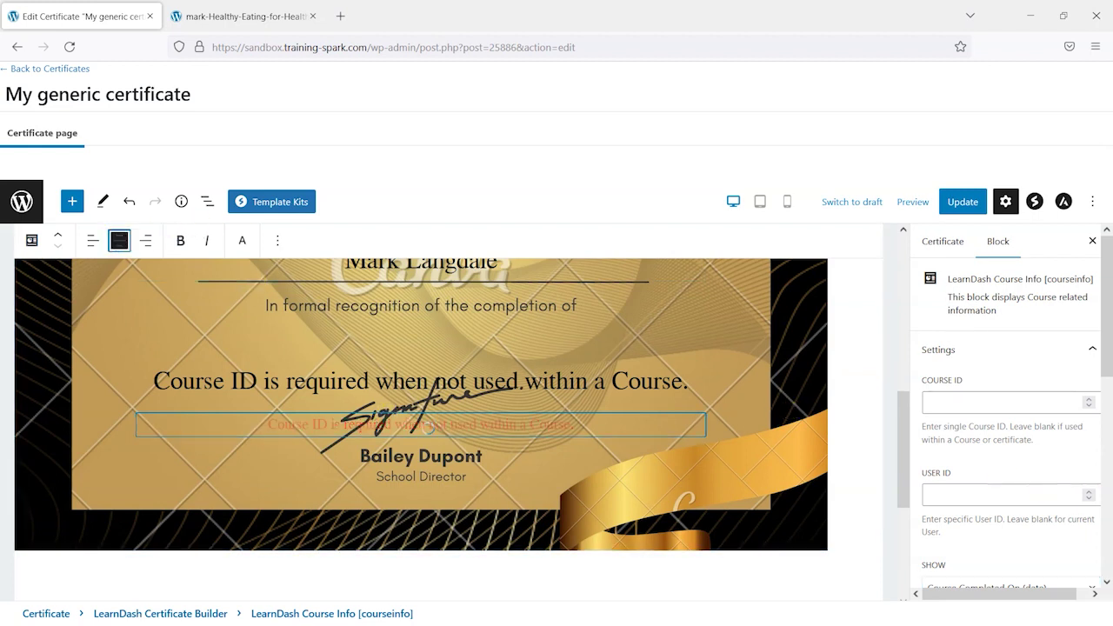
- Save the certificate and reload the PDF tab to show the new date
{"action": "left_click", "coordinate": [956, 204]}
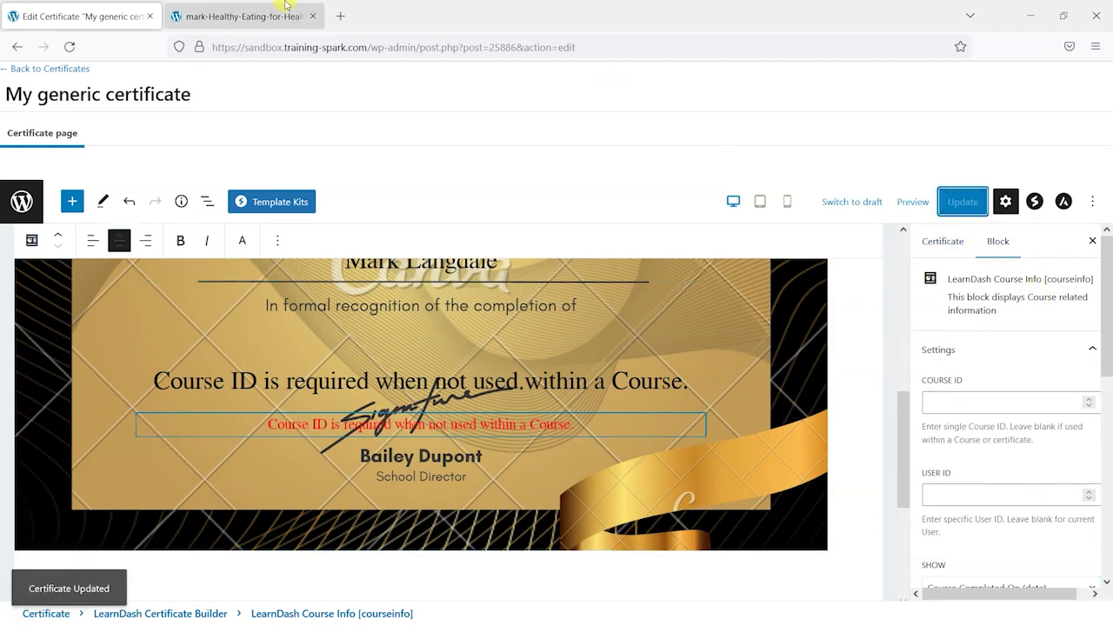
{"action": "left_click", "coordinate": [250, 7]}
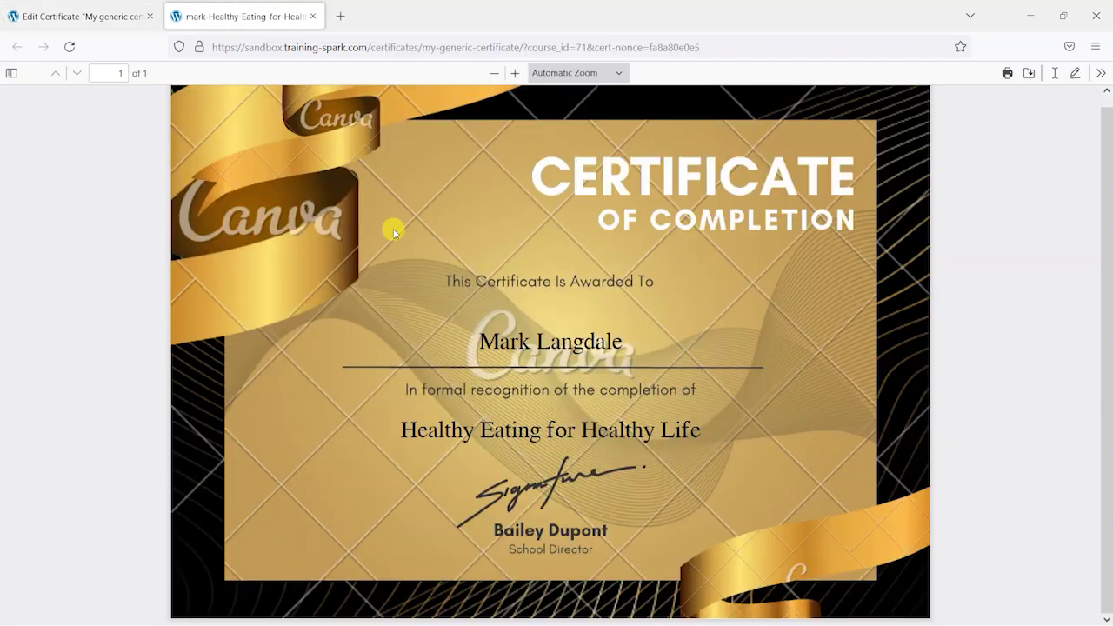
{"action": "left_click", "coordinate": [69, 46]}
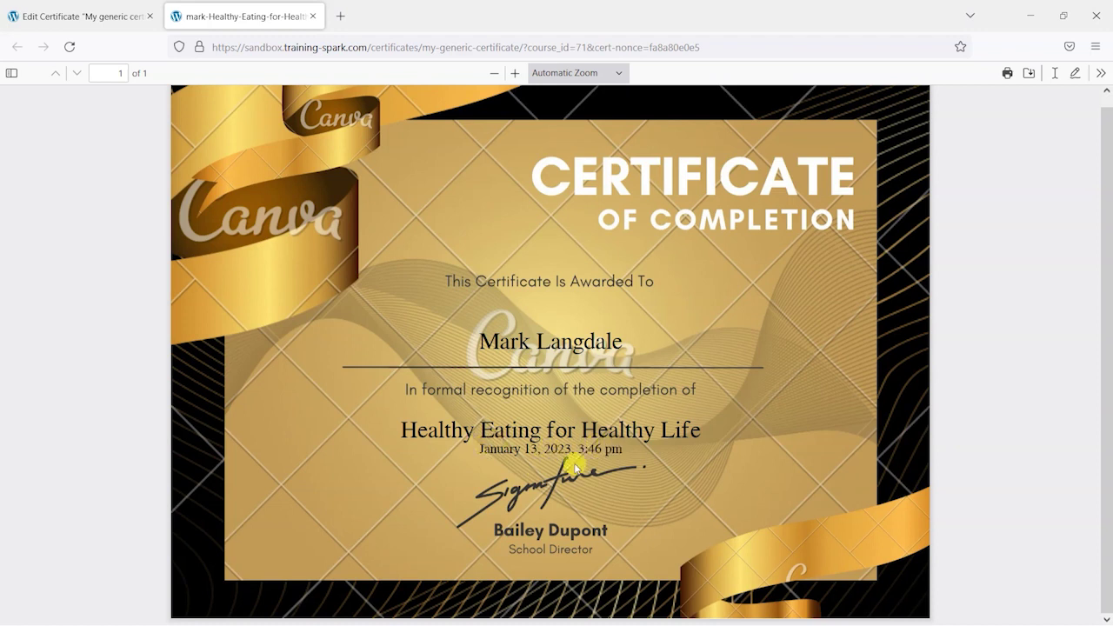
- Check the PDF shows January 13, 2023, 3:46 pm, then return to the certificate editor
{"action": "left_click", "coordinate": [83, 16]}
{"action": "left_click", "coordinate": [247, 16]}
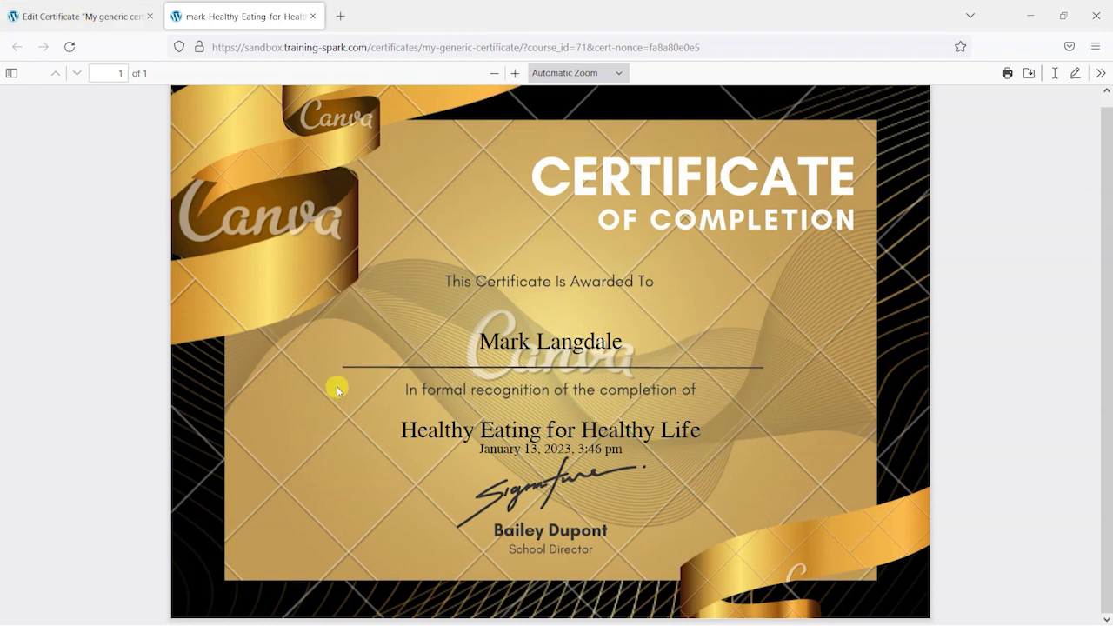
{"action": "left_click", "coordinate": [87, 16]}
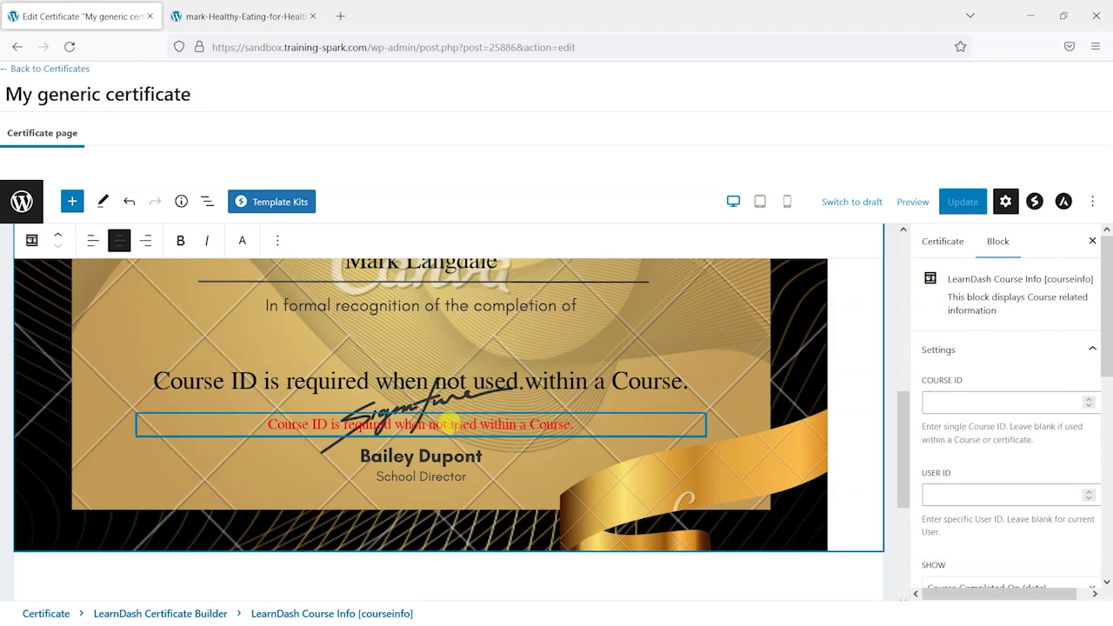
- Open and close the block library, then display the finished certificate PDF with name, title and date
{"action": "scroll", "coordinate": [425, 449], "scroll_direction": "up", "scroll_amount": 3}
{"action": "scroll", "coordinate": [408, 348], "scroll_direction": "up", "scroll_amount": 1}
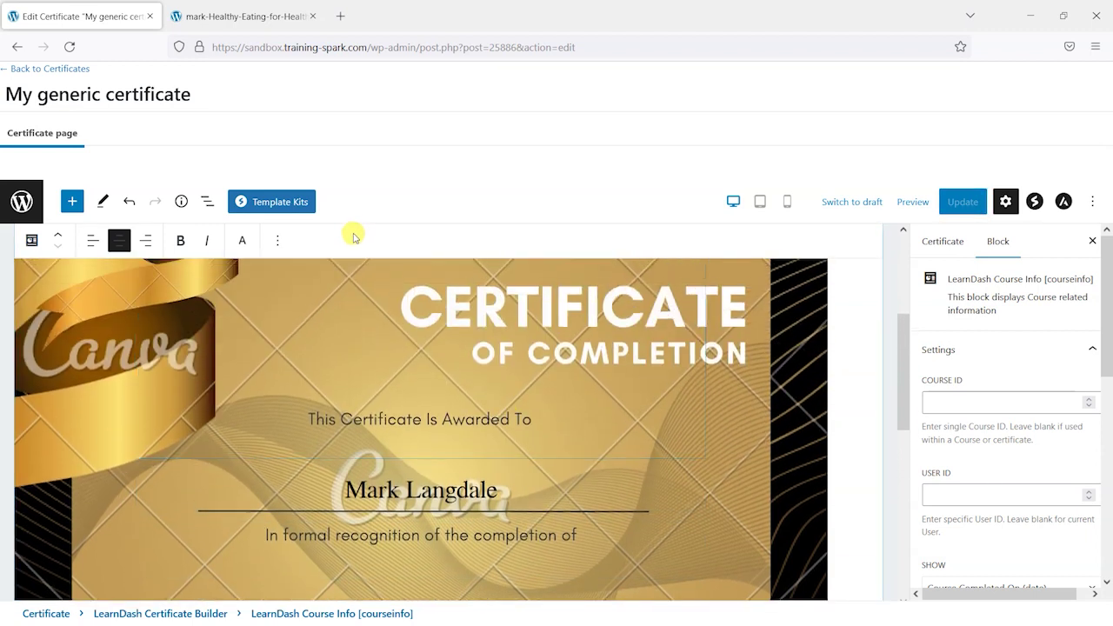
{"action": "left_click", "coordinate": [72, 201]}
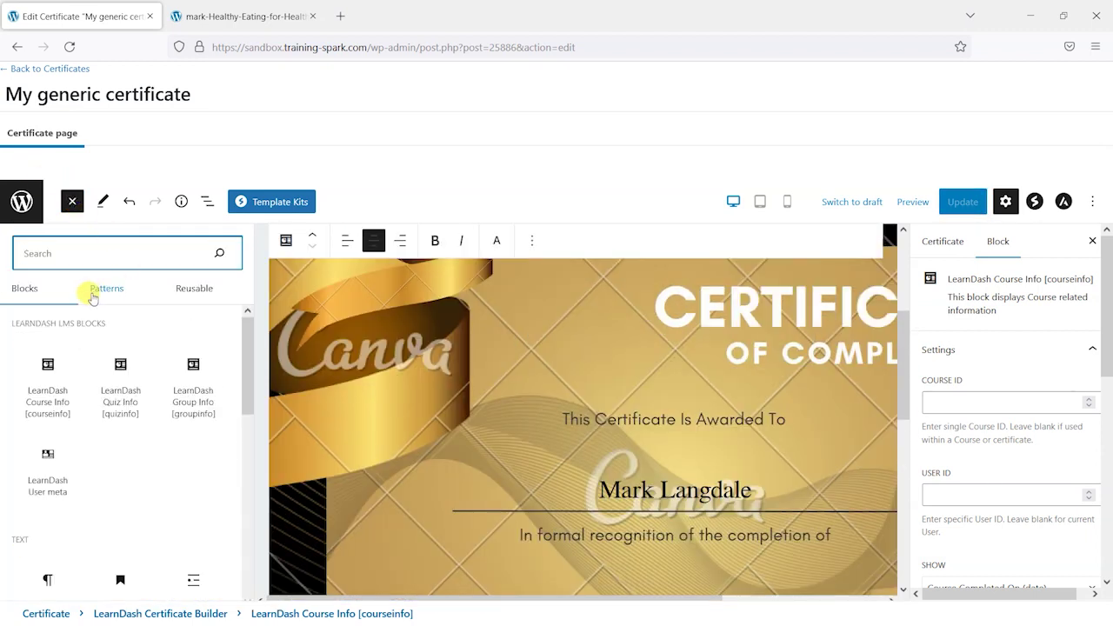
{"action": "mouse_move", "coordinate": [112, 405]}
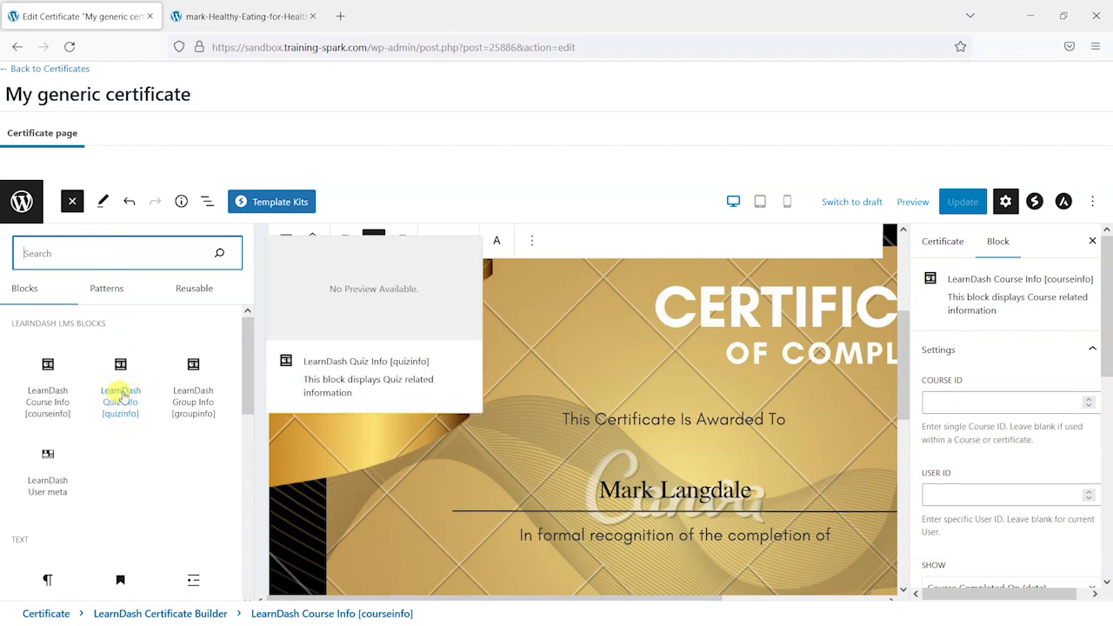
{"action": "left_click", "coordinate": [73, 201]}
{"action": "scroll", "coordinate": [530, 386], "scroll_direction": "up", "scroll_amount": 2}
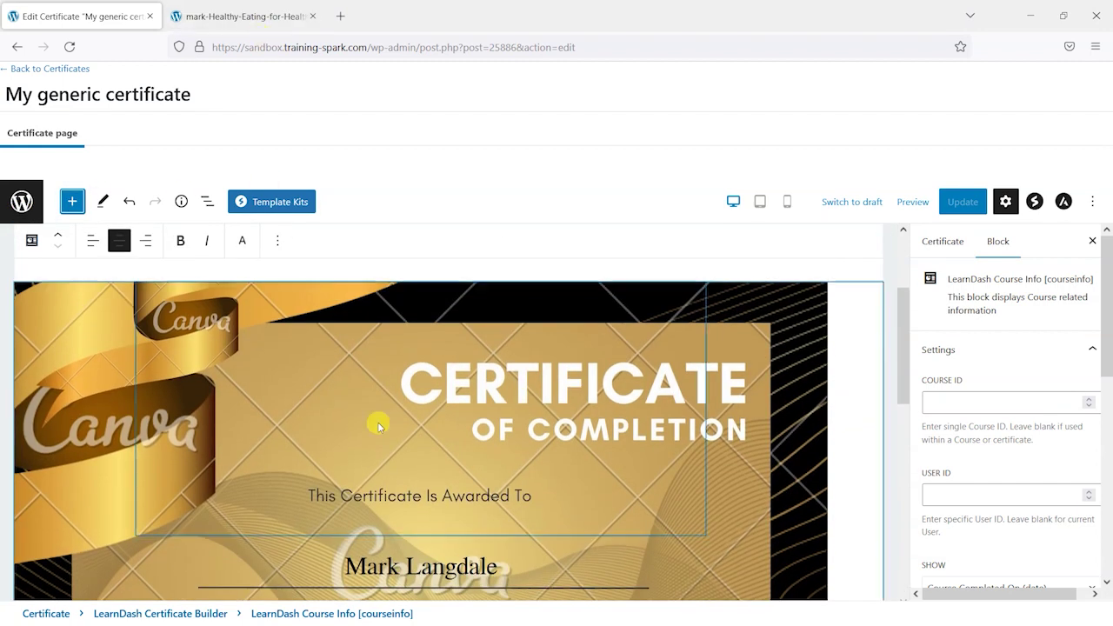
{"action": "left_click", "coordinate": [272, 21]}
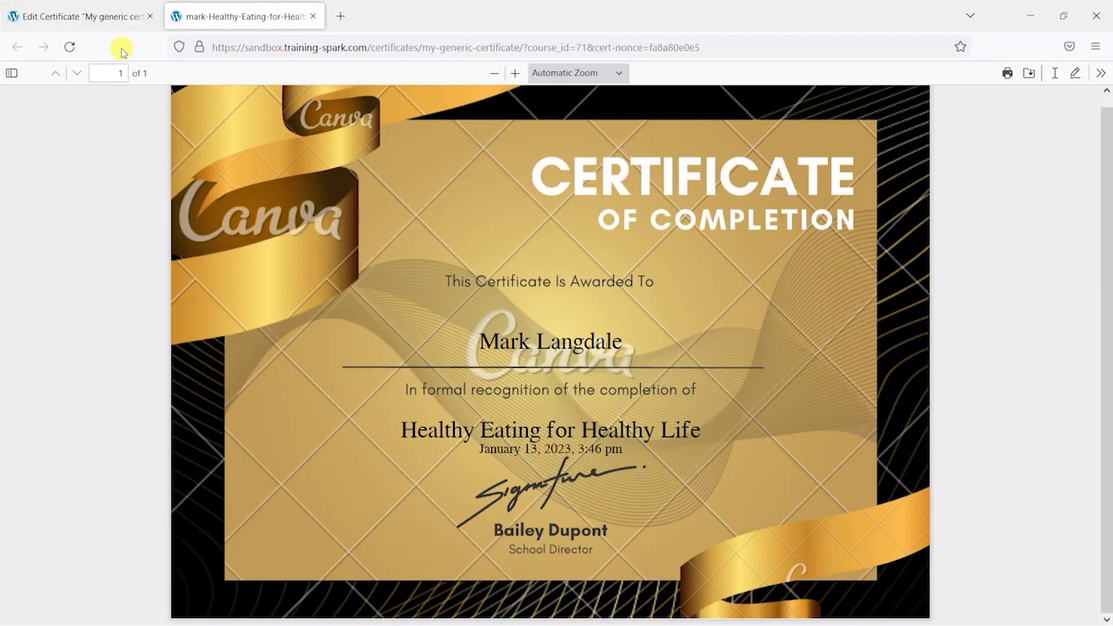